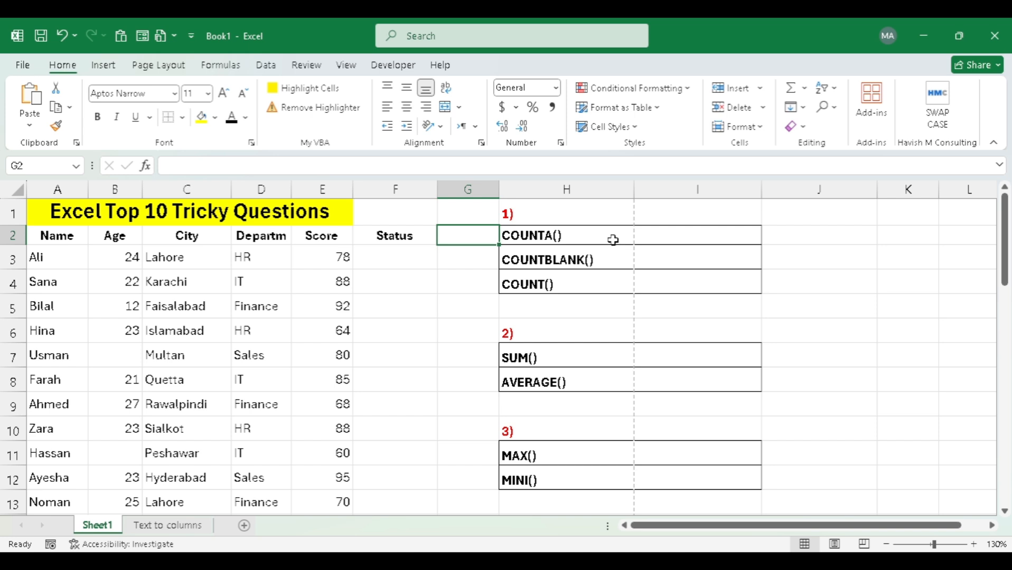
Step: Enter a COUNTA formula over the Name entries A3:A18 in cell I2, beside the COUNTA() label
click(612, 238)
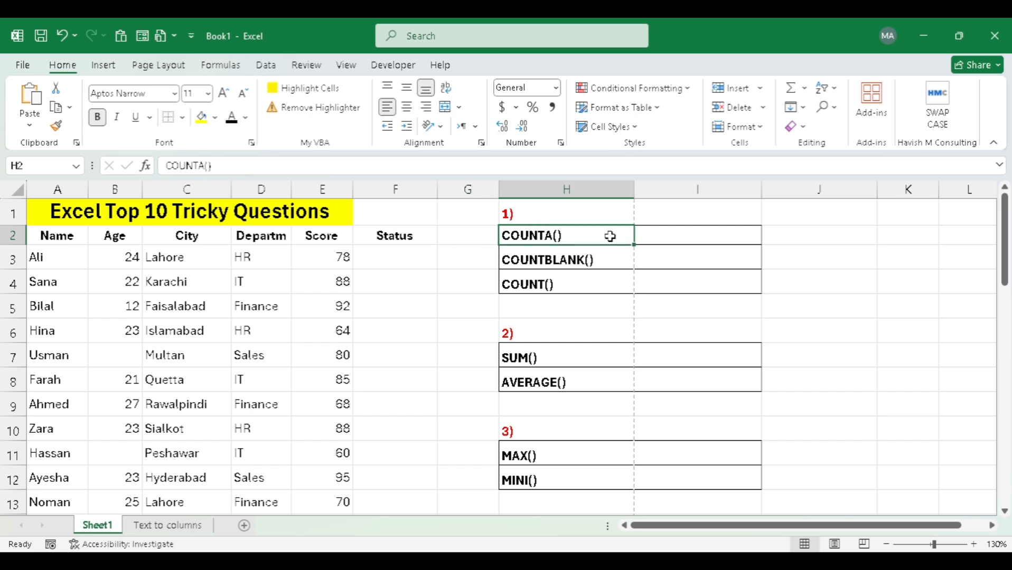
key(Right)
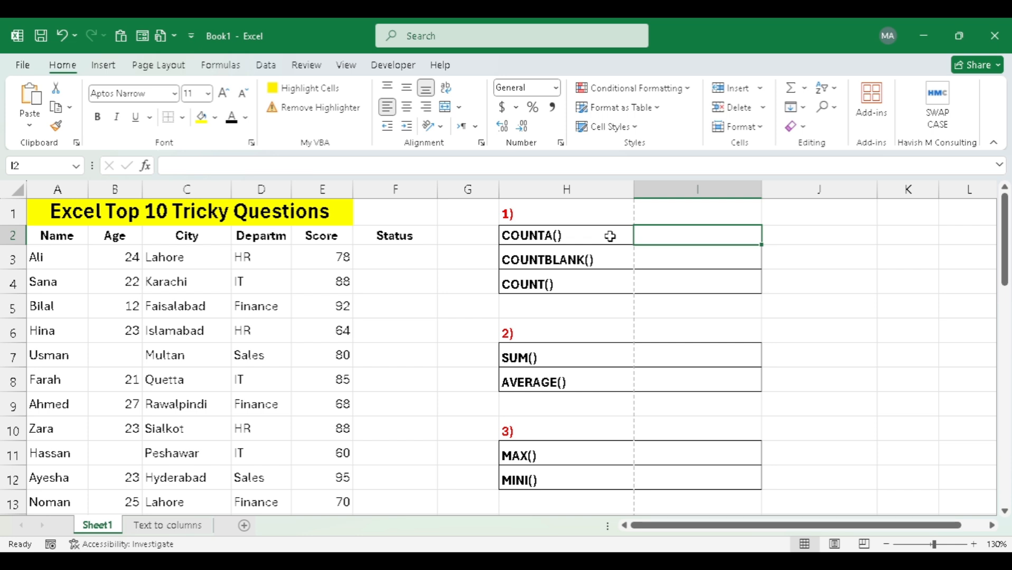
text(=count)
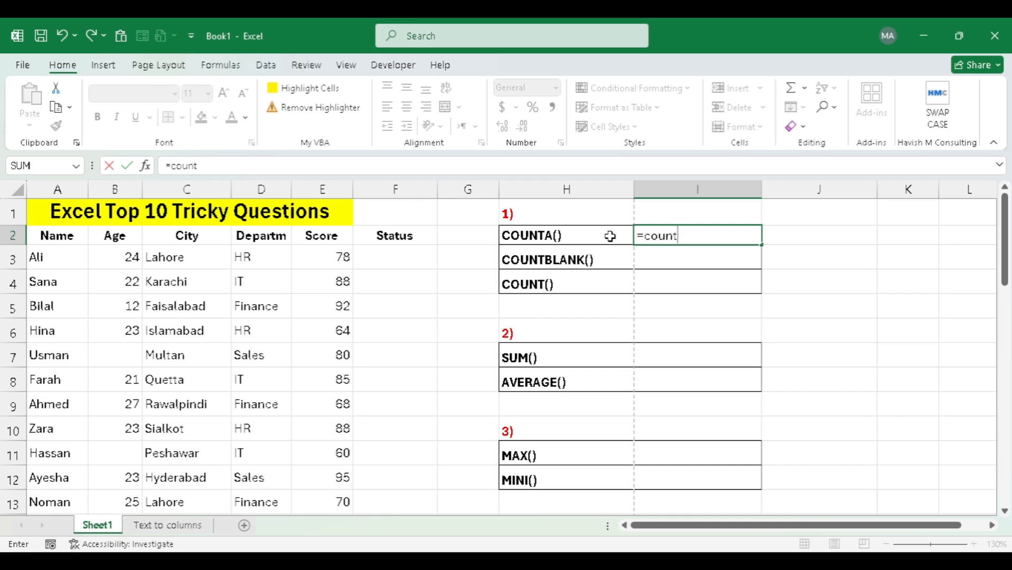
text(a)
key(Tab)
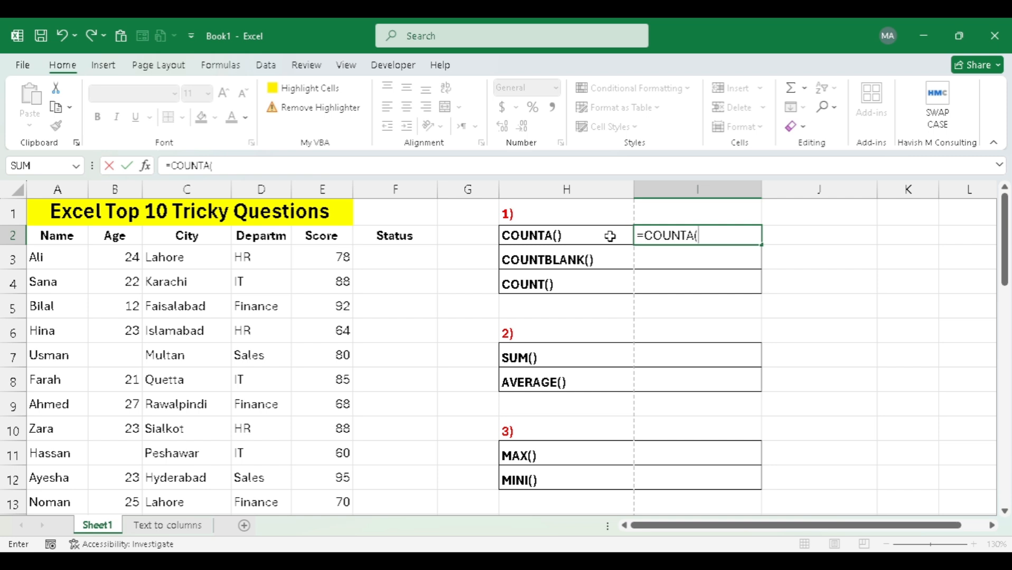
key(ctrl+Left)
key(ctrl+Left)
key(ctrl+Left)
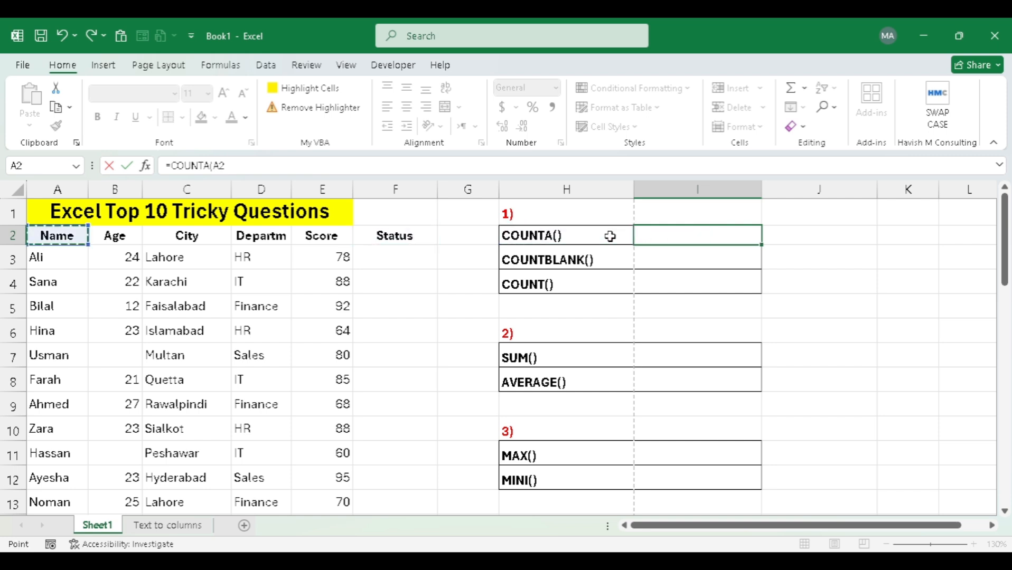
key(ctrl+Down)
key(ctrl+Up)
key(Down)
key(Down)
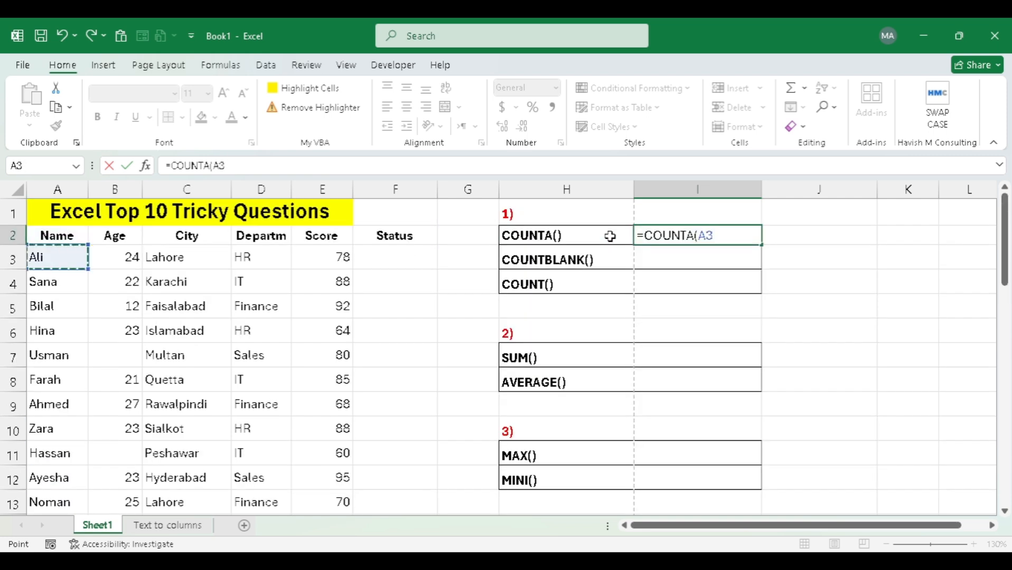
key(ctrl+shift+Down)
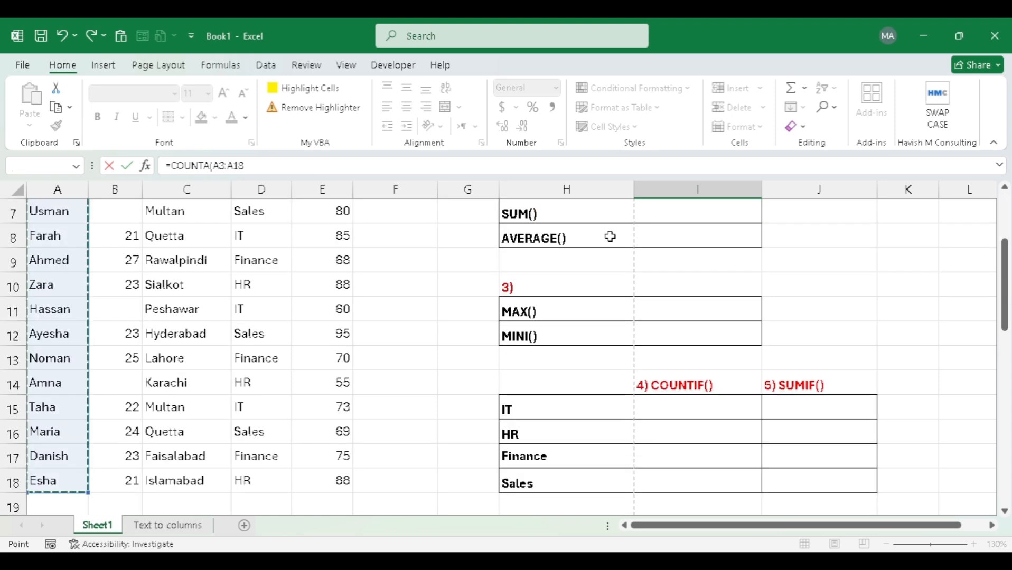
scroll(610, 237, up, 2)
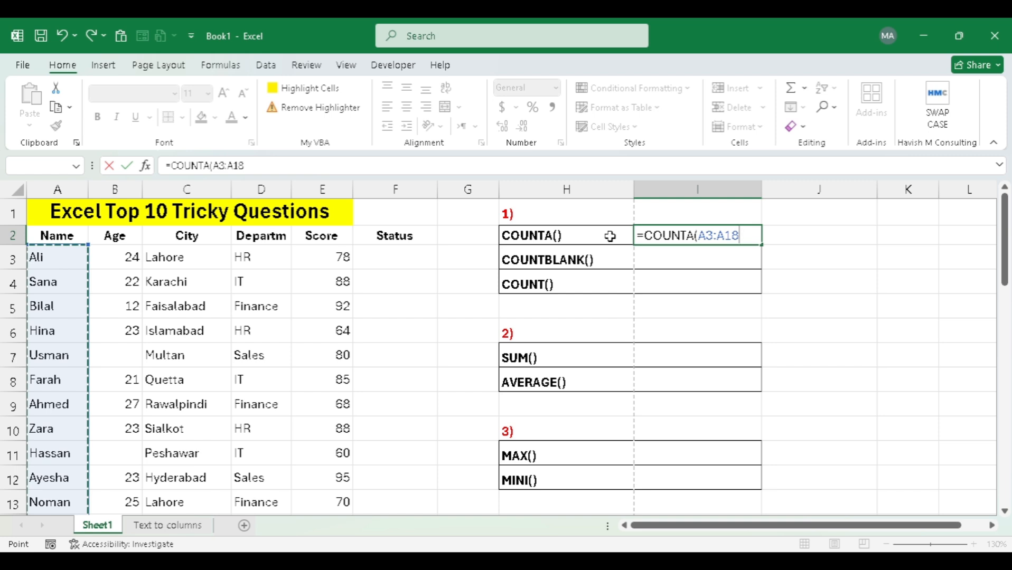
key(Return)
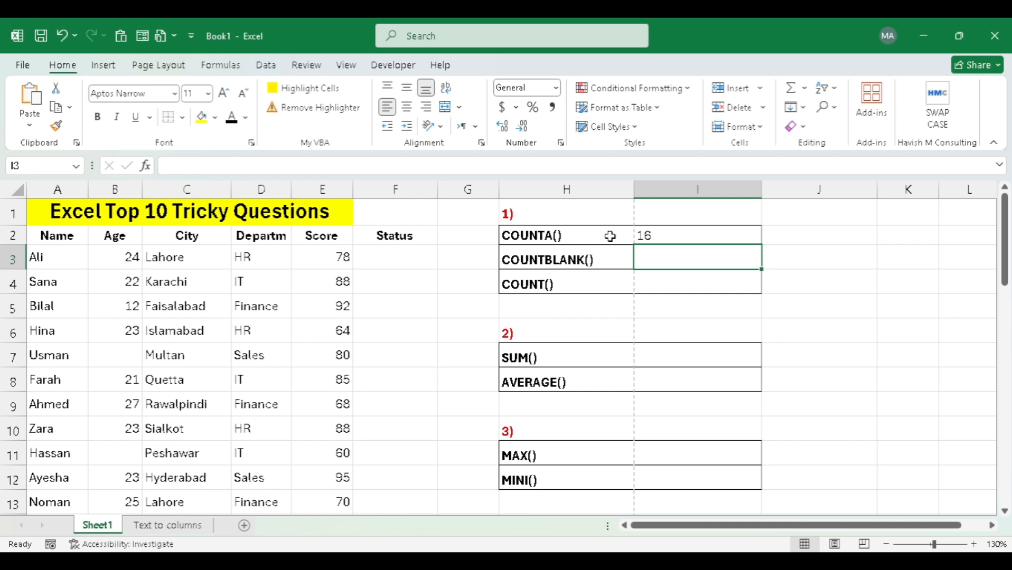
Step: Enter a COUNTBLANK formula over the Age entries B3:B18 in cell I3
text(=coun)
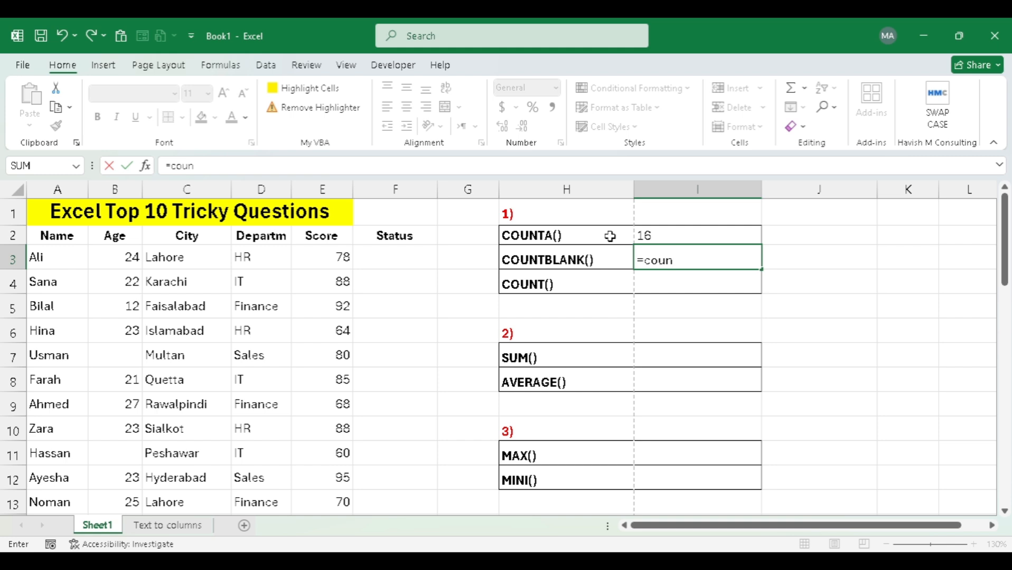
key(Tab)
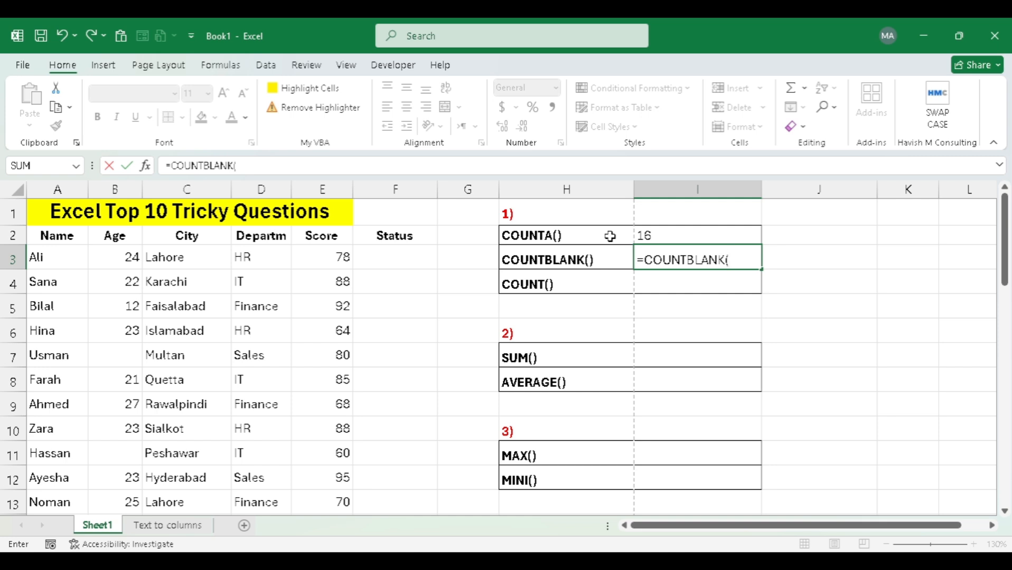
key(ctrl+Left)
key(ctrl+Left)
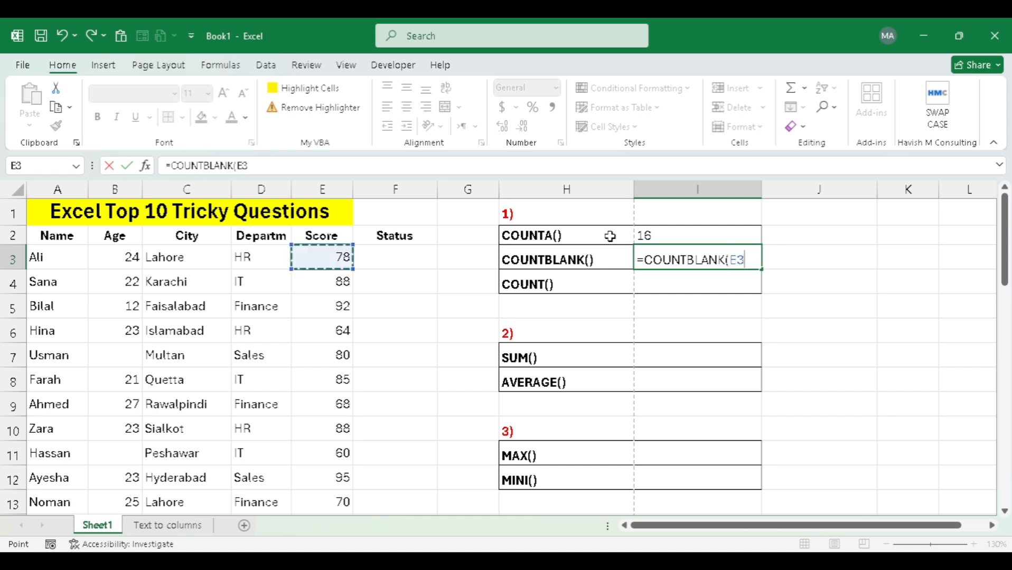
key(ctrl+Left)
key(Right)
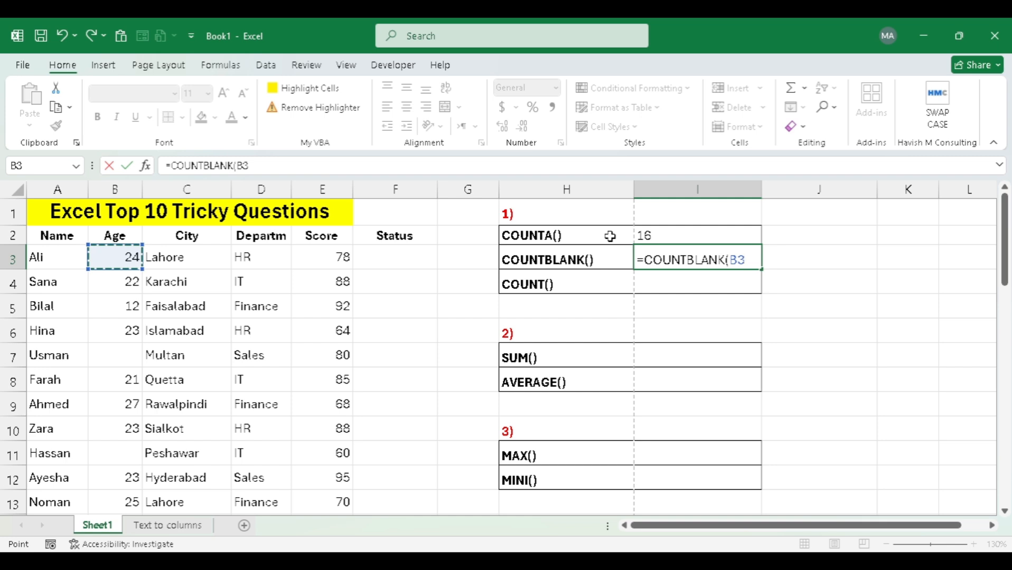
key(shift+Down)
key(shift+Down)
key(shift+Down)
key(shift+Down)
key(shift+Down)
key(shift+Down)
key(shift+Down)
key(shift+Down)
key(shift+Down)
key(shift+Down)
key(shift+Down)
key(shift+Down)
key(shift+Down)
key(shift+Down)
key(shift+Down)
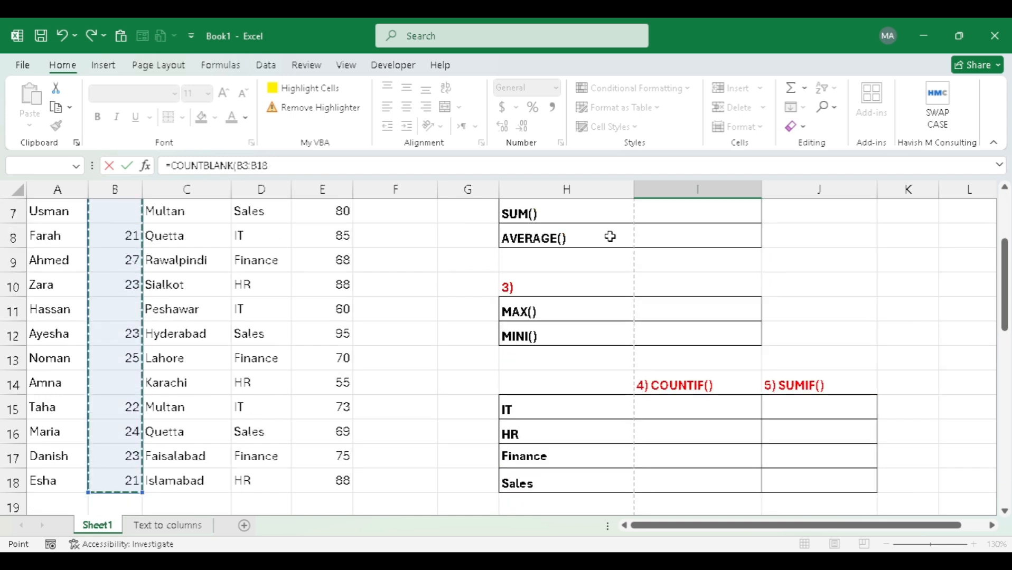
key(ctrl+Return)
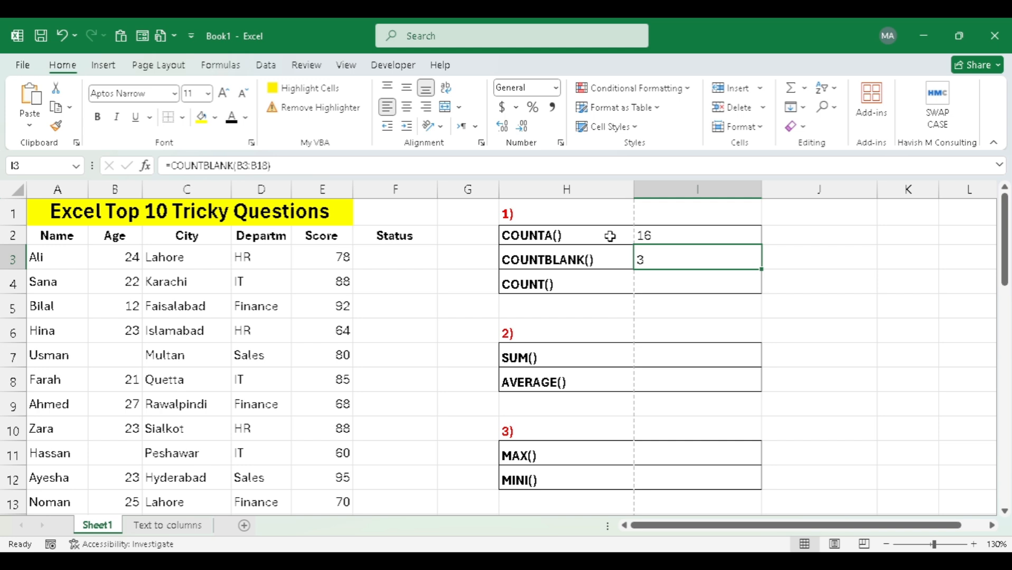
Step: Enter a COUNT formula over the Age entries B3:B18 in cell I4
key(Down)
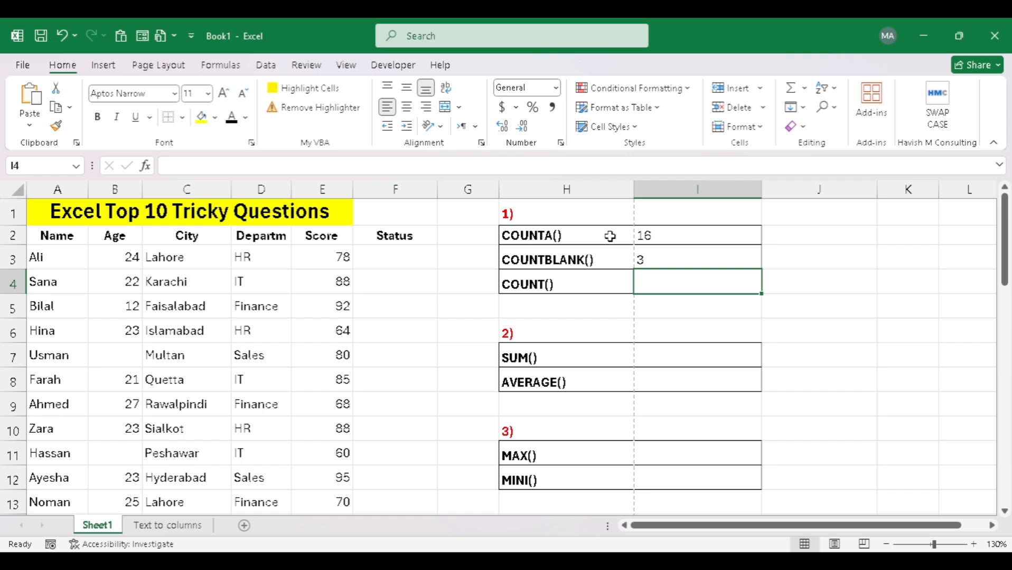
text(=count)
key(Tab)
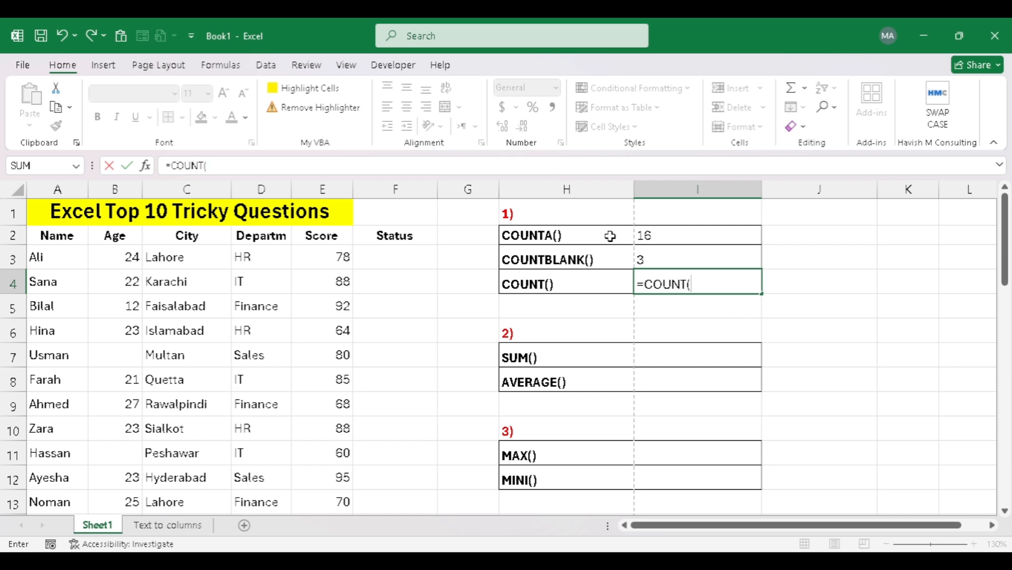
key(Left)
key(Left)
key(Up)
key(Left)
key(Left)
key(Left)
key(Left)
key(Left)
key(shift+Down)
key(shift+Down)
key(shift+Down)
key(shift+Down)
key(shift+Down)
key(shift+Down)
key(shift+Down)
key(shift+Down)
key(shift+Down)
key(shift+Down)
key(shift+Down)
key(shift+Down)
key(shift+Down)
key(shift+Down)
key(shift+Down)
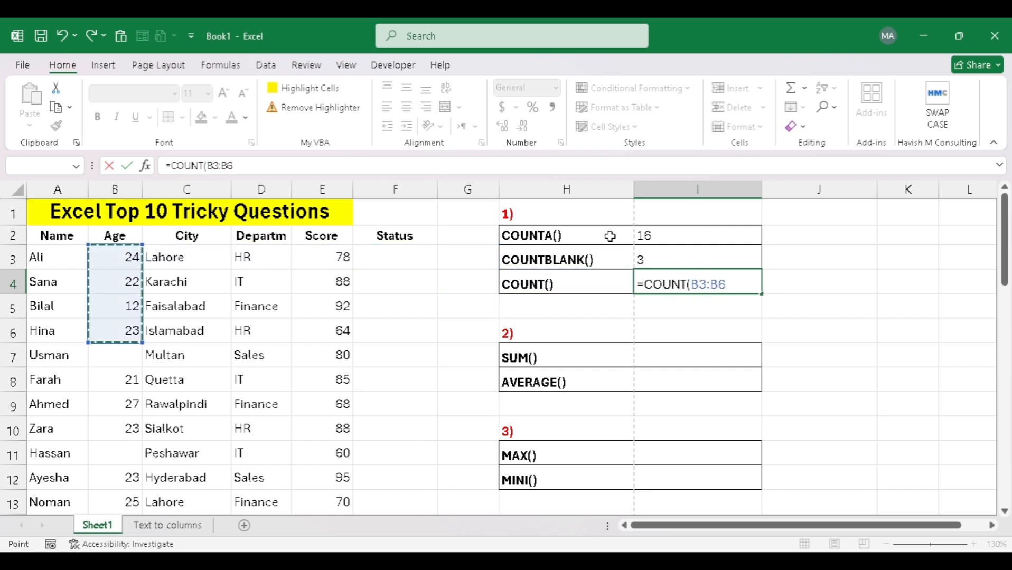
key(Return)
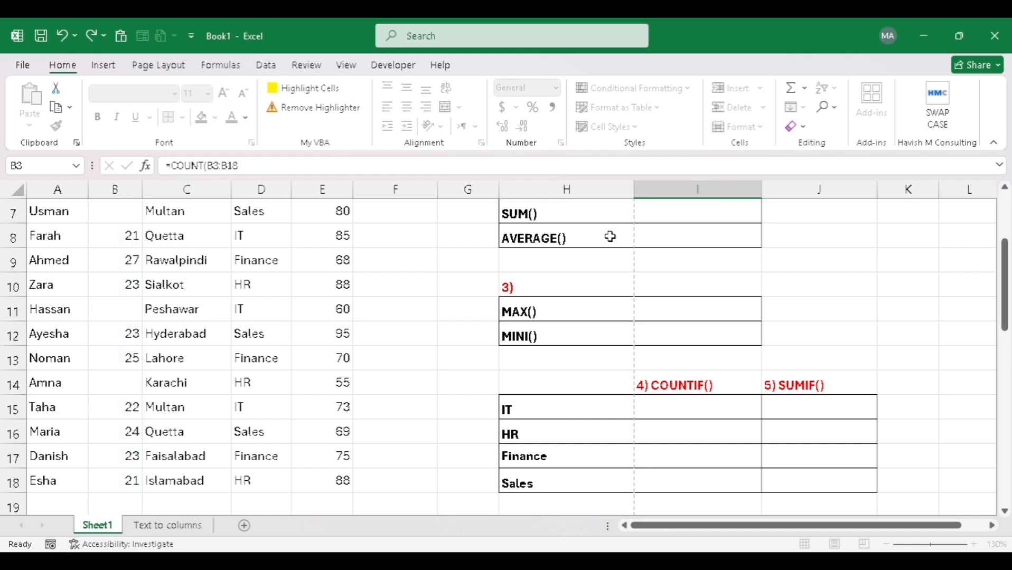
Step: Replace the formula in cell I4 with a COUNT of the Name entries A3:A18
key(Up)
key(Up)
key(Up)
key(Down)
key(Down)
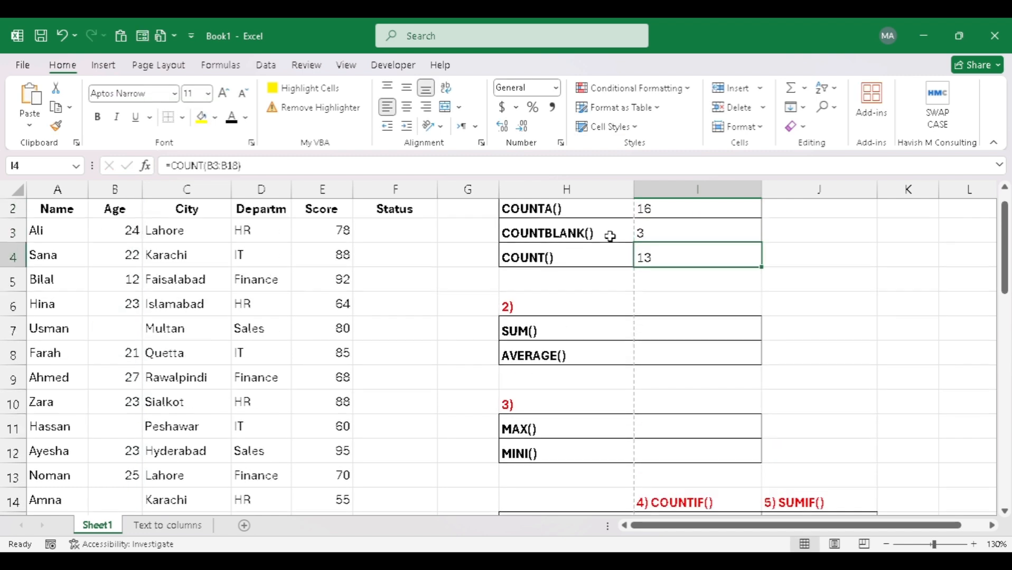
text(=count)
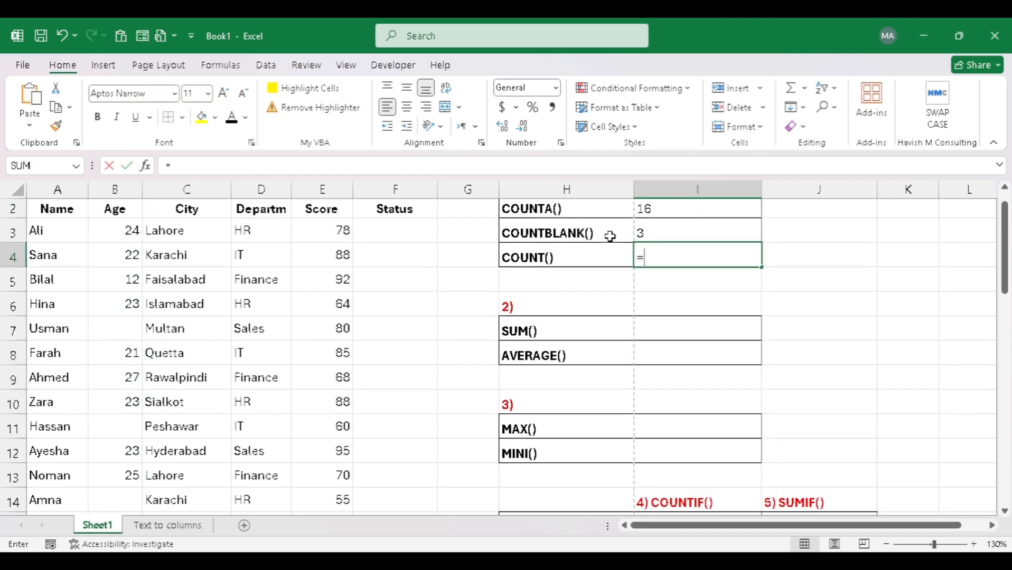
key(Tab)
key(Left)
key(Left)
key(Left)
key(Left)
key(Left)
key(Left)
key(Left)
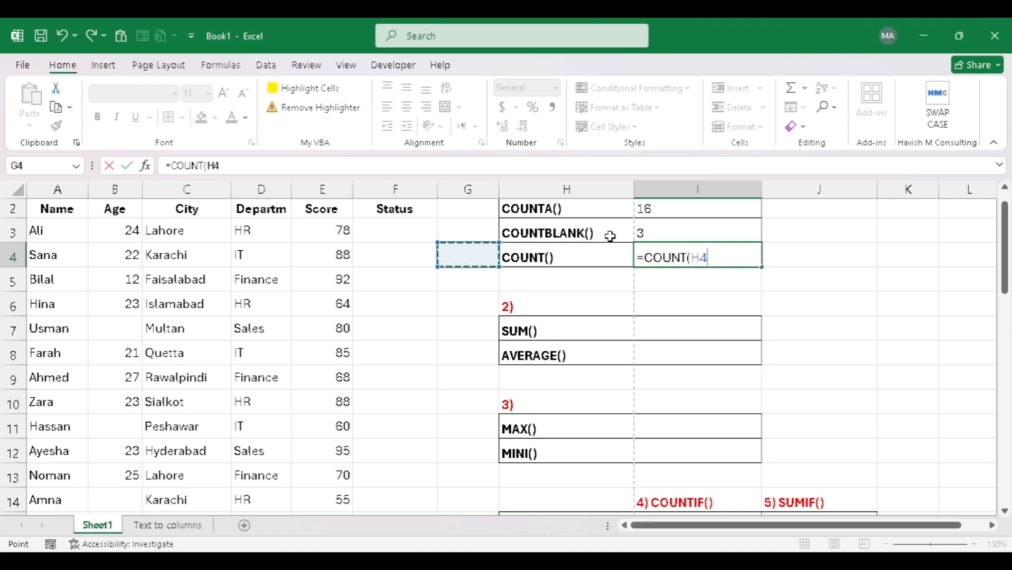
key(Up)
key(Left)
key(ctrl+shift+Down)
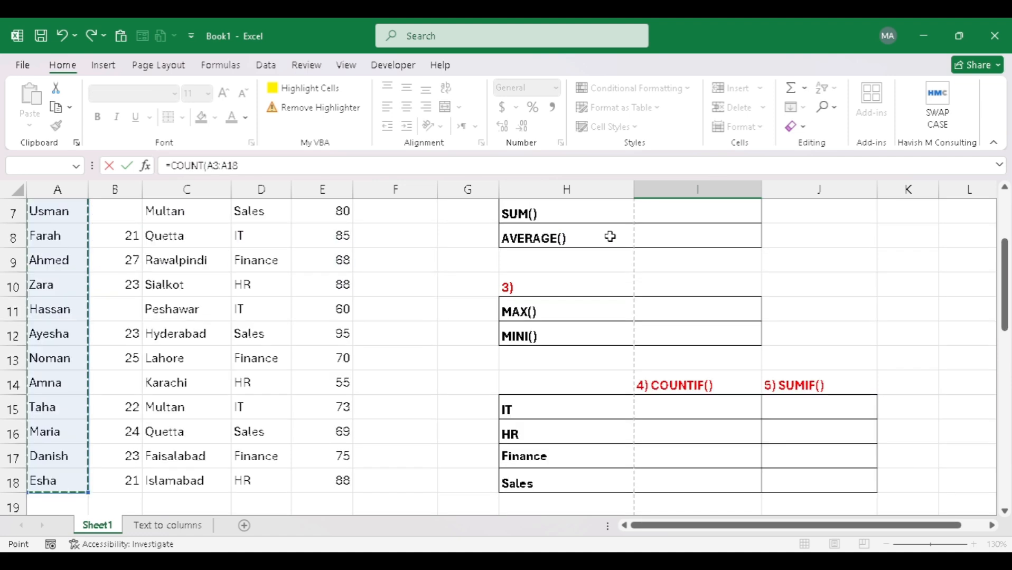
key(Return)
key(Up)
key(Up)
key(Up)
key(Up)
key(Down)
key(Down)
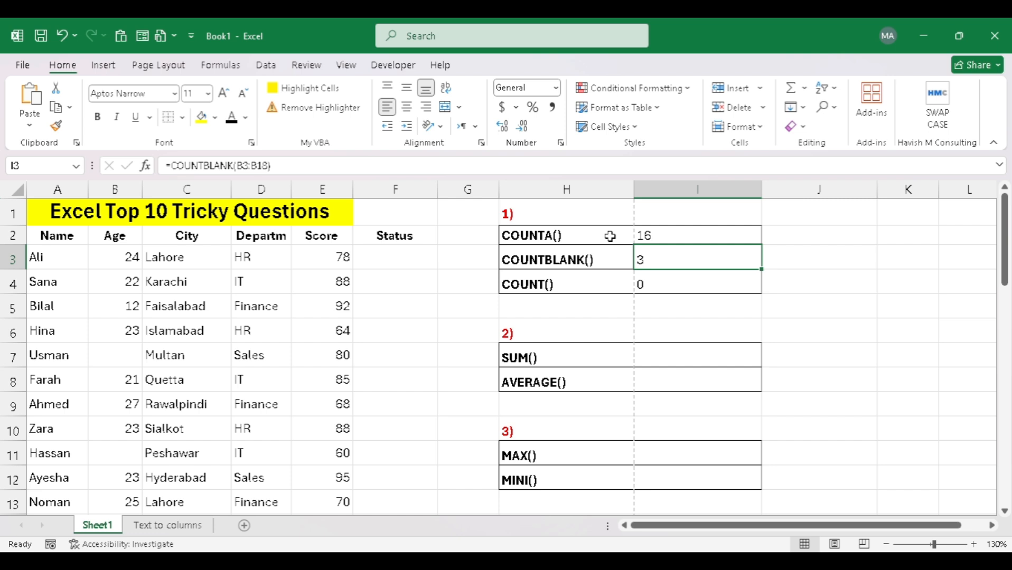
Step: Enter a SUM formula over the Score entries E3:E18 in cell I7, beside the SUM() label
key(Down)
key(Left)
key(Left)
key(Down)
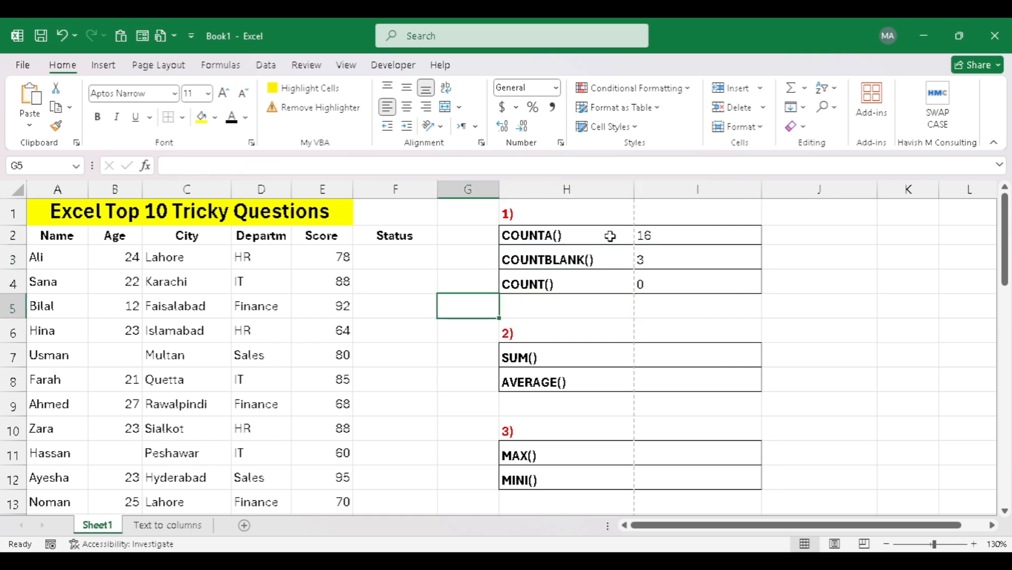
key(Down)
key(Right)
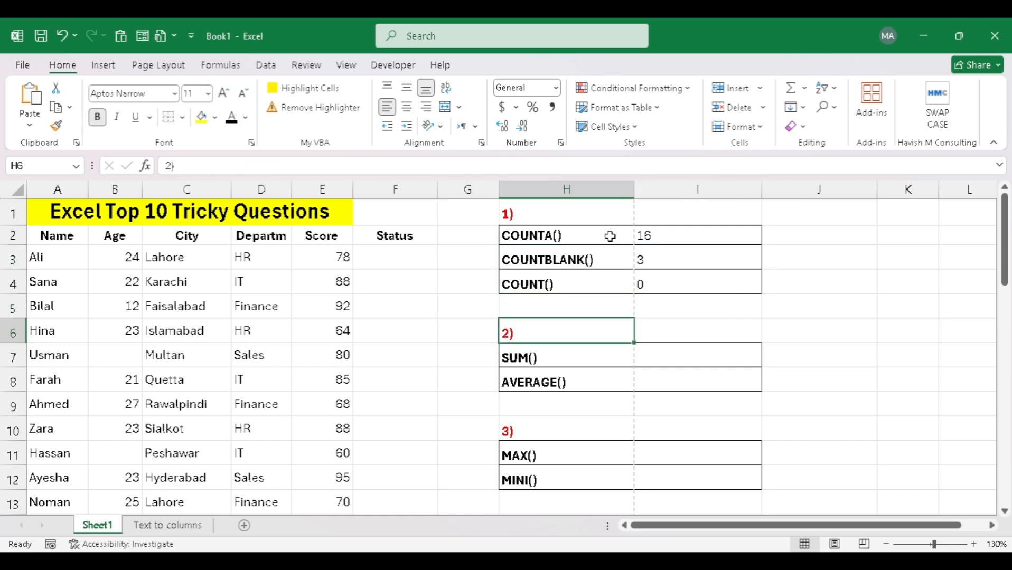
key(Down)
key(Right)
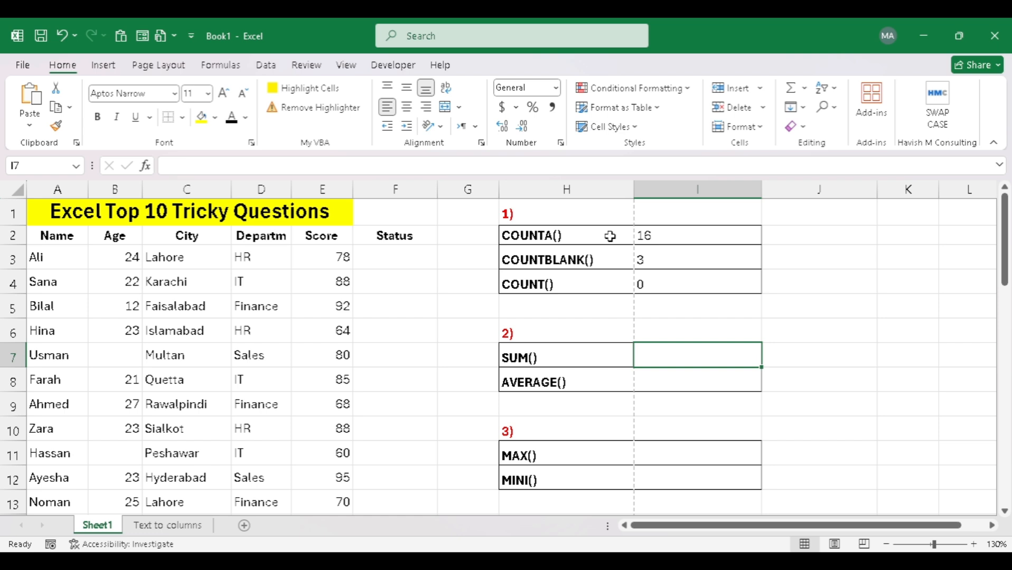
text(=s)
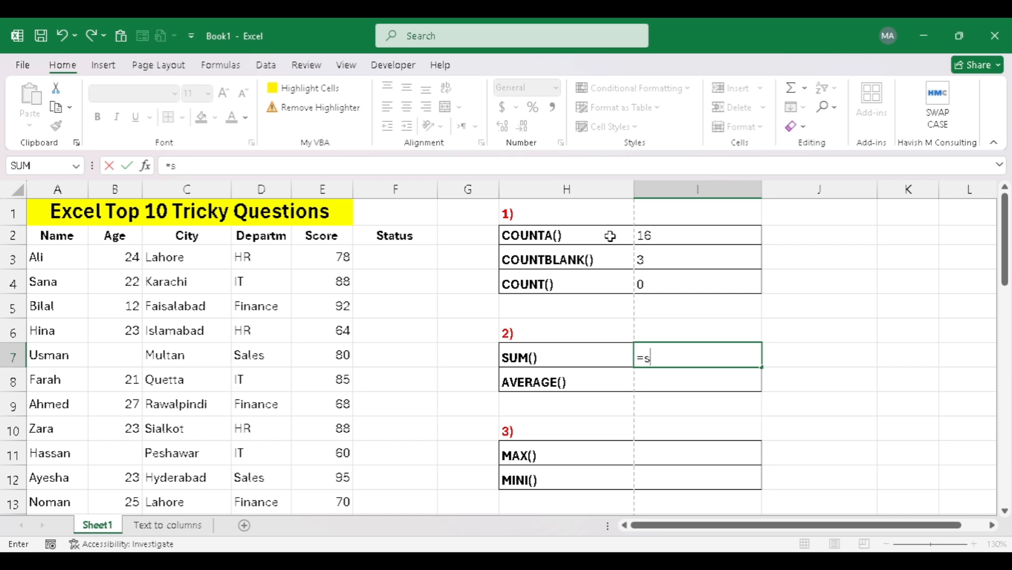
text(um)
key(Tab)
key(Left)
key(Left)
key(Left)
key(Up)
key(Left)
key(Up)
key(Up)
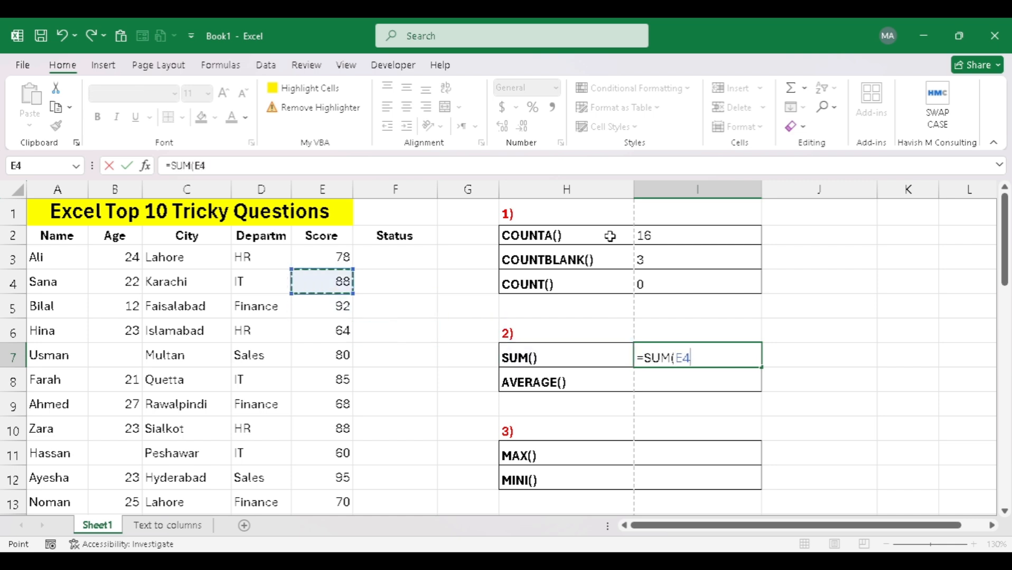
key(Up)
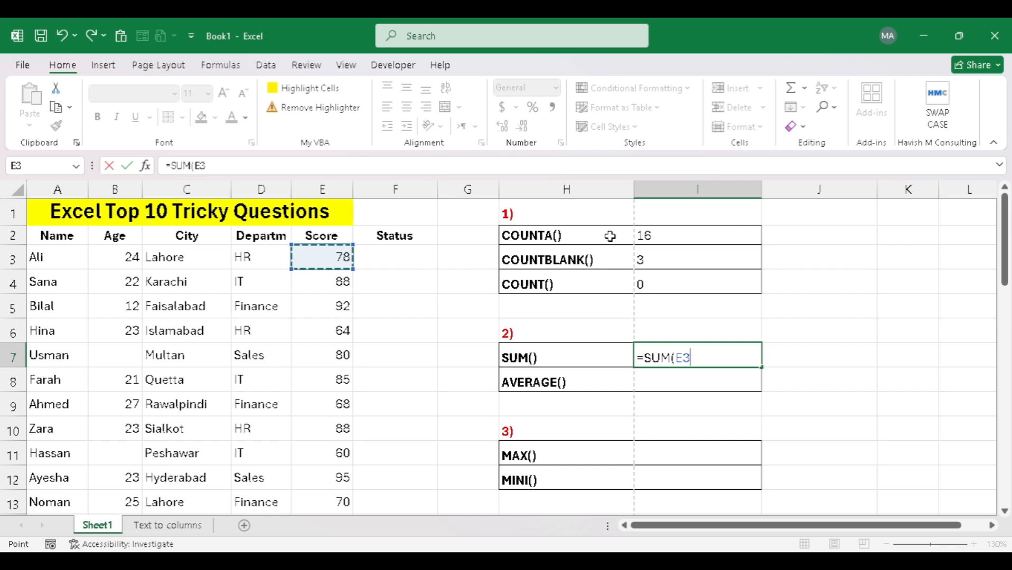
key(ctrl+shift+Down)
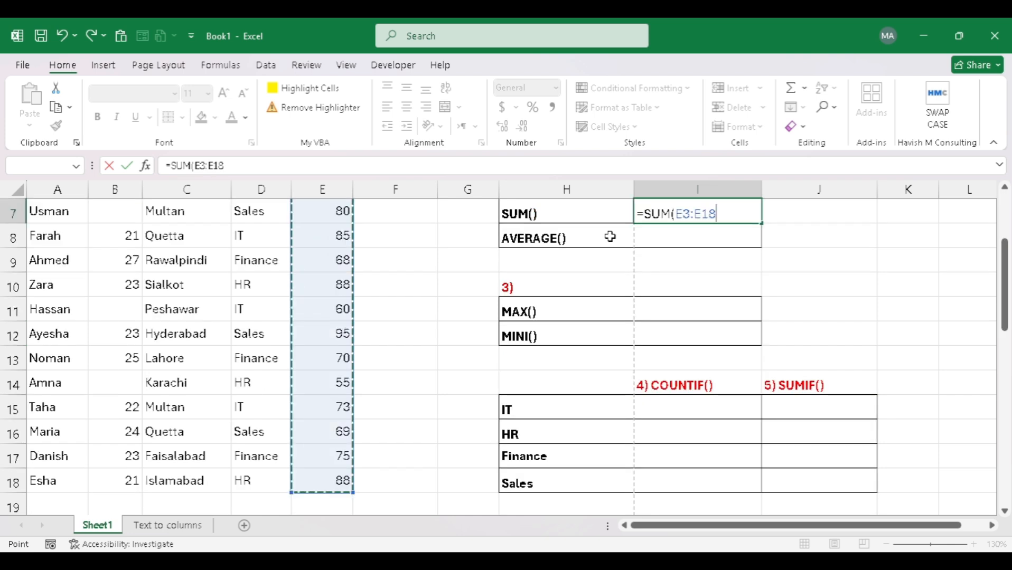
key(Return)
key(Up)
key(Up)
key(Up)
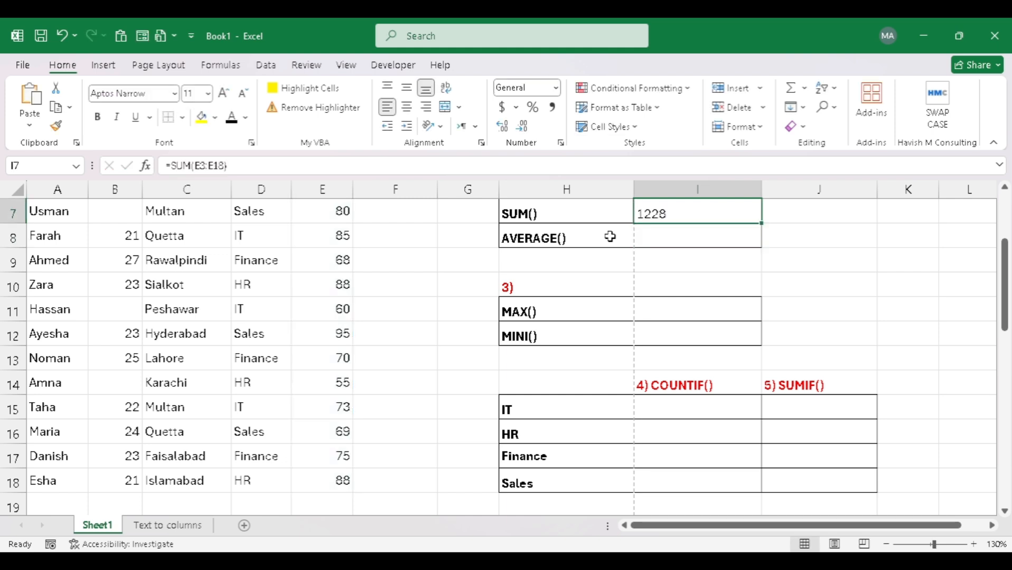
key(Down)
key(Down)
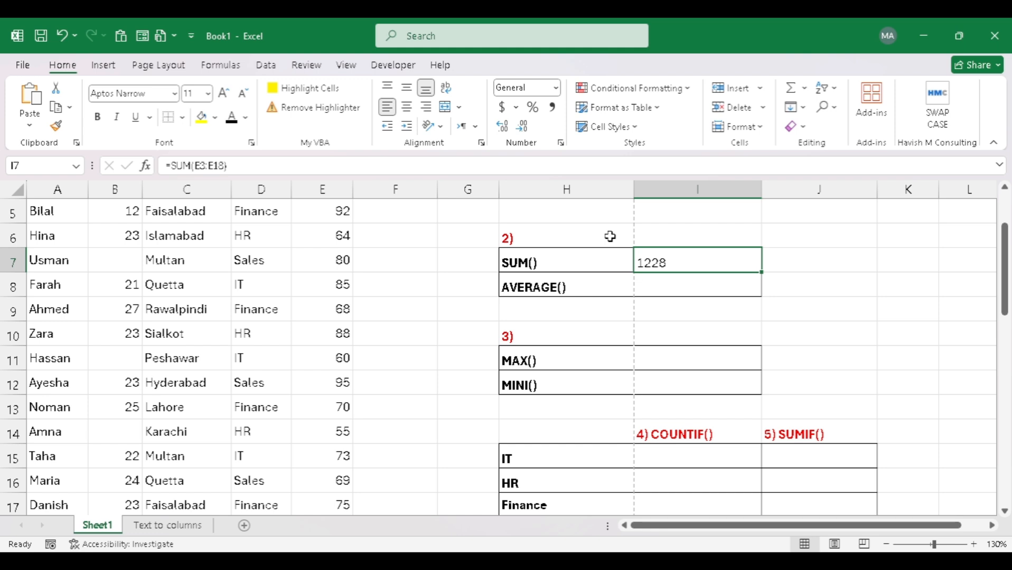
key(Up)
key(Up)
key(Up)
key(Up)
key(Up)
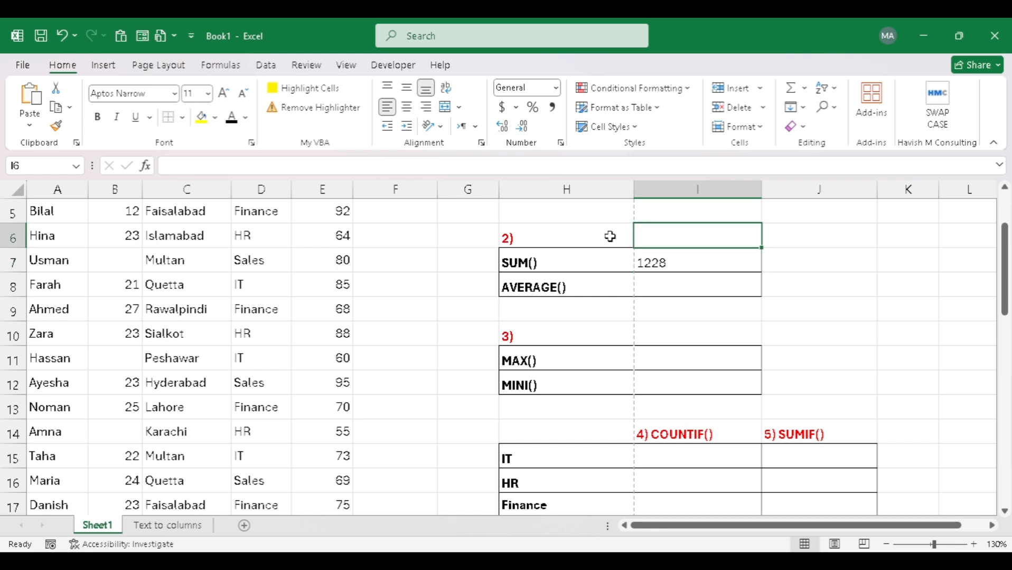
key(Down)
key(Down)
key(Down)
key(Down)
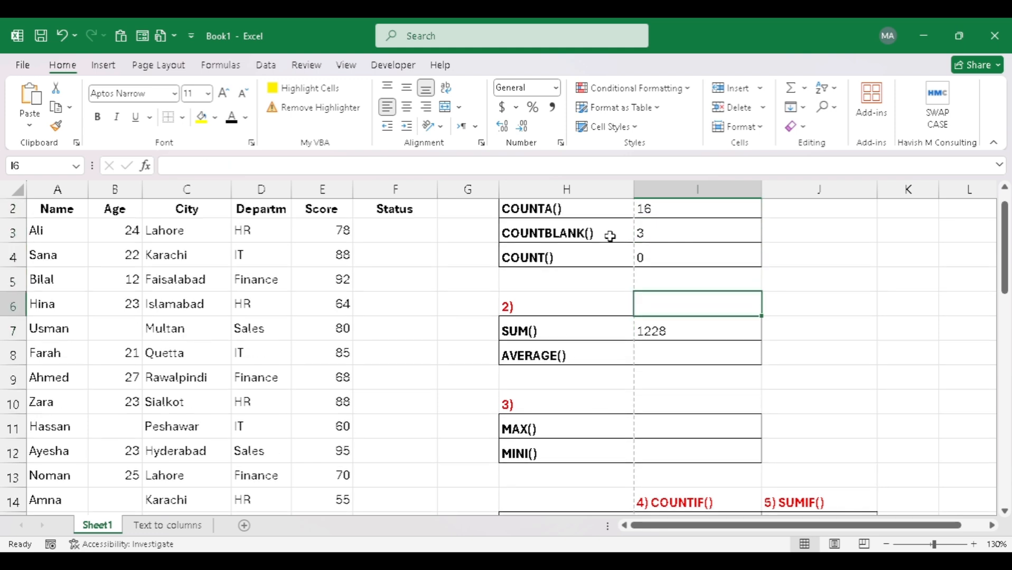
Step: Enter an AVERAGE formula over the Score entries E3:E18 in cell I8, beside the AVERAGE() label
key(Down)
key(Down)
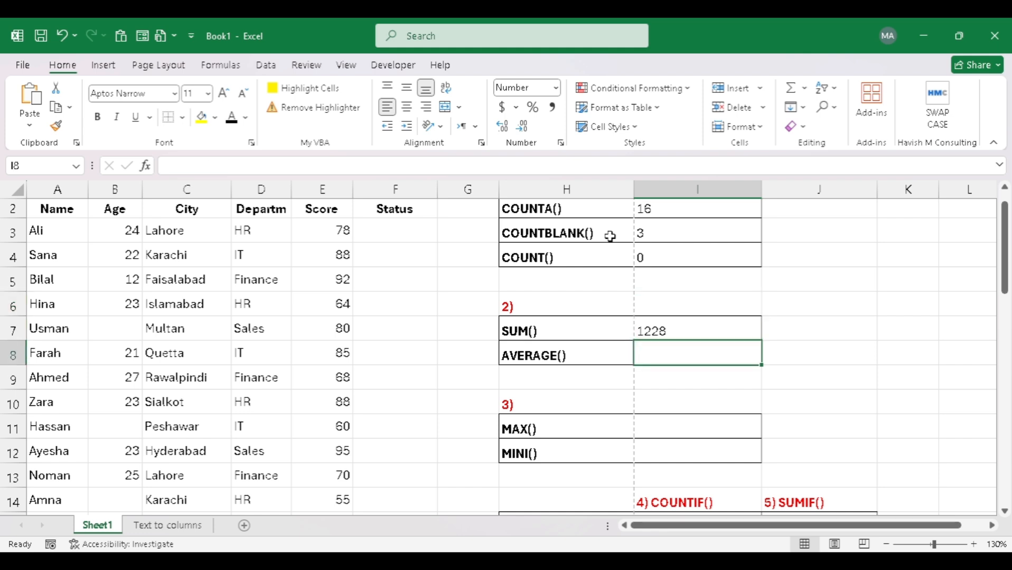
text(=ave)
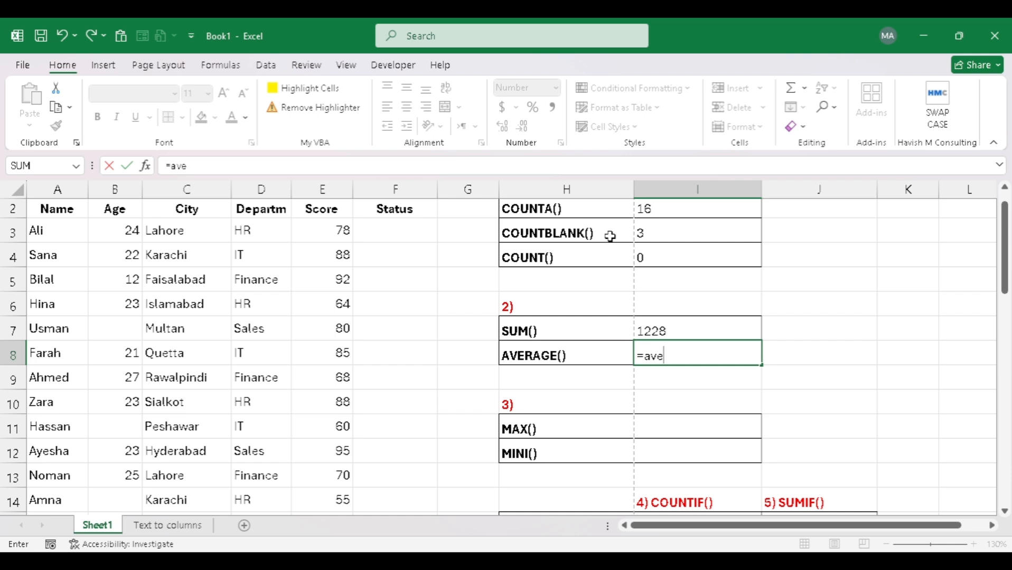
key(Tab)
key(Left)
key(Left)
key(Up)
key(Left)
key(Left)
key(Up)
key(Left)
key(Up)
key(Up)
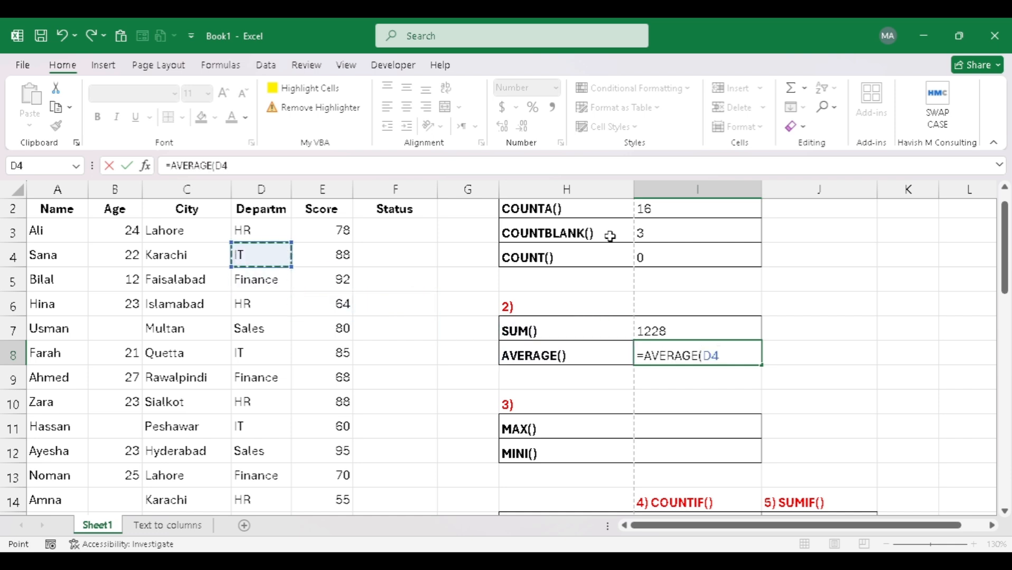
key(Right)
key(Up)
key(ctrl+shift+Down)
key(Return)
key(Up)
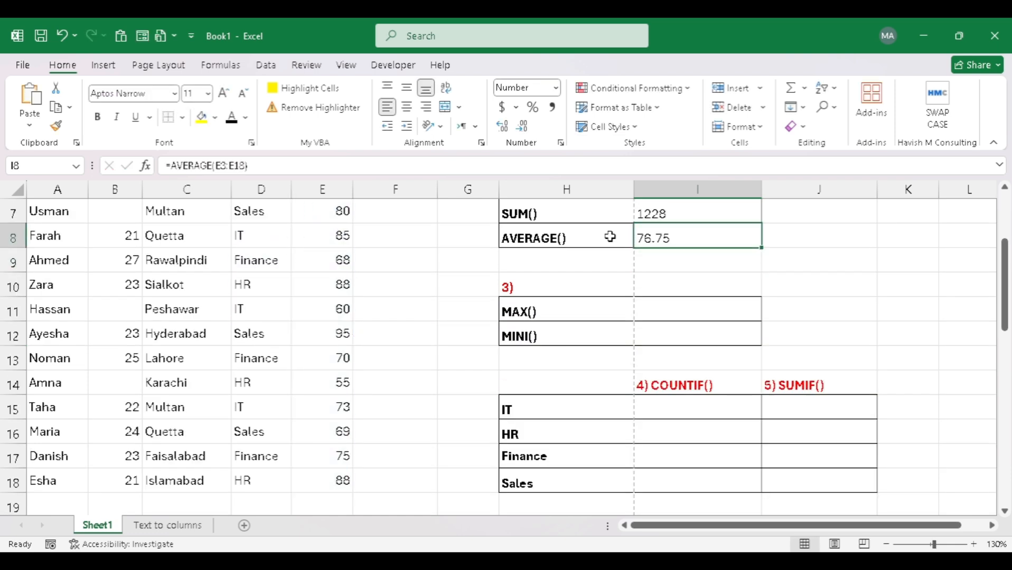
Step: Enter a MAX formula over the Score entries E3:E18 in cell I11, beside the MAX() label
key(Down)
key(Down)
key(Down)
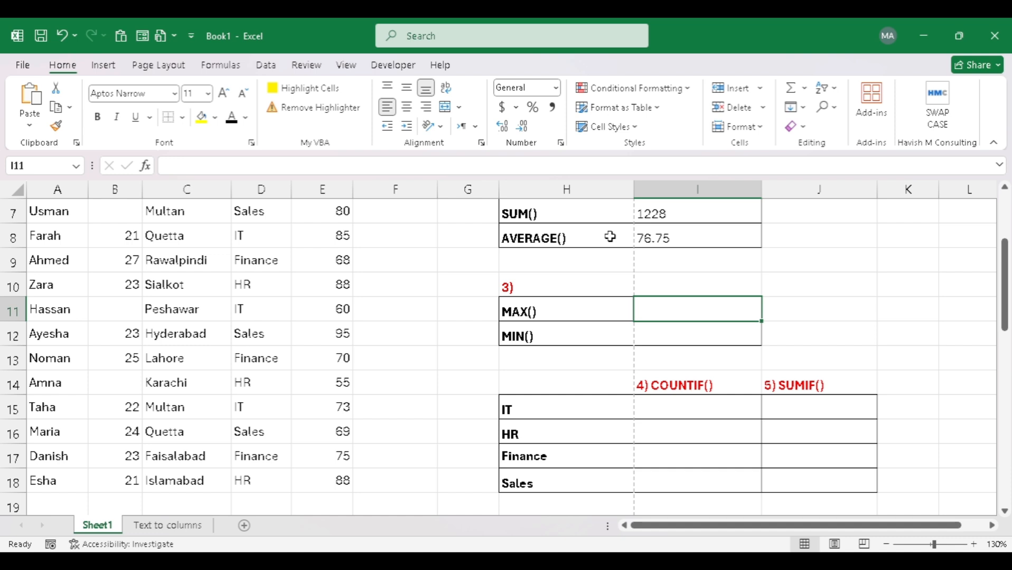
key(Left)
key(Up)
key(Right)
key(Down)
text(=)
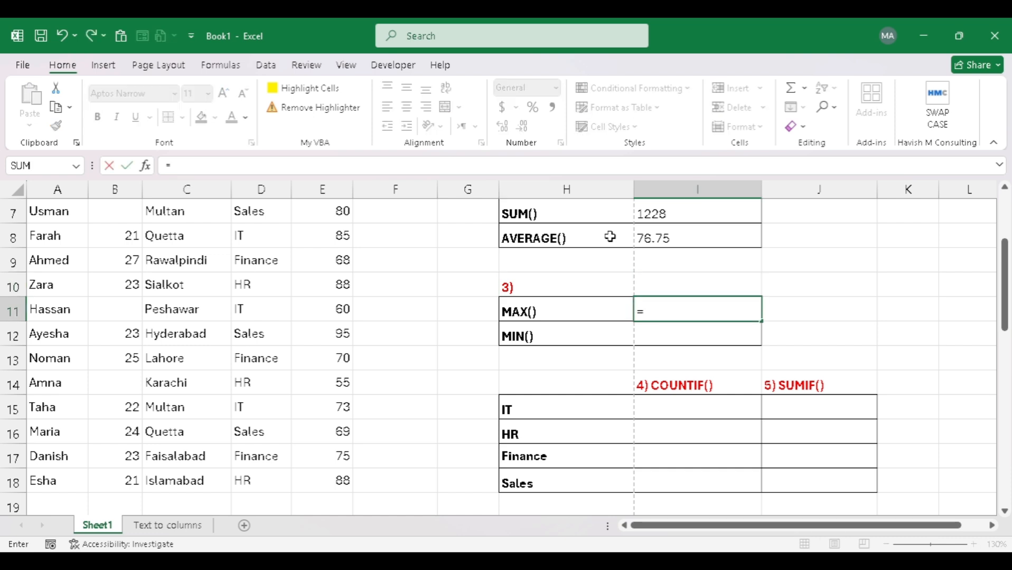
text(max)
key(Tab)
key(Left)
key(Up)
key(Left)
key(Up)
key(Left)
key(Up)
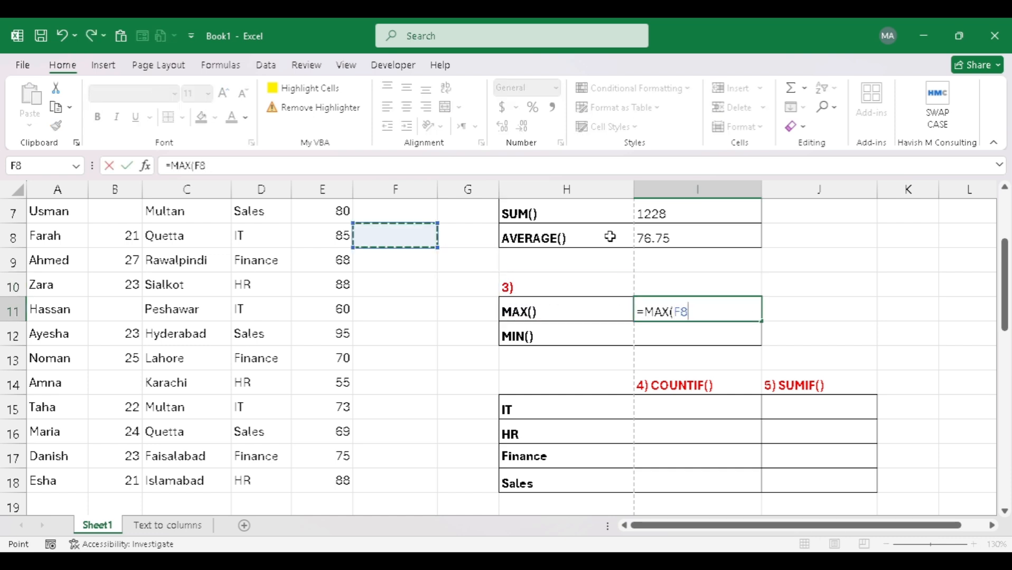
key(Left)
key(Up)
key(Up)
key(Up)
key(Up)
key(Up)
key(ctrl+shift+Down)
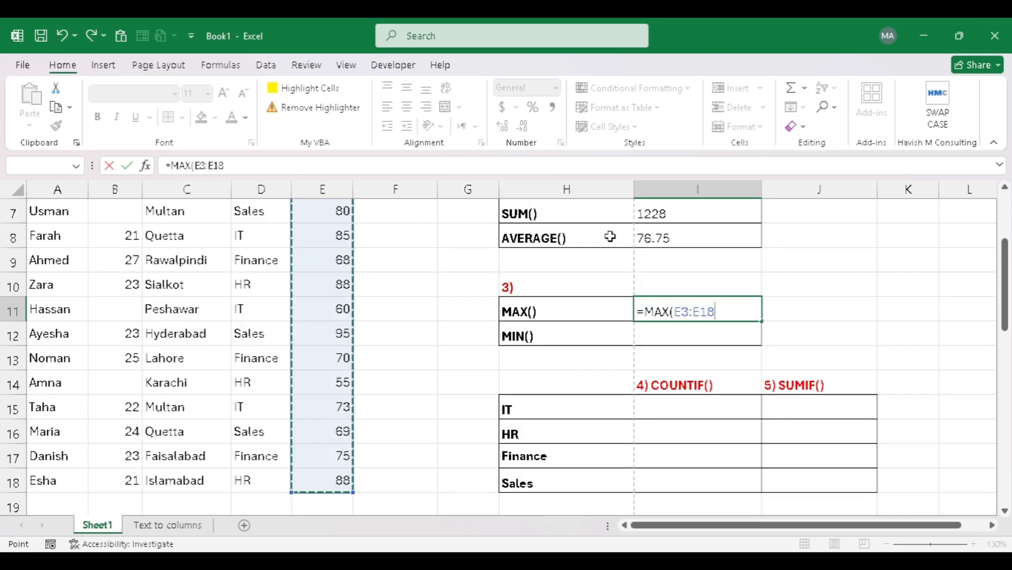
key(Return)
Step: Enter a MIN formula over the Score entries E3:E18 in cell I12, beside the MIN() label
key(Left)
key(Up)
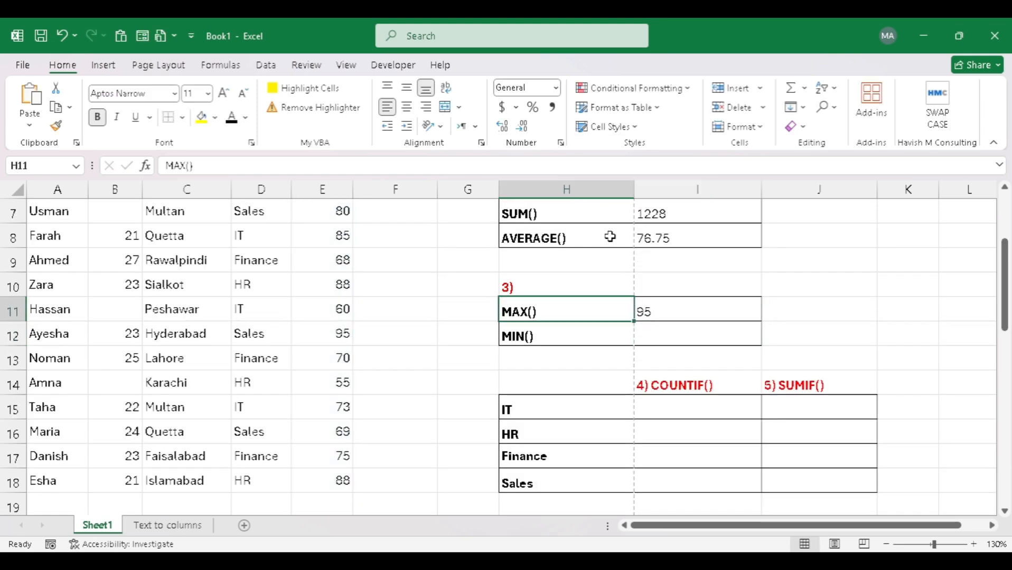
key(Left)
key(Left)
key(Down)
key(Right)
key(Right)
key(Right)
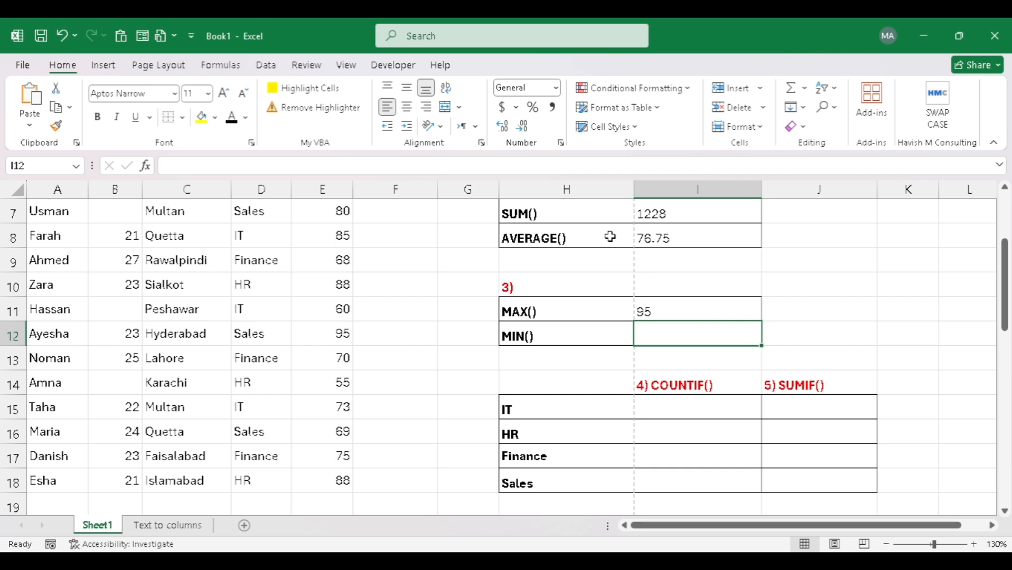
text(=)
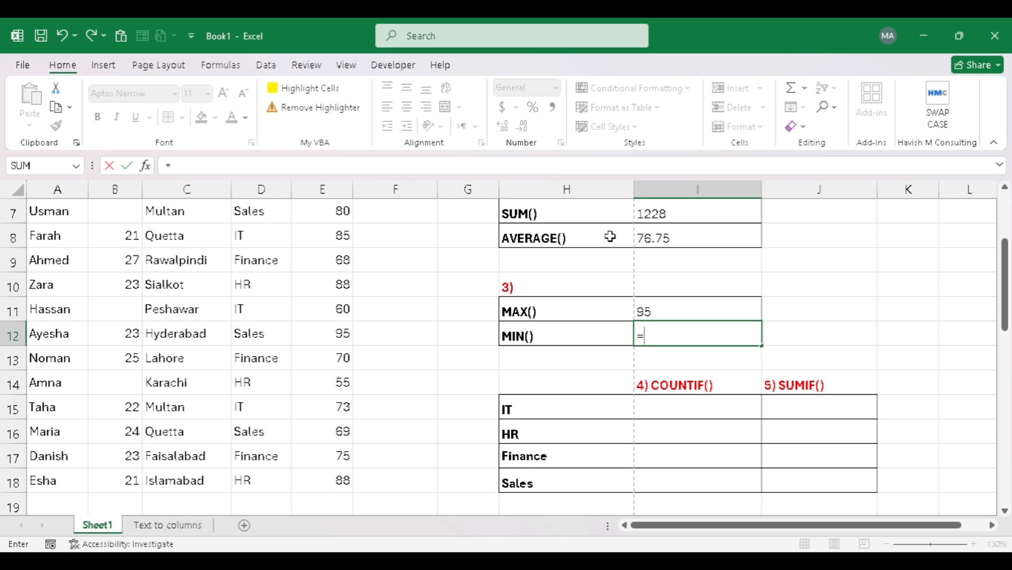
text(min)
key(Tab)
key(Up)
key(Left)
key(Left)
key(Left)
key(Left)
key(Up)
key(Up)
key(Up)
key(Up)
key(Up)
key(Up)
key(Up)
key(Up)
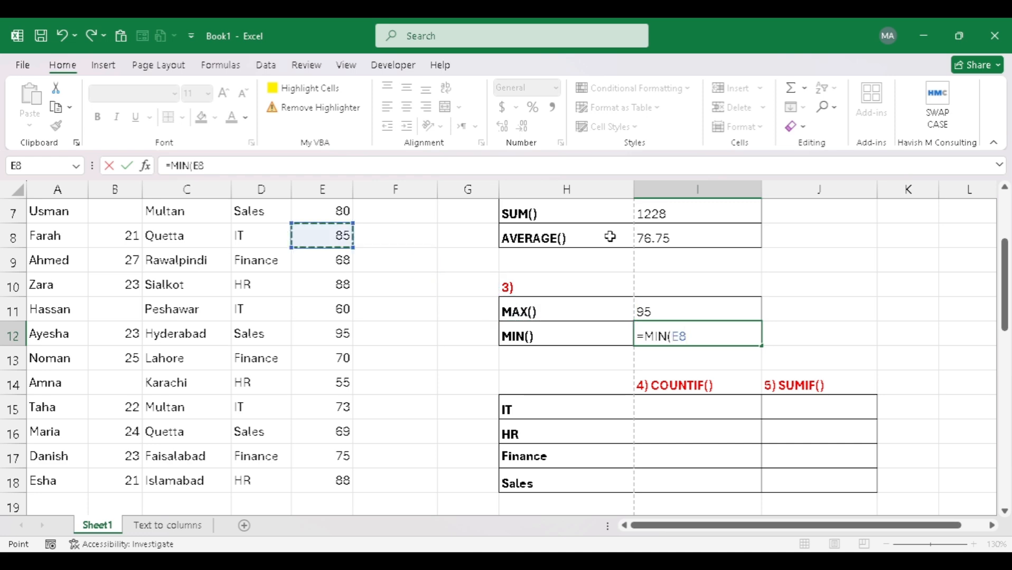
key(ctrl+shift+Down)
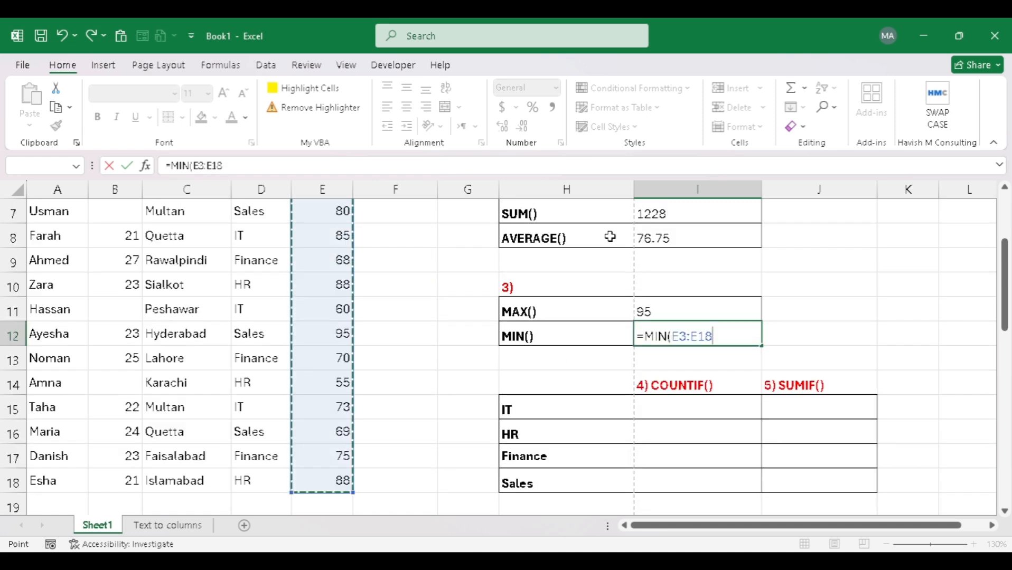
key(Return)
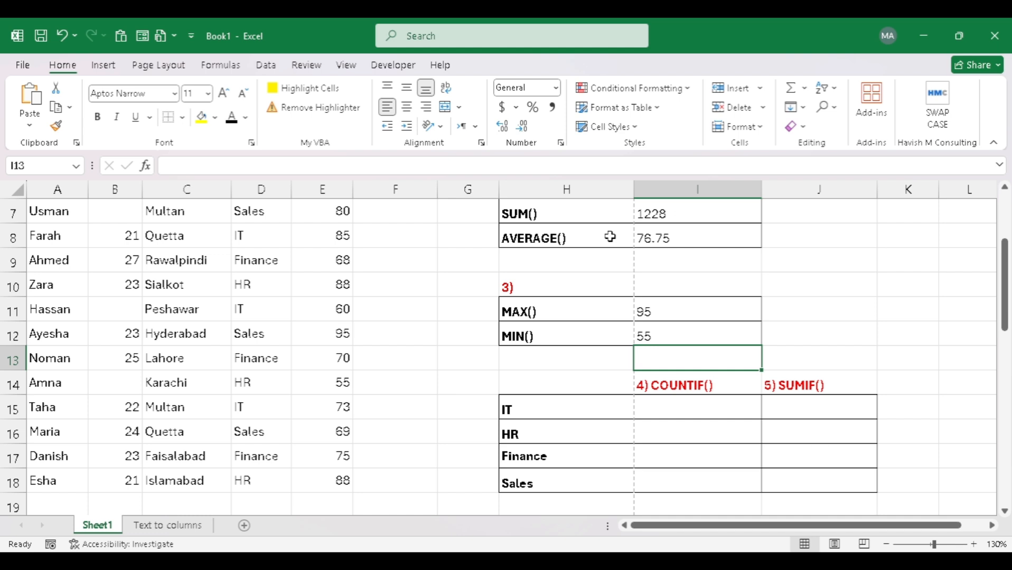
key(Down)
key(Left)
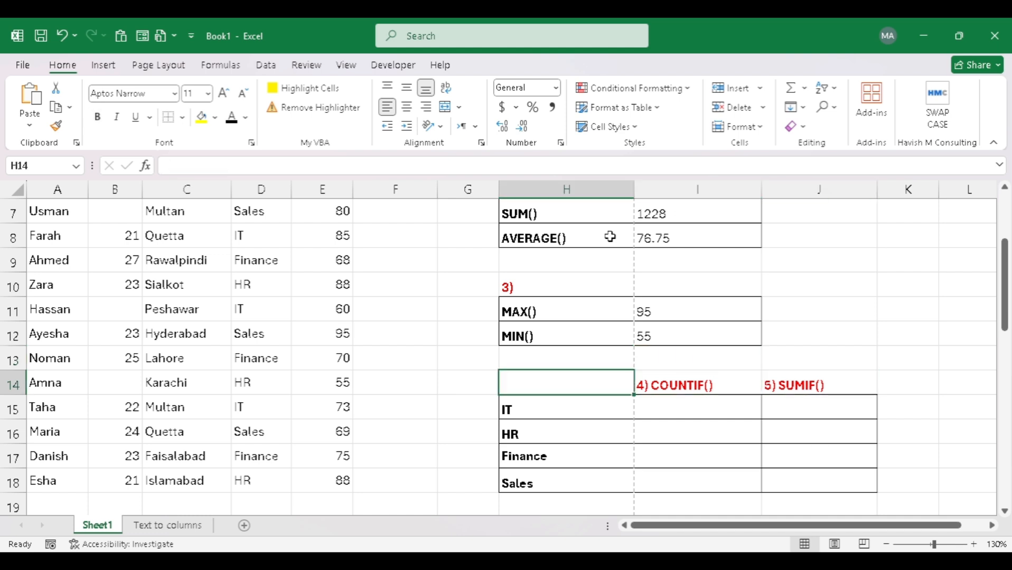
key(Left)
key(Left)
key(Left)
key(Left)
key(Left)
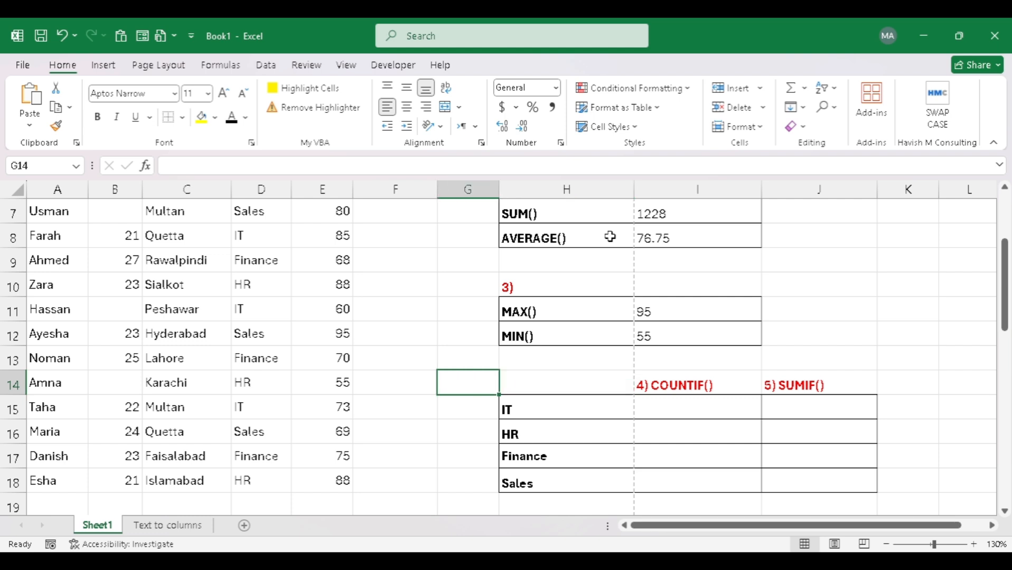
key(Right)
key(Right)
key(Right)
key(Up)
key(Up)
key(Right)
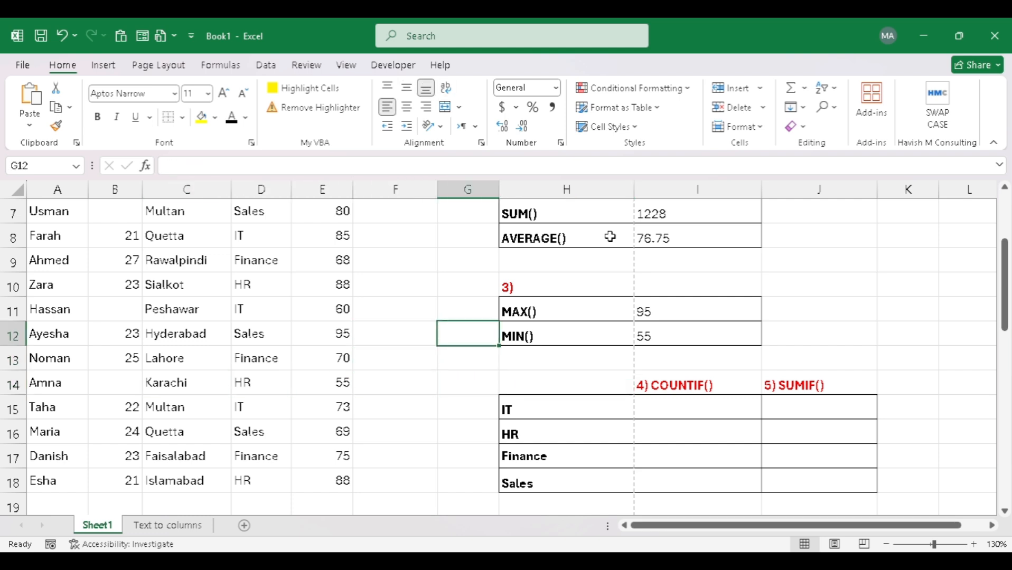
key(Right)
key(Down)
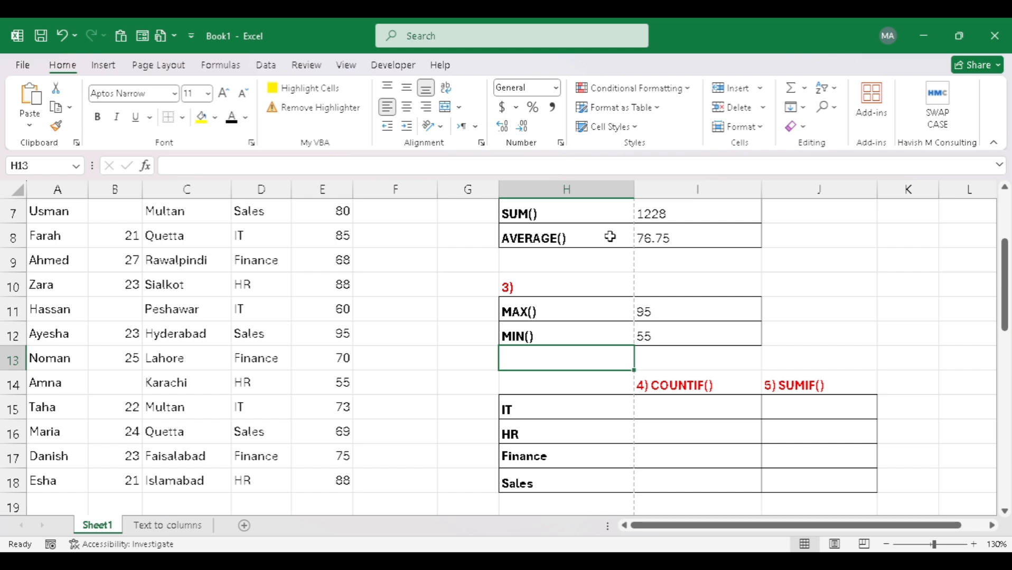
key(Down)
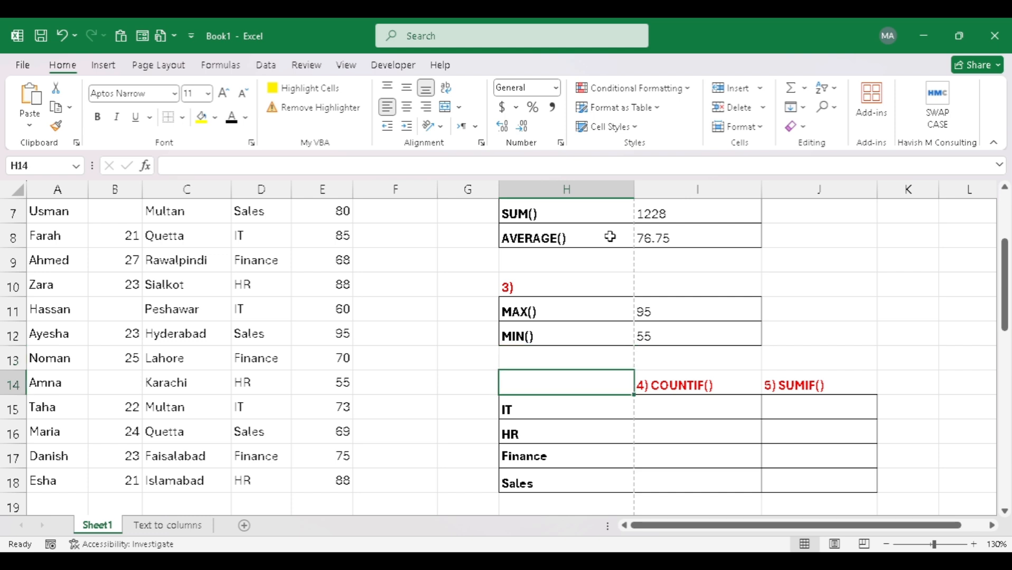
Step: Enter a COUNTIF formula in cell I15 that counts Department entries D3:D18 matching the criterion in H15
key(Right)
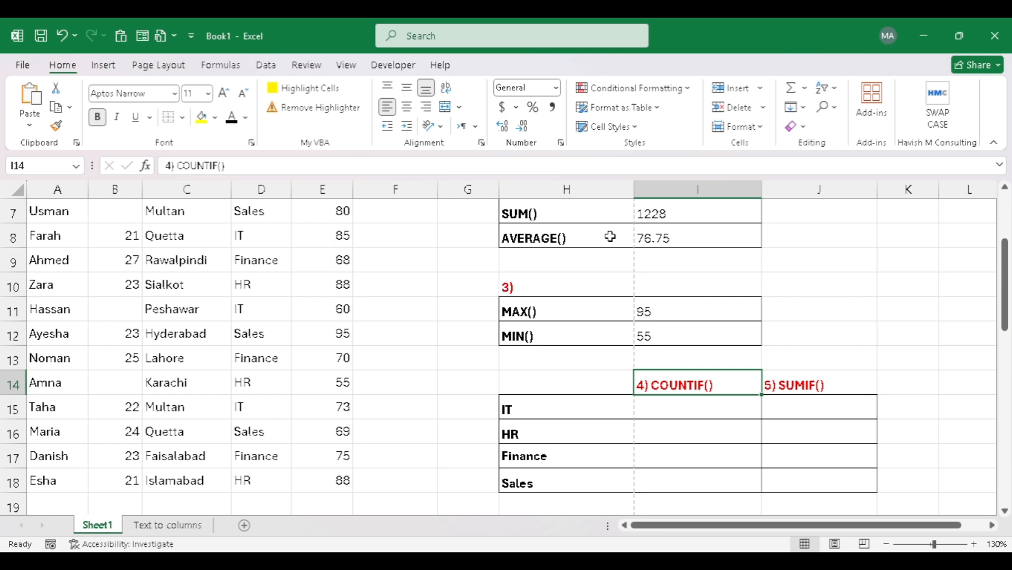
key(Down)
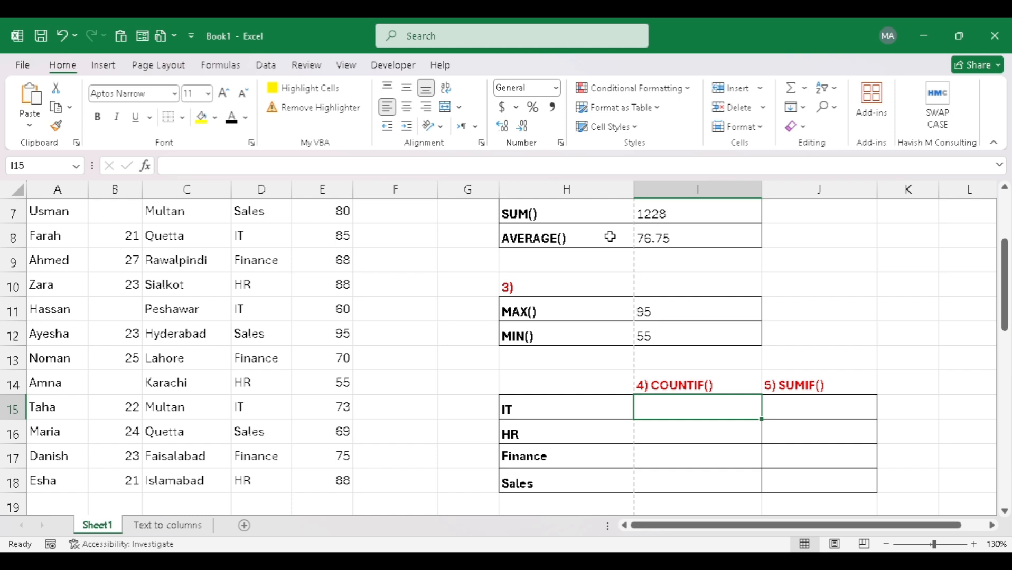
text(=)
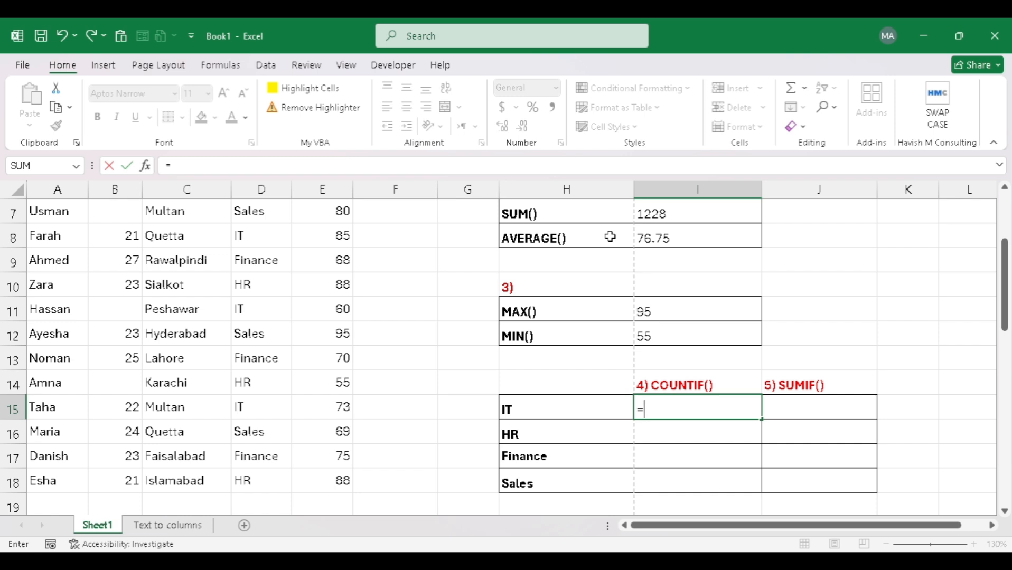
text(count)
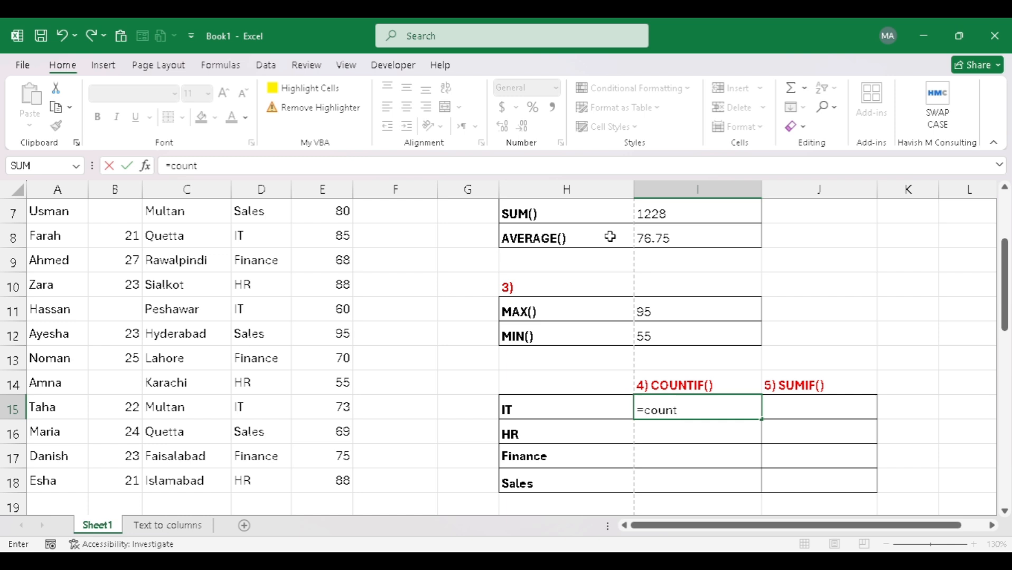
key(Tab)
key(Left)
key(Left)
key(Up)
key(Up)
key(Left)
key(Left)
key(Up)
key(Up)
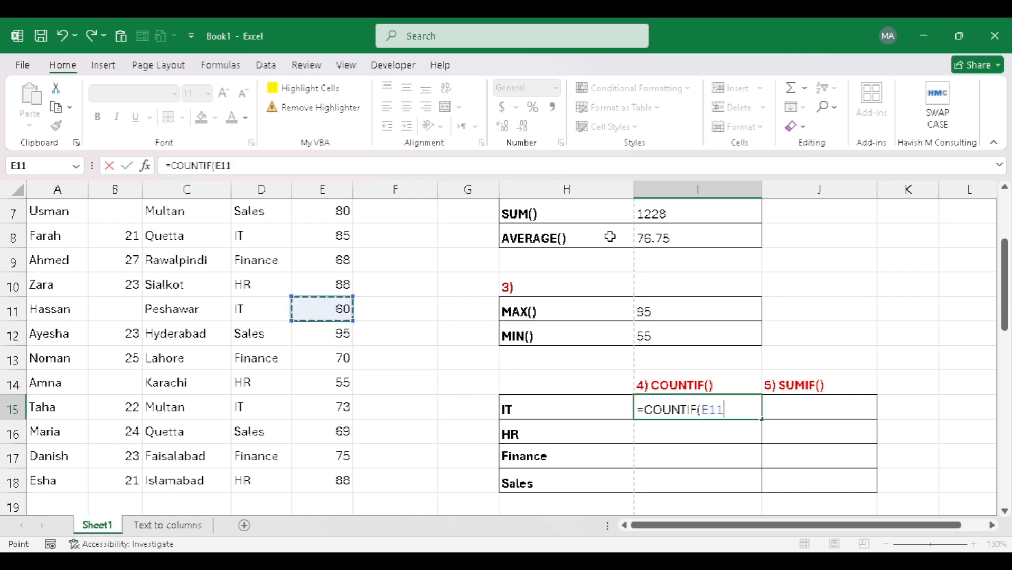
key(Left)
key(ctrl+Up)
key(Down)
key(ctrl+shift+Down)
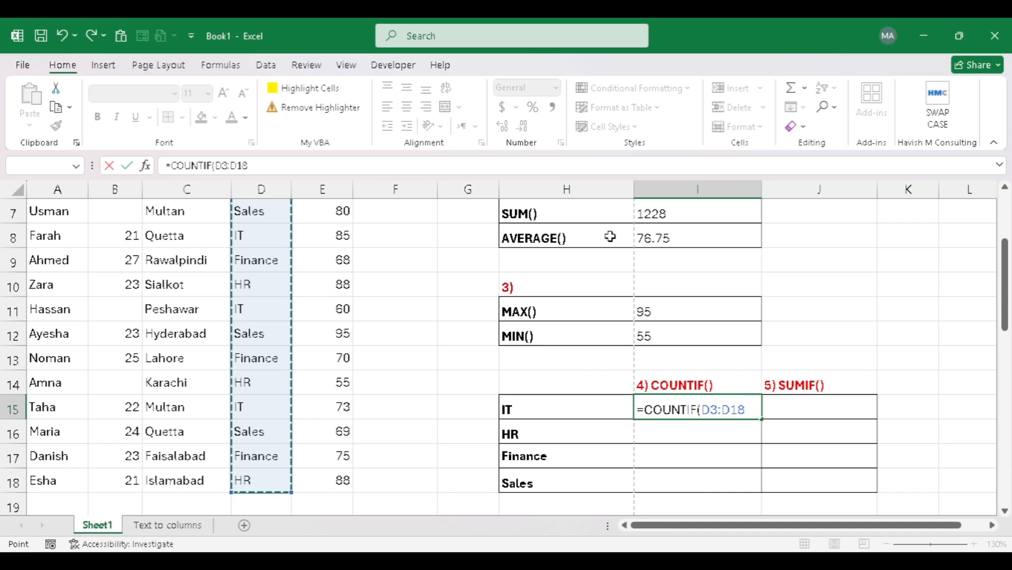
text(,)
key(Left)
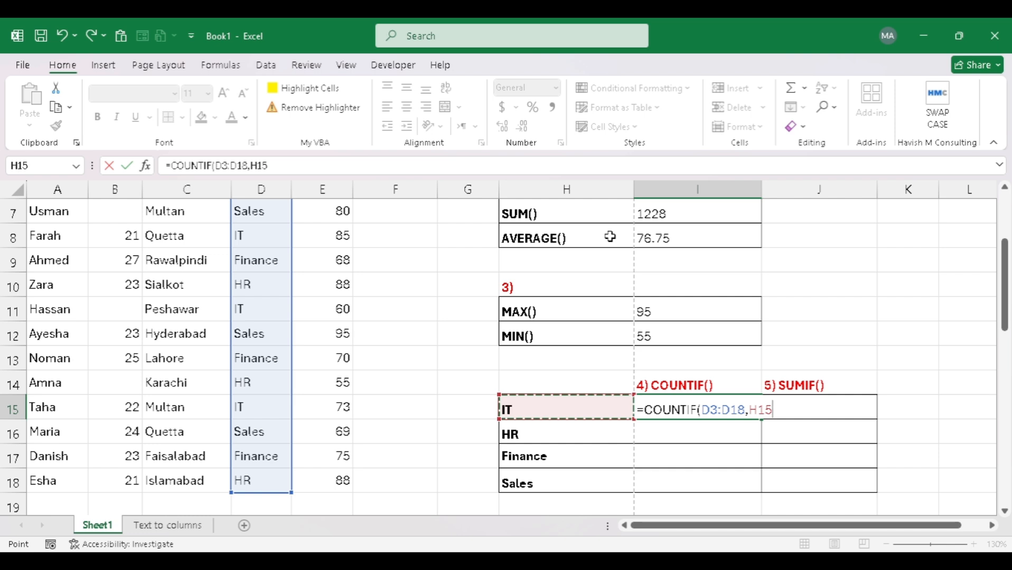
key(Return)
key(Up)
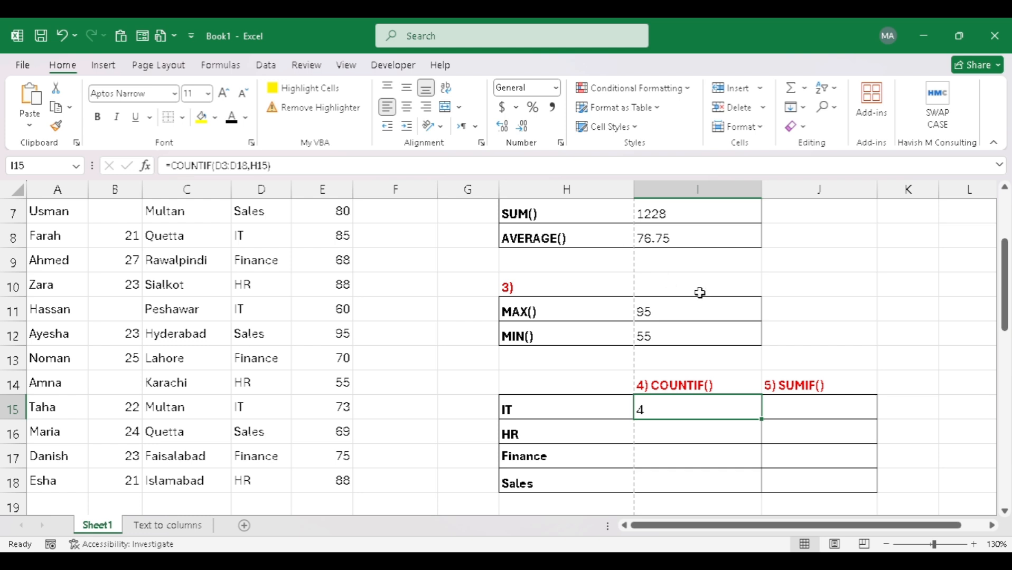
Step: Copy the COUNTIF formula from the IT row down into cell I16 for HR
key(ctrl+d)
key(ctrl+z)
key(Down)
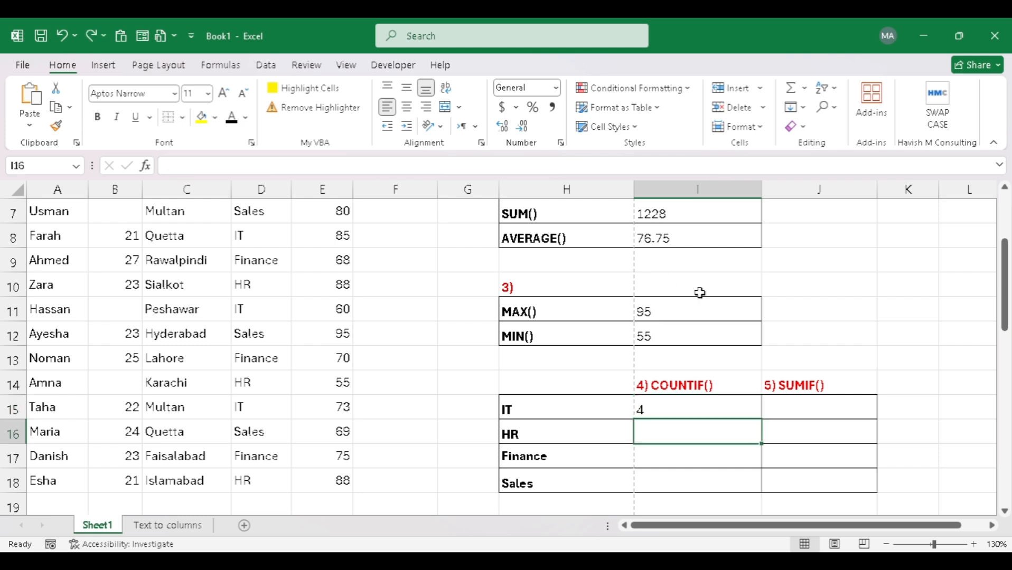
key(ctrl+d)
key(ctrl+Down)
key(ctrl+Up)
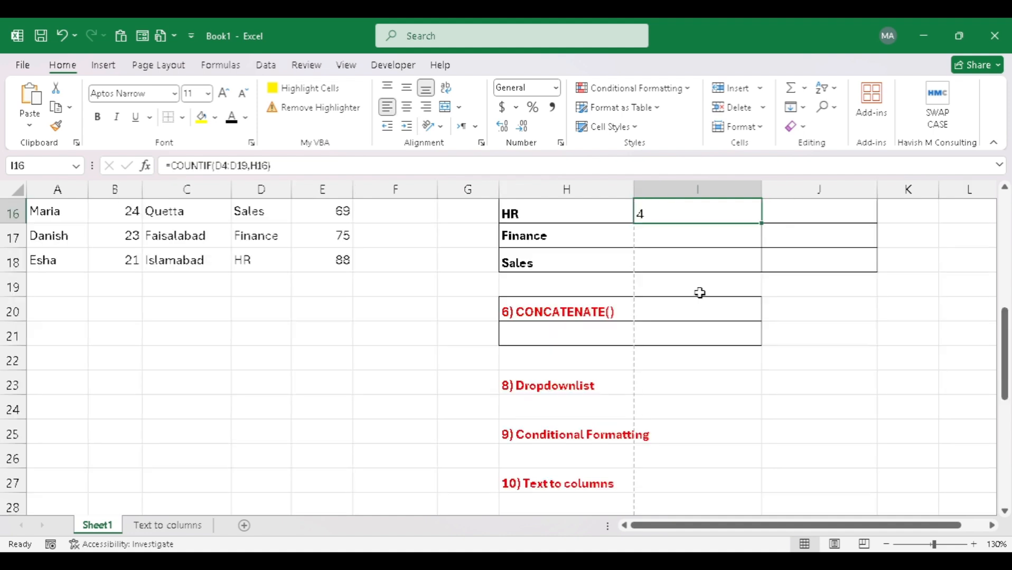
key(Up)
scroll(700, 292, up, 1)
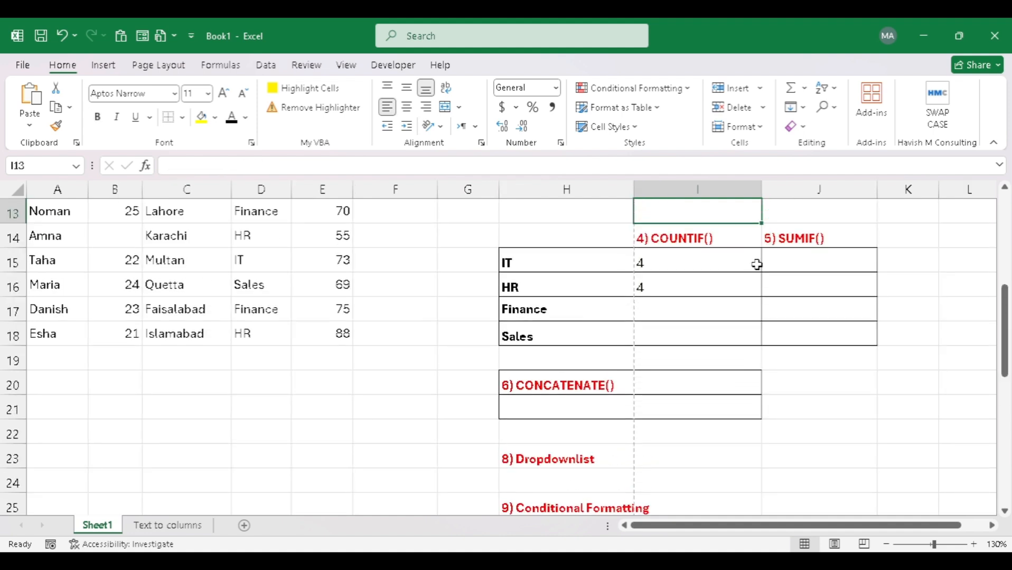
Step: Fill the COUNTIF formula from I15 down through I18 for the HR, Finance and Sales rows, and select the Finance formula in I17
drag(757, 273, 761, 289)
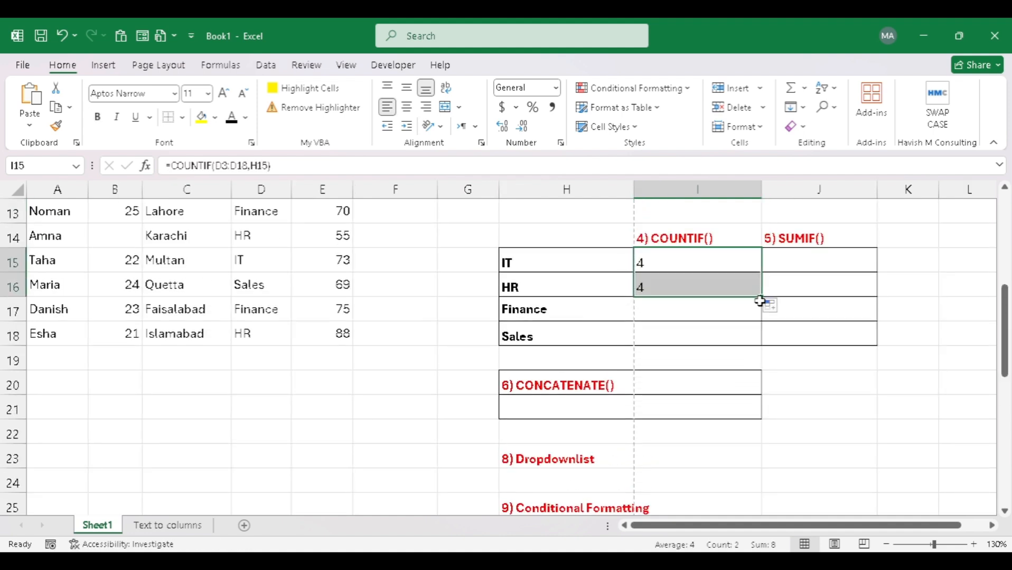
double_click(761, 299)
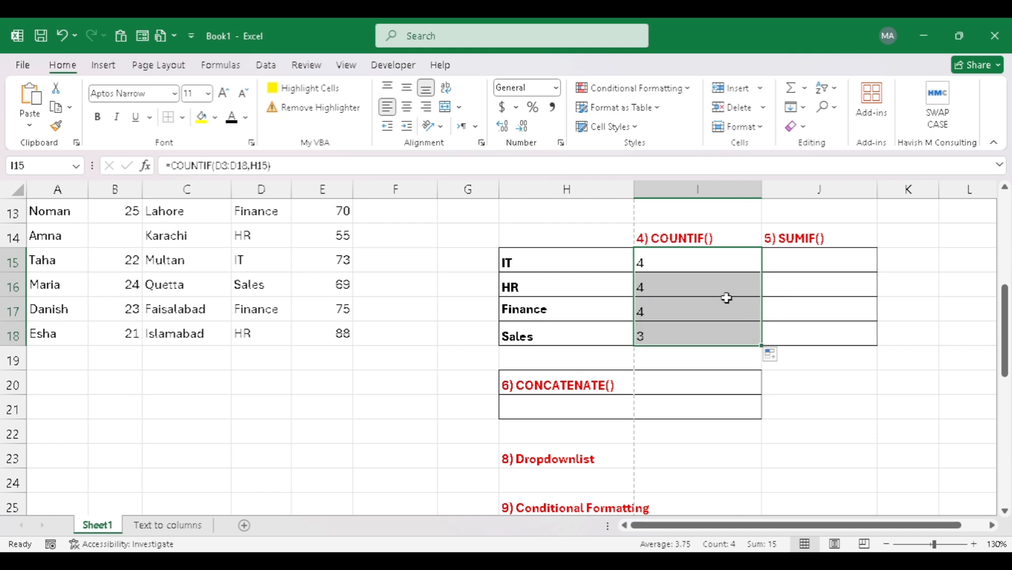
click(662, 288)
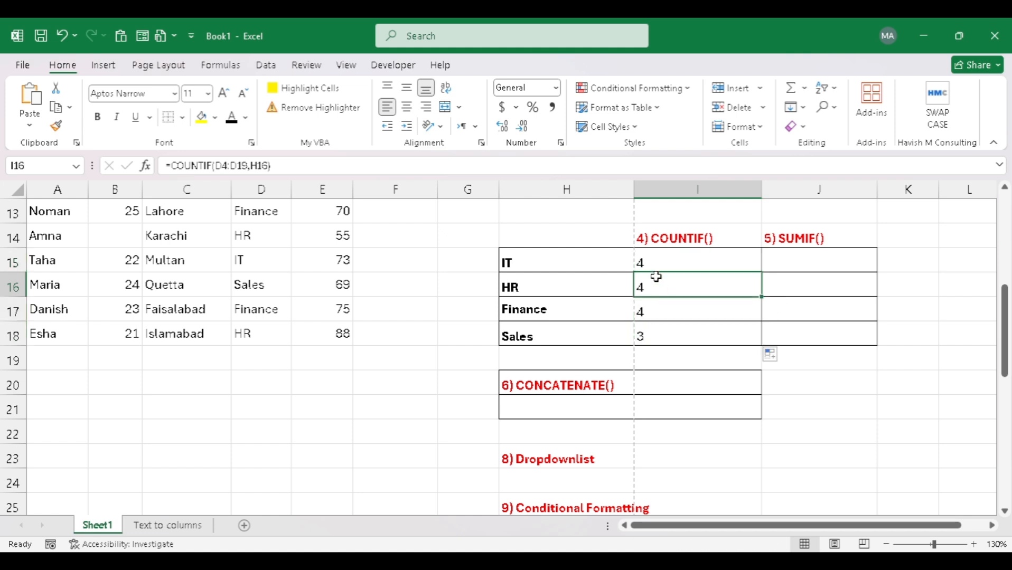
click(694, 264)
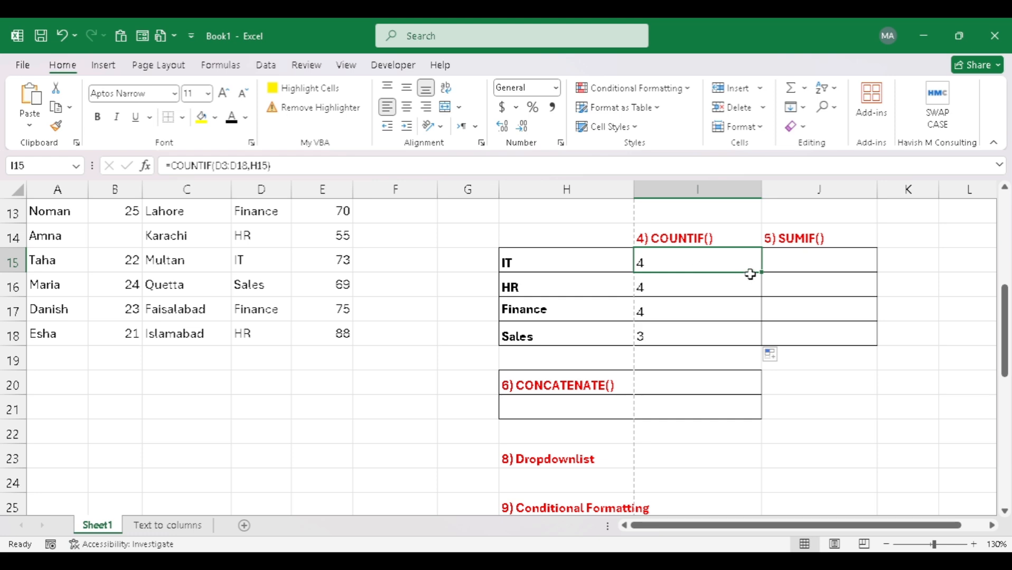
drag(760, 276, 741, 339)
click(701, 311)
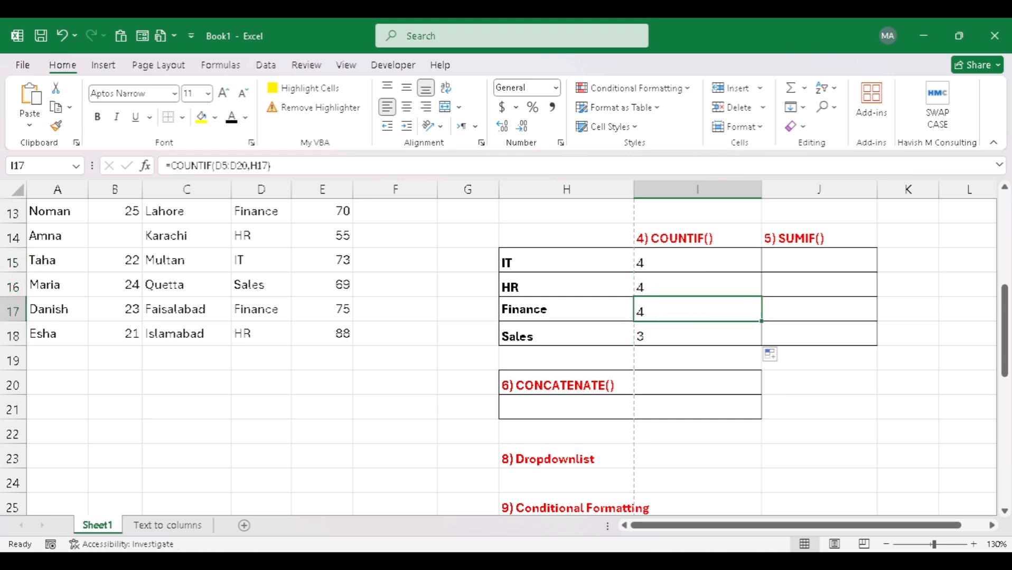
Step: Make the Department range in the I15 COUNTIF formula absolute as $D$3:$D$18, keeping H15 as a relative criterion
scroll(498, 357, up, 4)
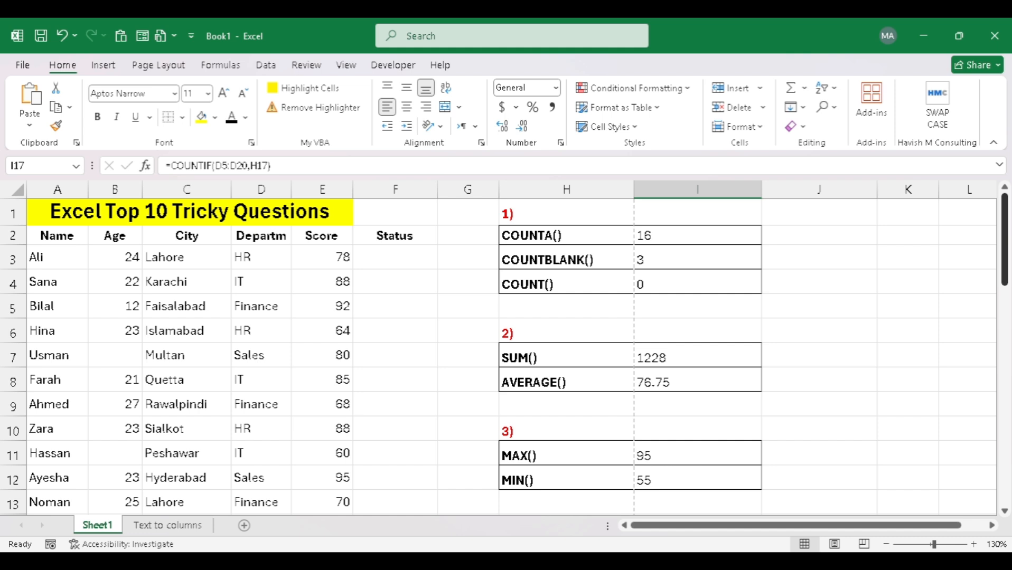
scroll(498, 358, down, 2)
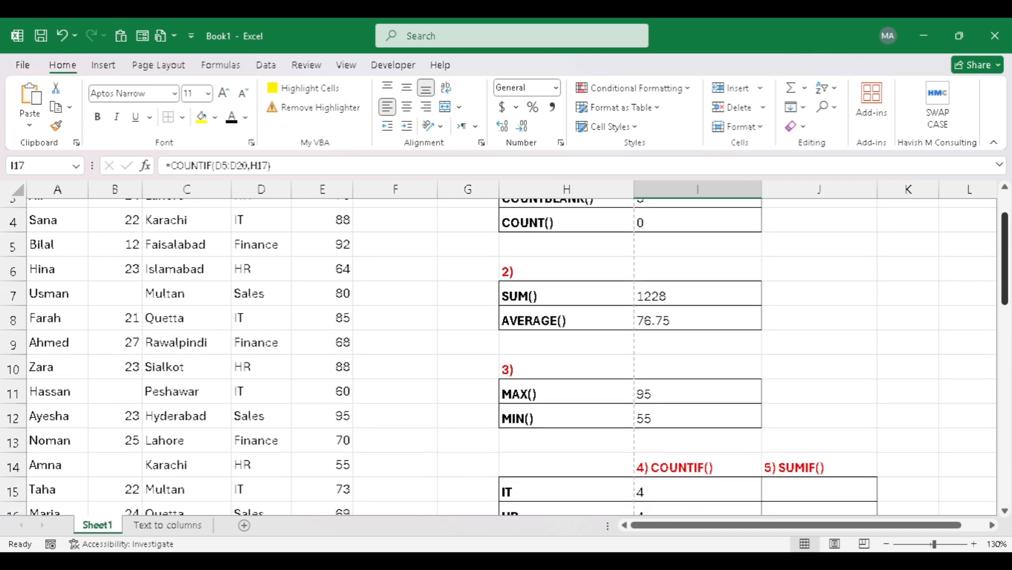
scroll(498, 357, up, 1)
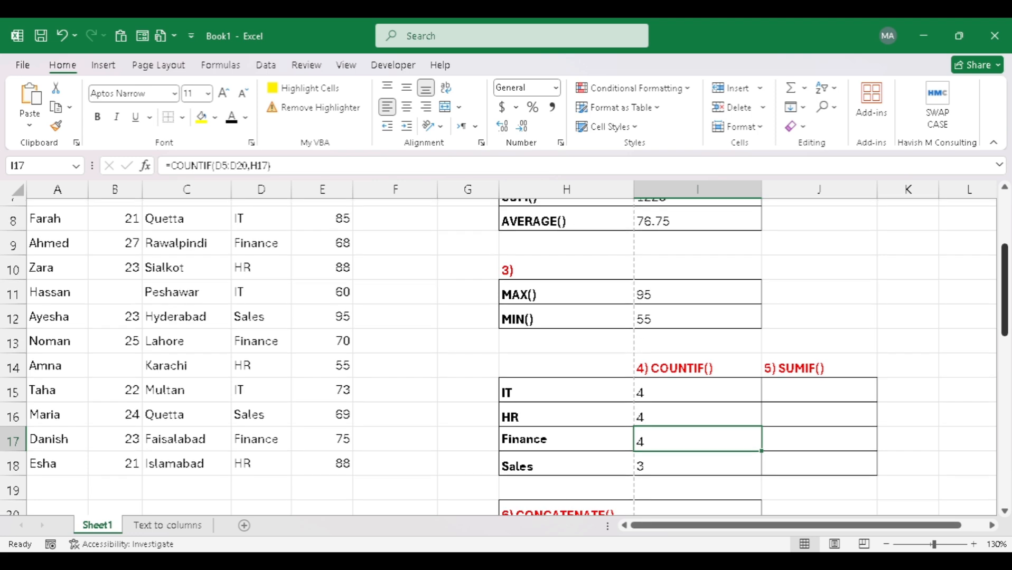
scroll(498, 358, up, 2)
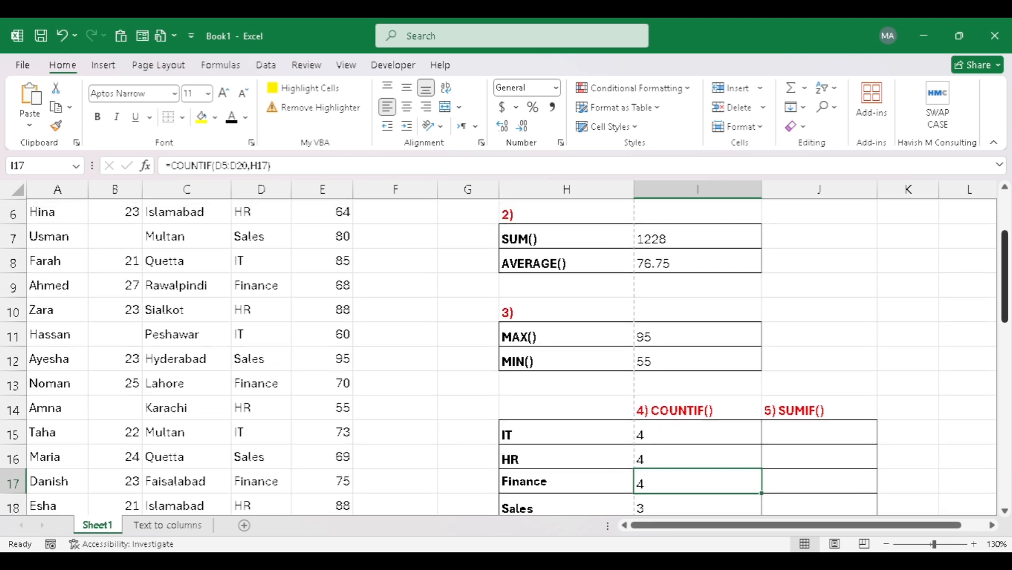
scroll(498, 357, up, 4)
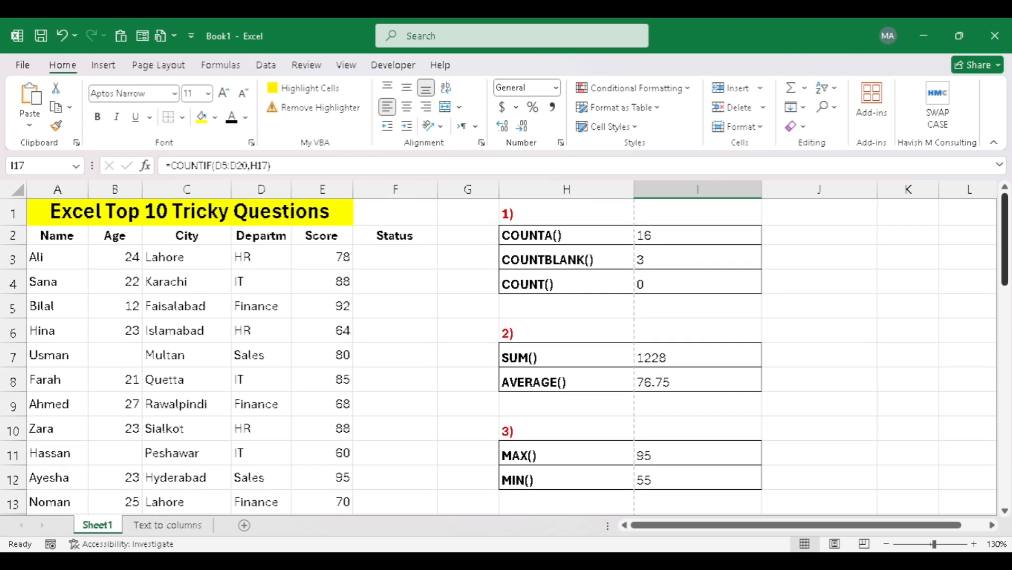
scroll(499, 358, down, 2)
double_click(746, 437)
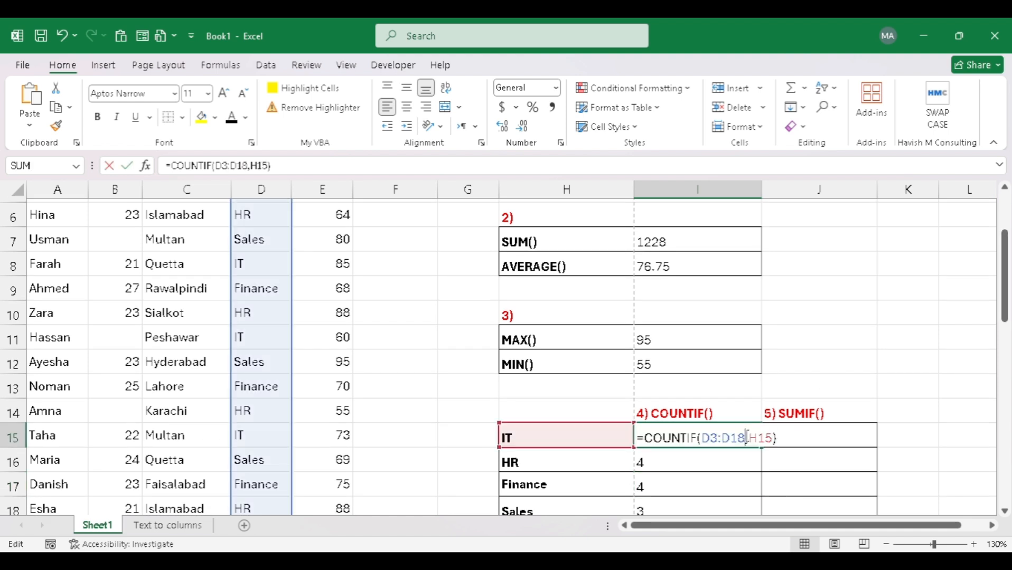
click(723, 438)
key(F4)
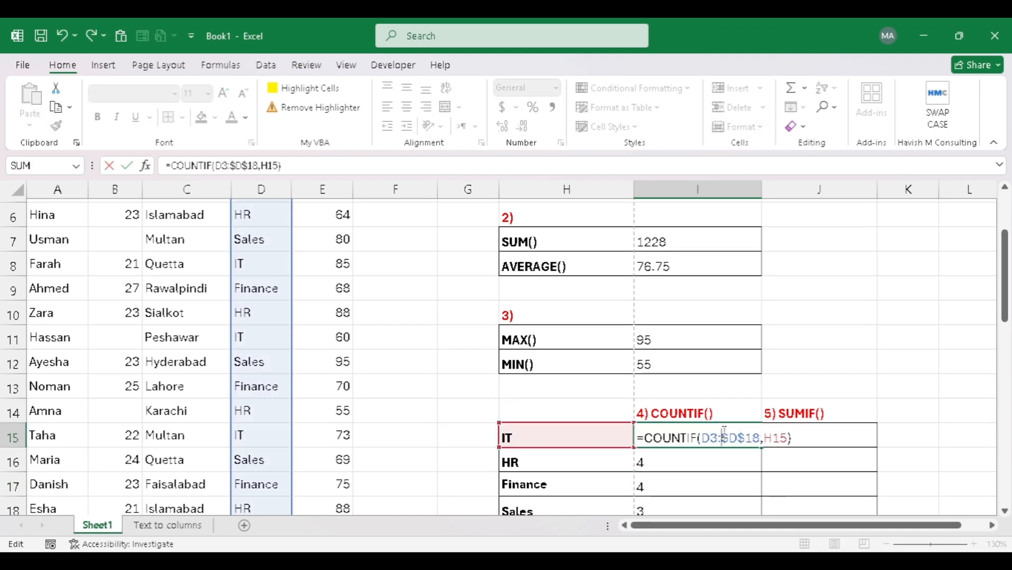
key(F4)
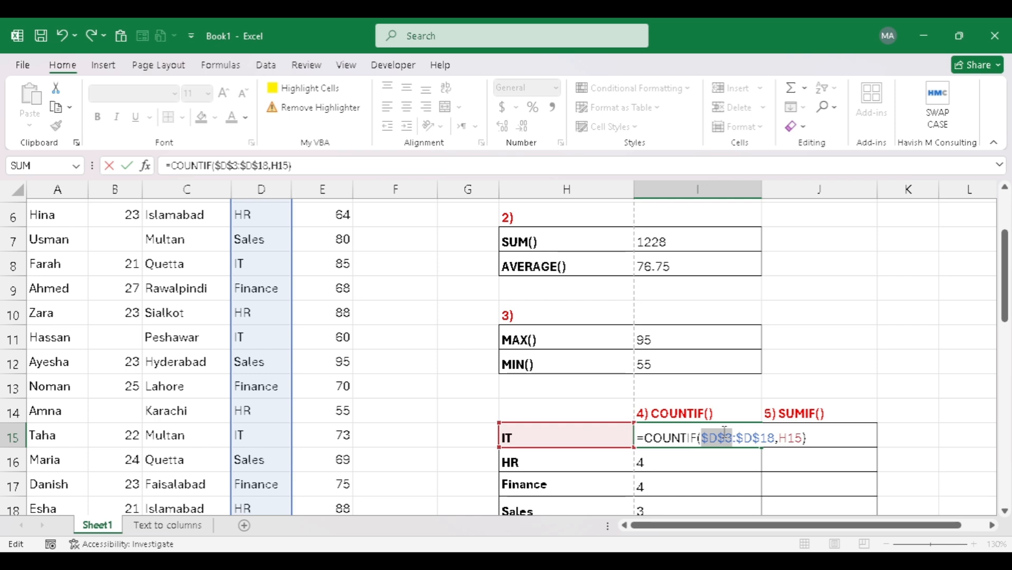
key(Return)
Step: Fill the corrected COUNTIF formula from I15 down through I18 for the HR, Finance and Sales rows
click(723, 432)
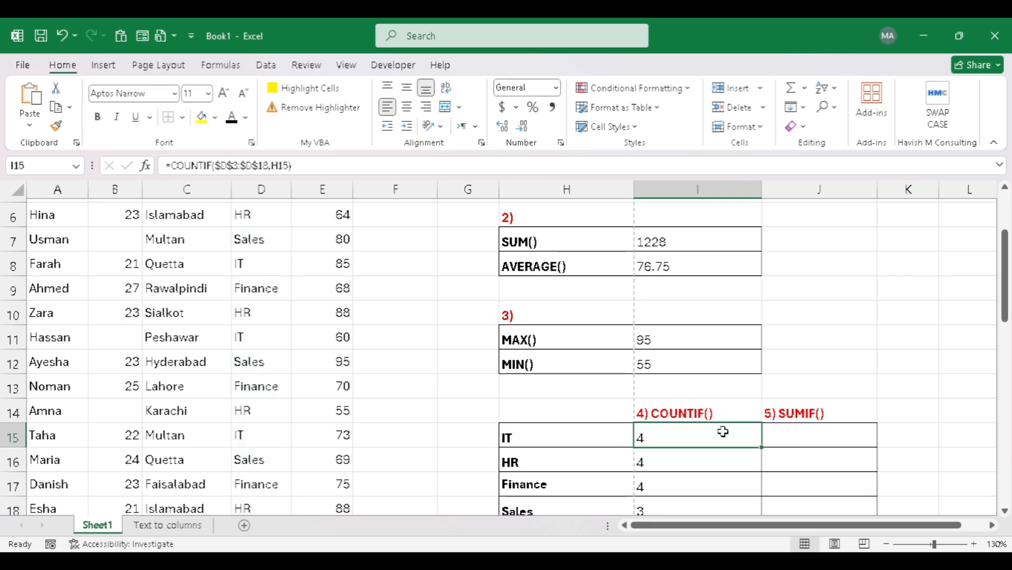
mouse_move(761, 448)
mouse_down()
mouse_move(748, 529)
mouse_move(746, 448)
mouse_move(748, 463)
mouse_up()
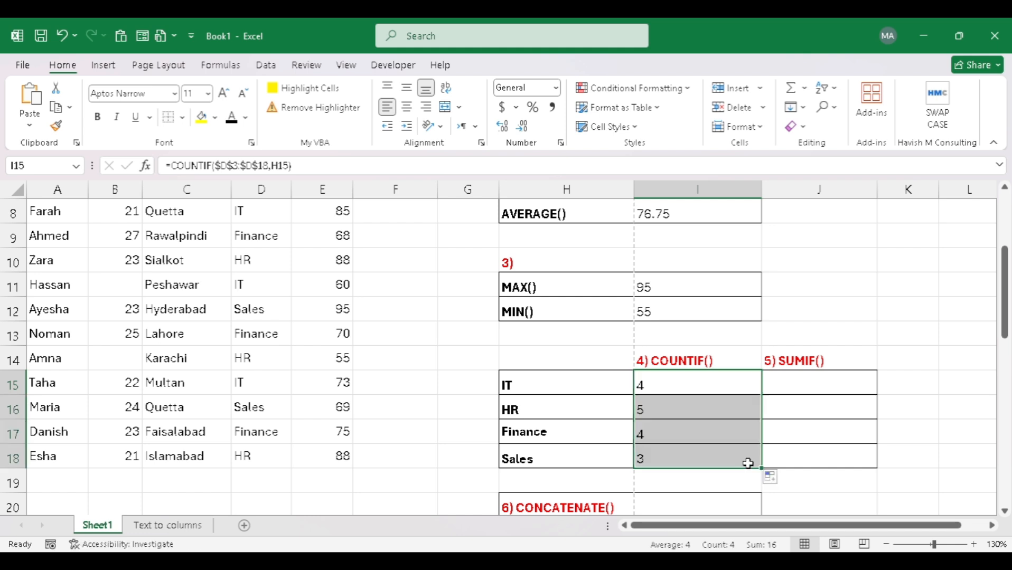
key(Return)
Step: Start a SUMIF formula in J15 with the Department entries $D$3:$D$18 as the absolute criteria range
key(Up)
key(Right)
key(Down)
key(Up)
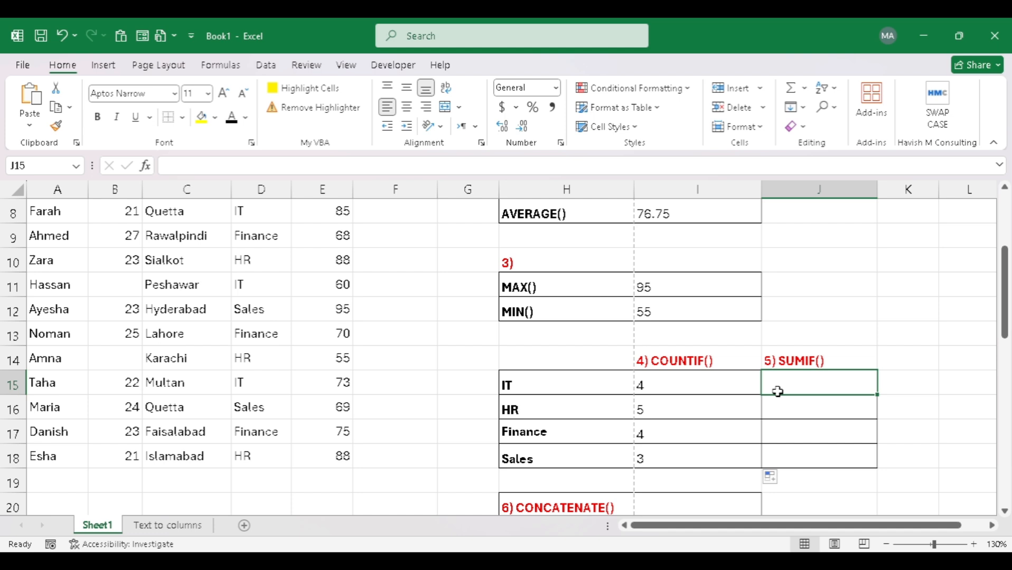
text(=sumif)
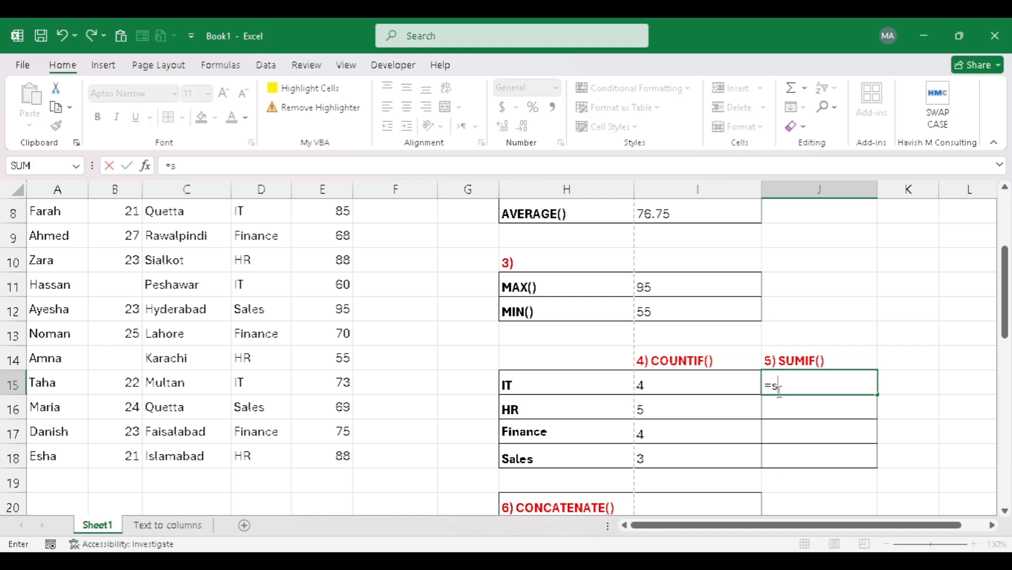
key(Tab)
key(Left)
key(Left)
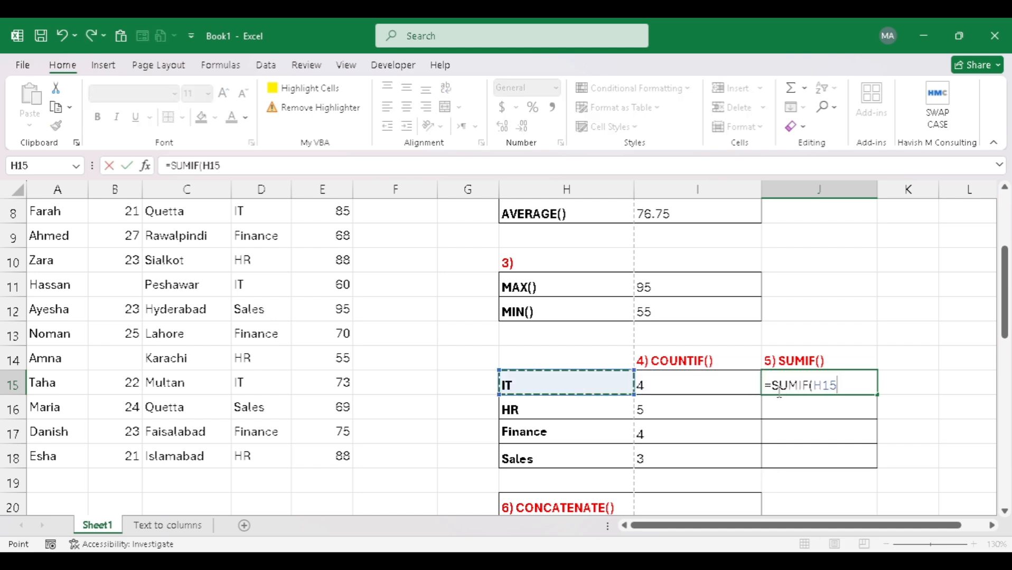
key(Left)
key(Left)
key(Up)
key(Up)
key(Left)
key(Up)
key(Left)
key(Up)
key(Up)
key(Up)
key(Up)
key(Up)
key(Up)
key(Up)
key(Up)
key(Up)
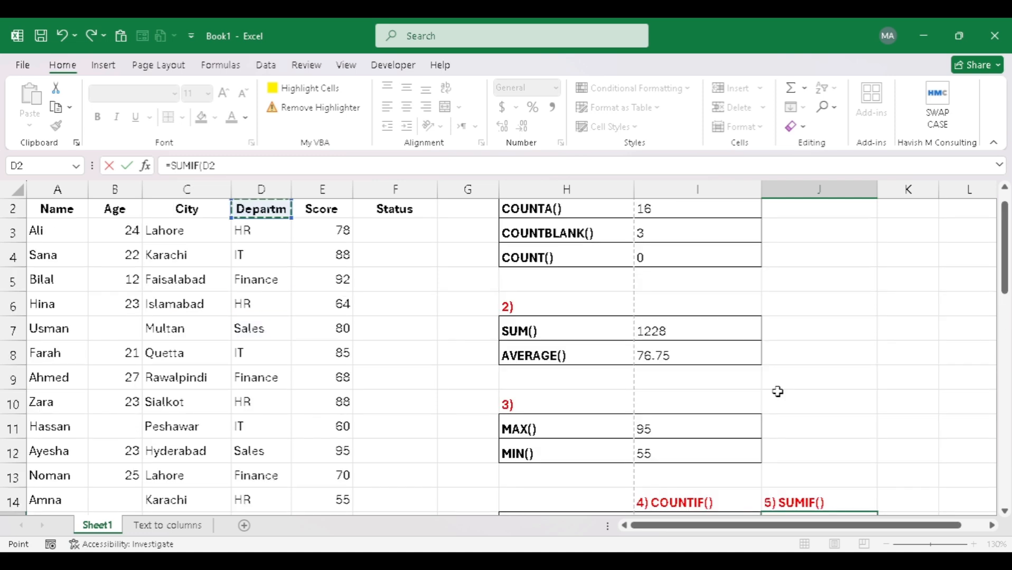
key(ctrl+shift+Down)
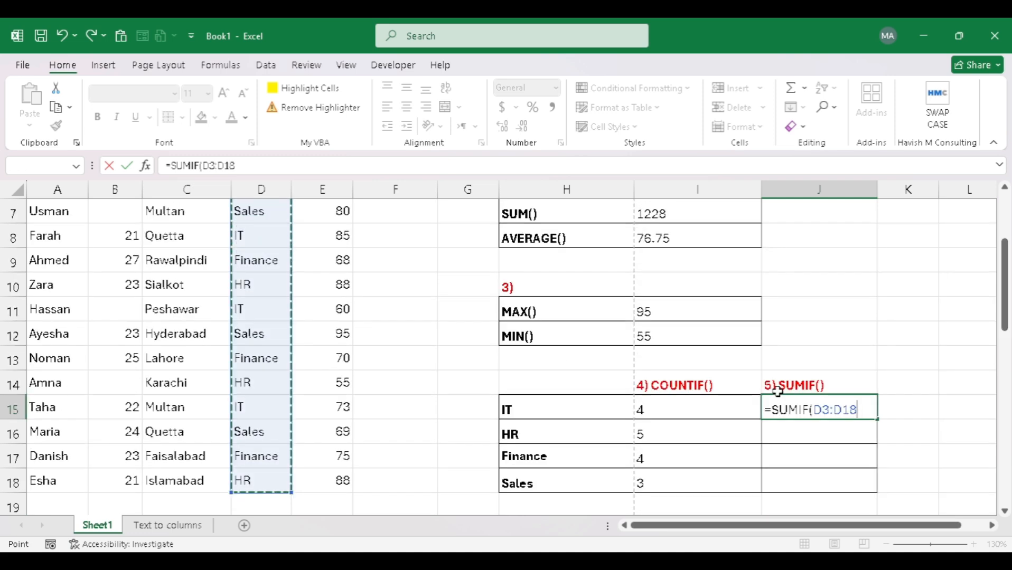
key(F4)
text(,)
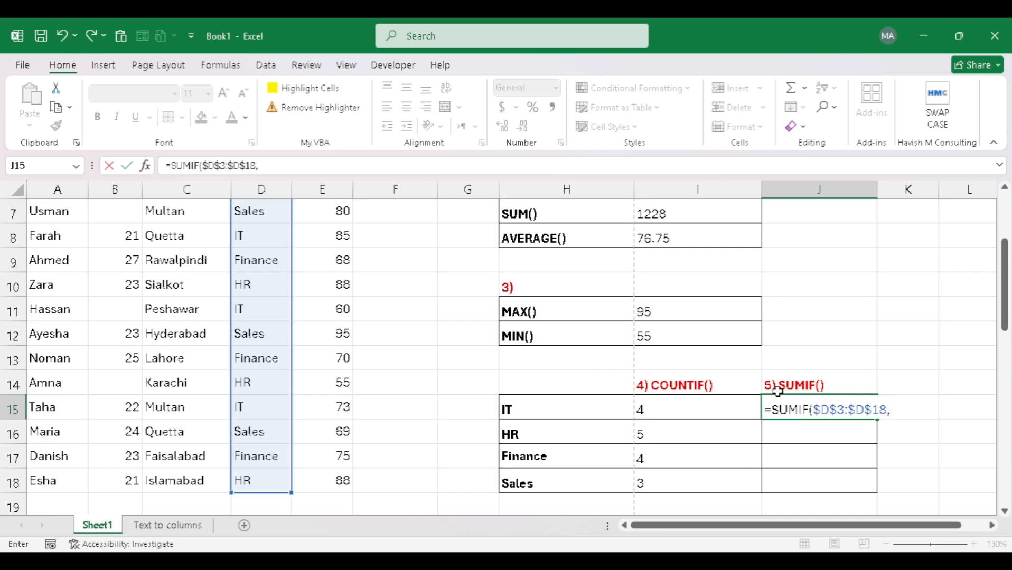
Step: Complete the J15 SUMIF formula with H15 as criterion and the Score entries $E$3:$E$18 as absolute sum range
key(Left)
key(Left)
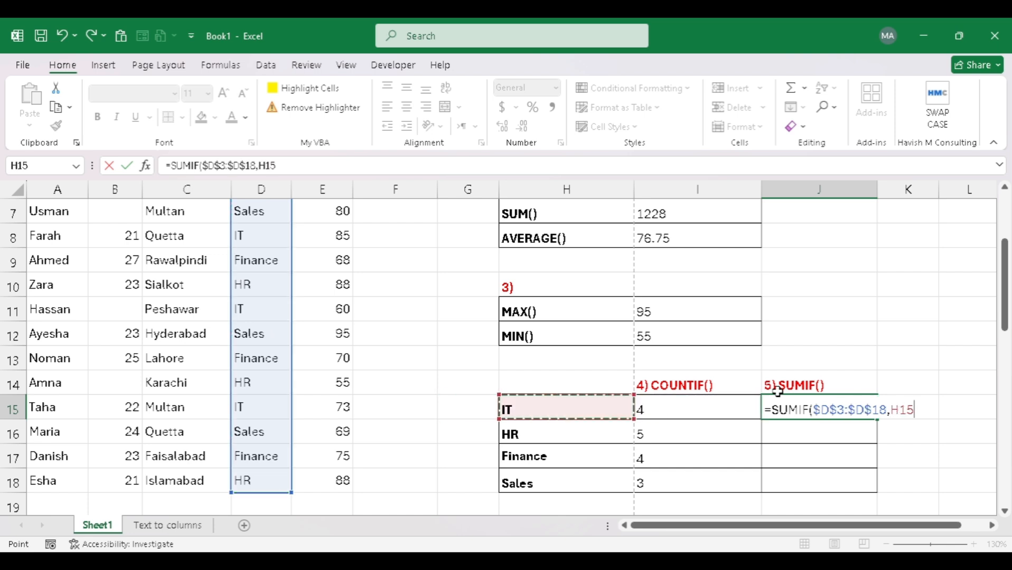
text(,)
key(Left)
key(Left)
key(Left)
key(Left)
key(Left)
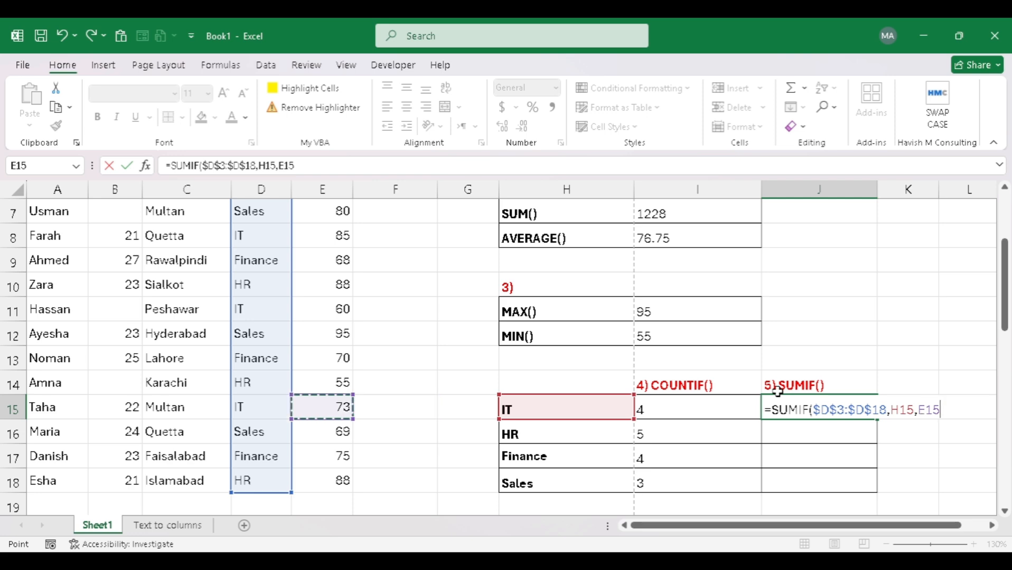
key(ctrl+Up)
key(Down)
key(ctrl+shift+Down)
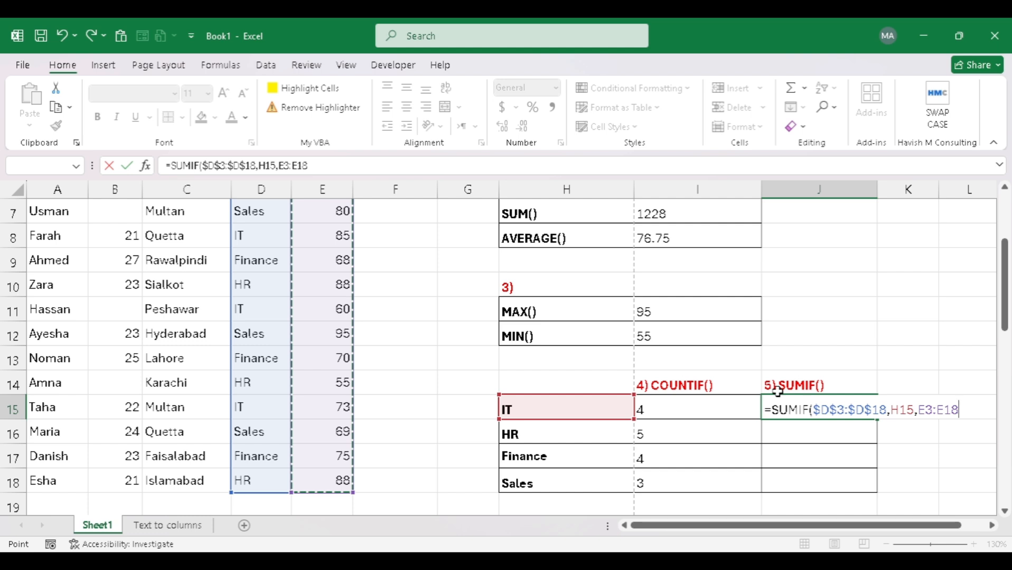
key(F4)
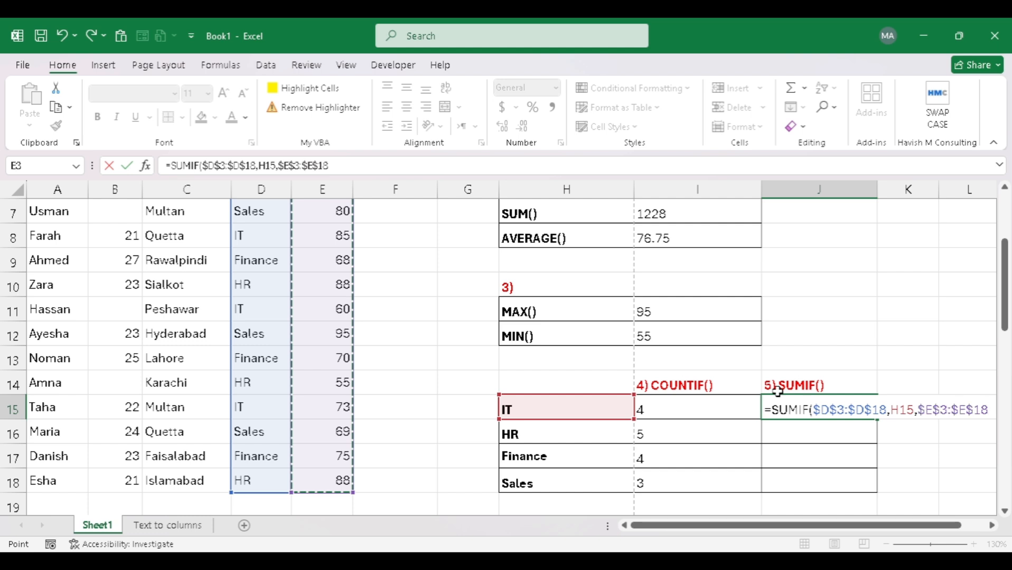
key(Return)
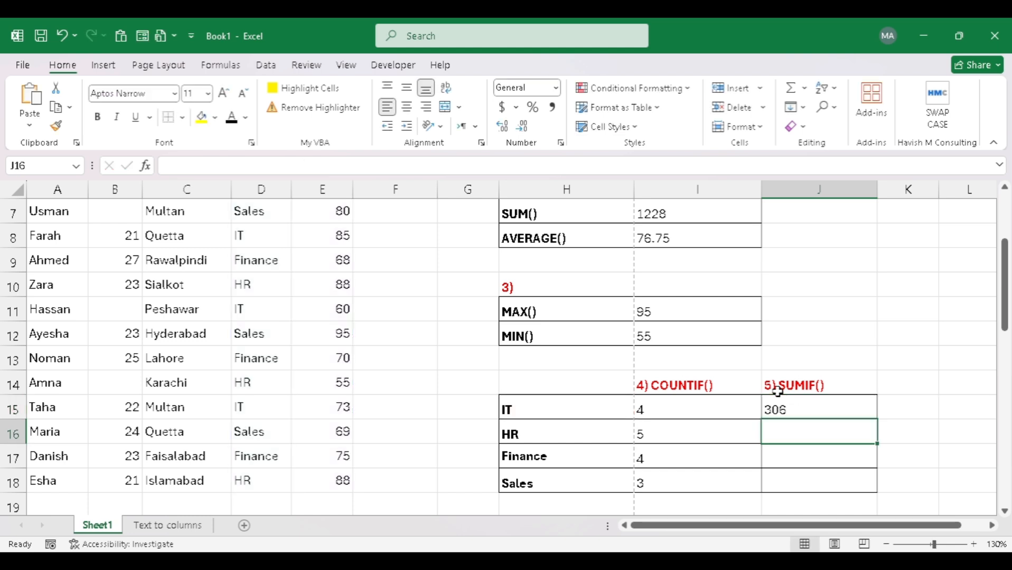
Step: Fill the SUMIF formula from J15 down through J18 for the remaining departments
click(863, 408)
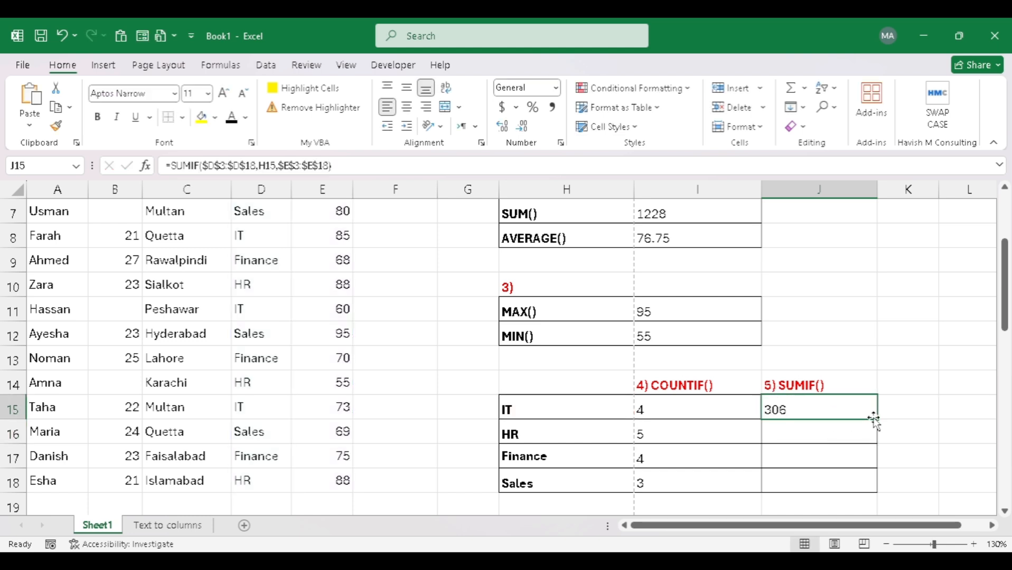
double_click(878, 420)
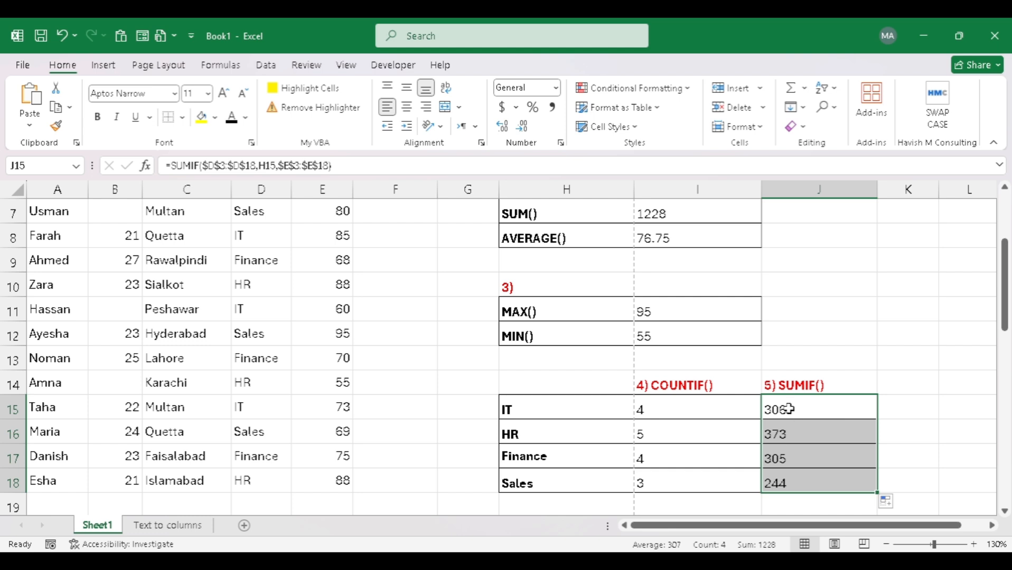
Step: Review the COUNTIF and SUMIF cells against the department labels in rows 15 to 18
click(625, 412)
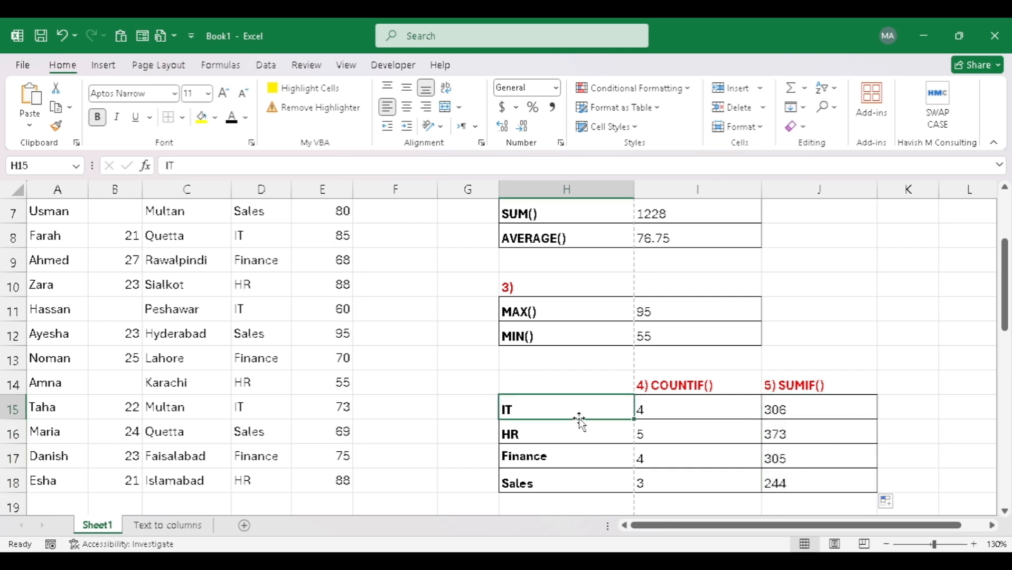
click(815, 433)
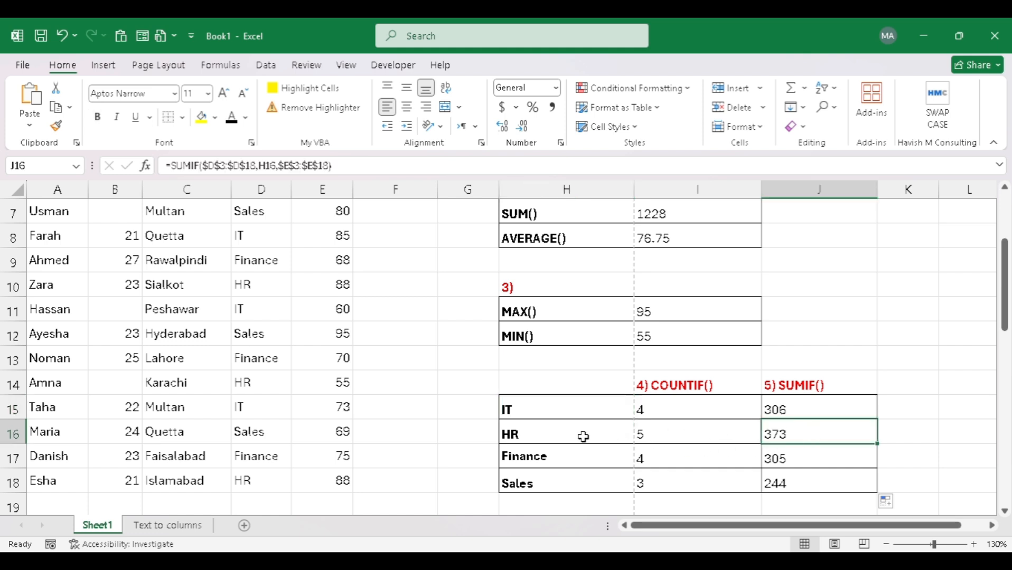
click(660, 434)
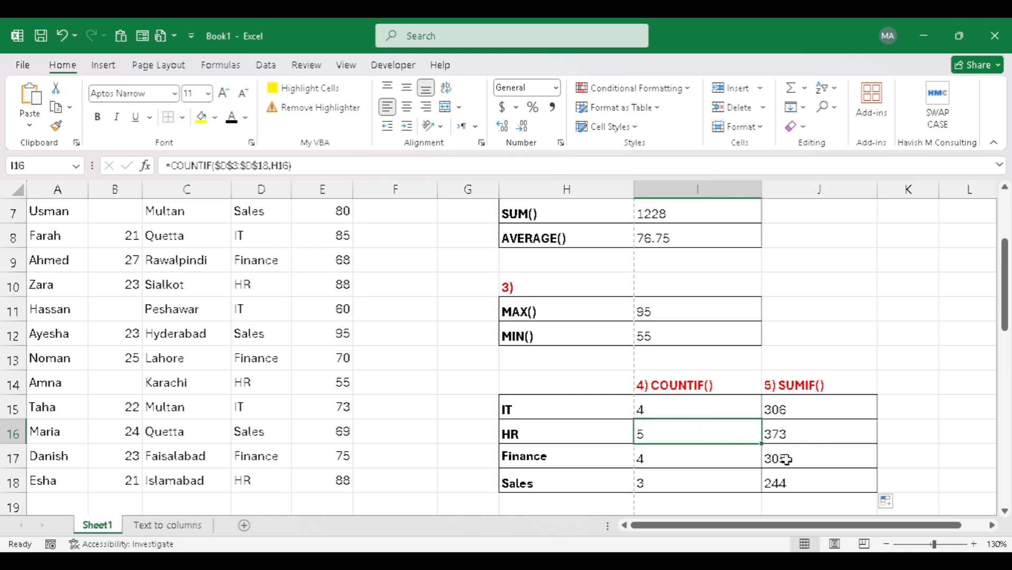
click(612, 464)
click(592, 477)
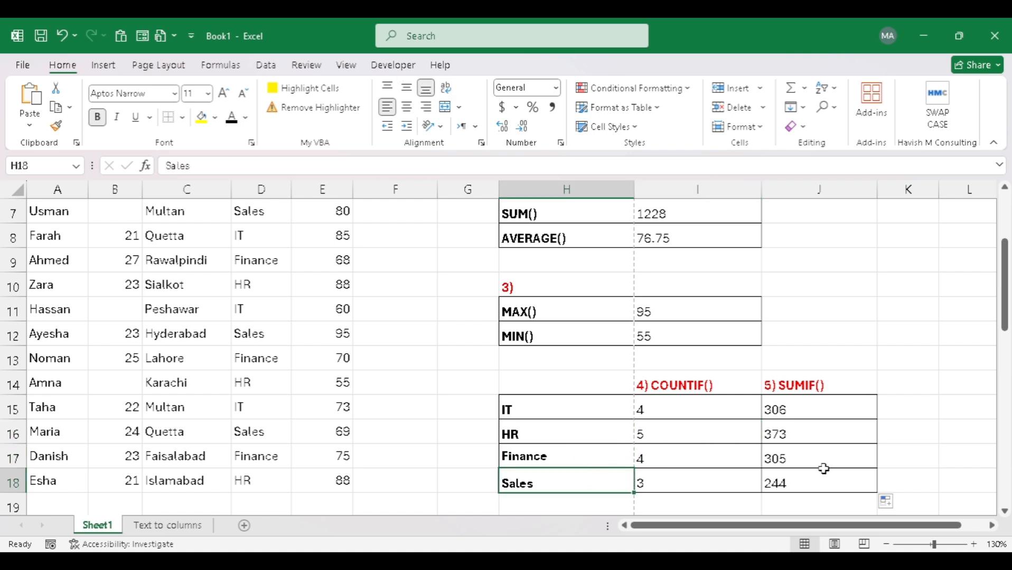
click(819, 495)
click(818, 484)
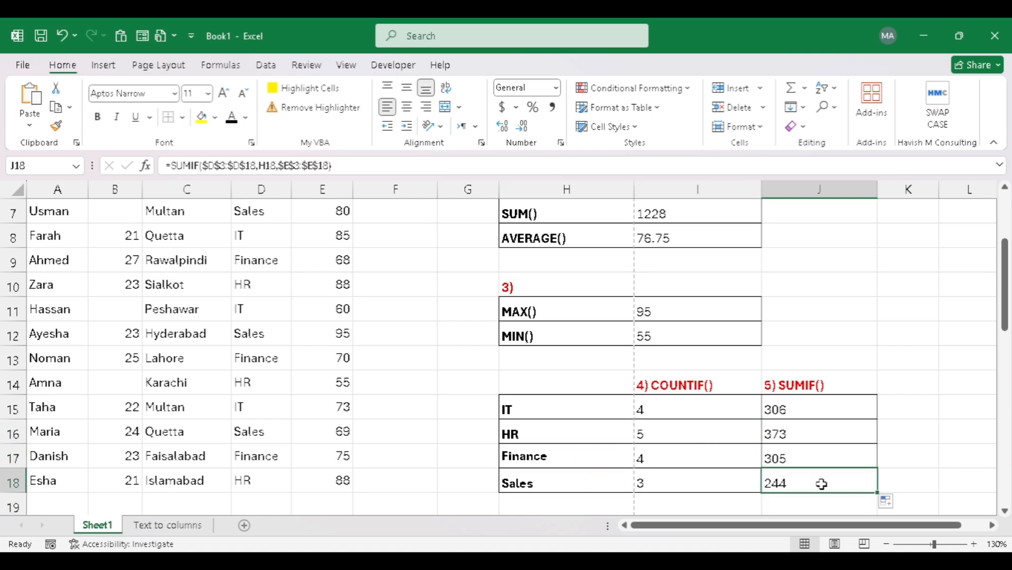
click(541, 490)
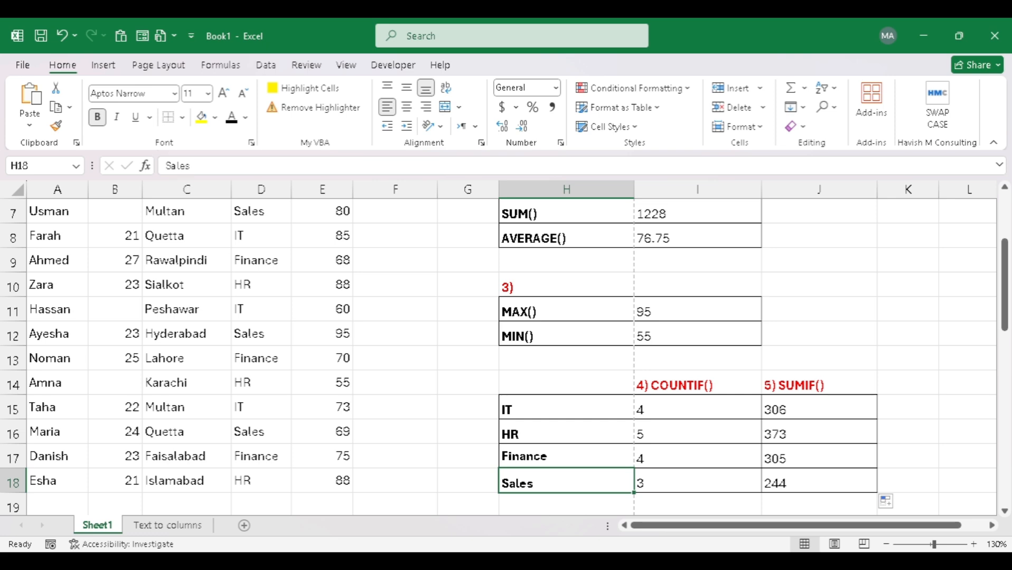
Step: Begin a CONCATENATE formula in H21, the cell beneath the CONCATENATE() heading
scroll(506, 357, down, 2)
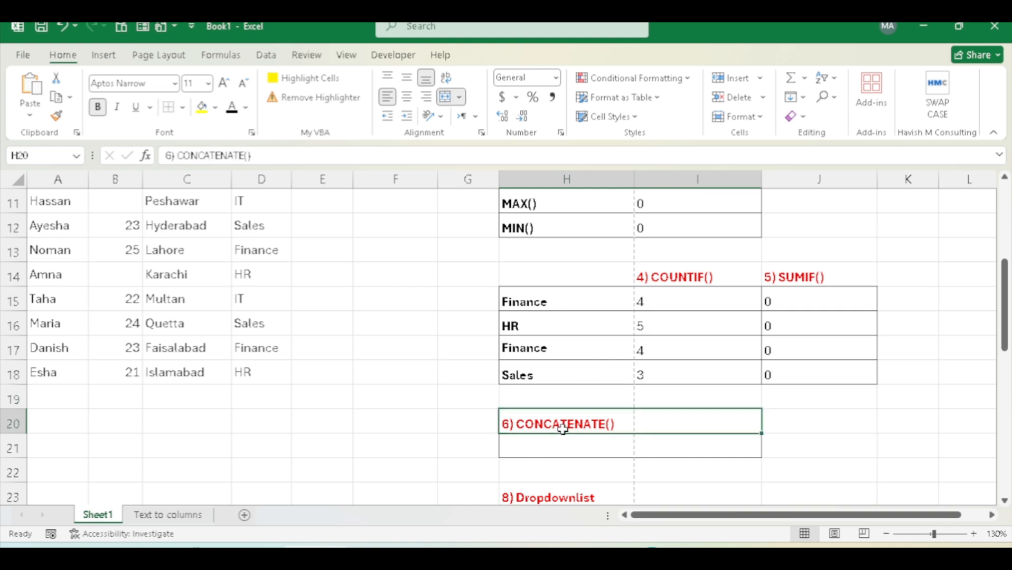
click(561, 427)
drag(1006, 295, 1006, 288)
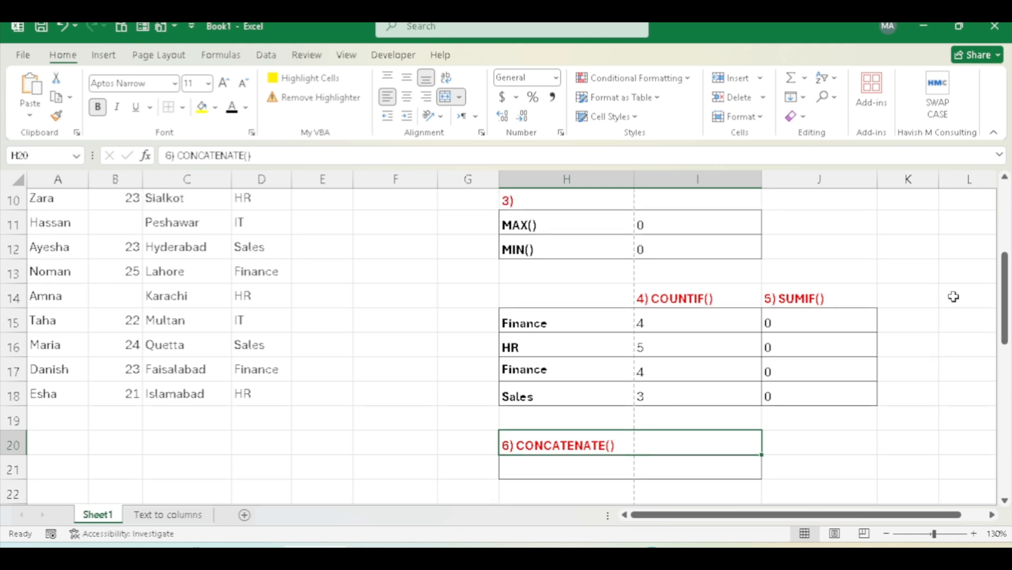
click(570, 466)
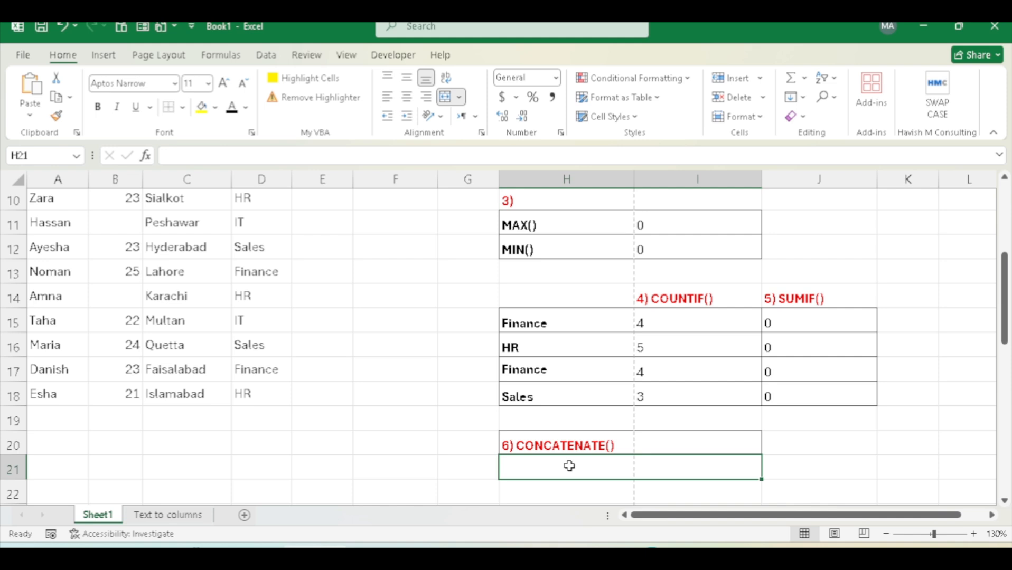
text(=on)
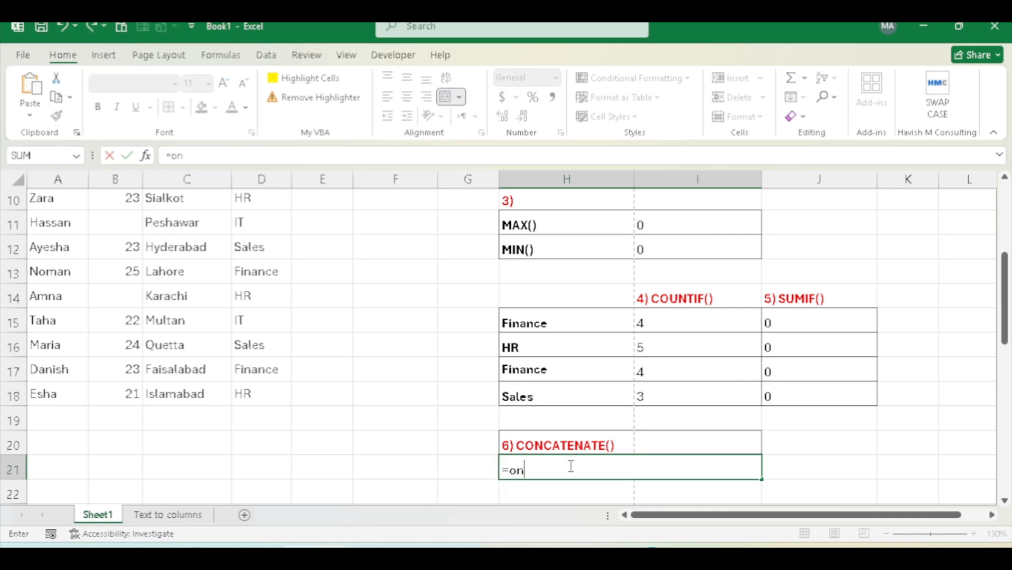
key(BackSpace)
key(BackSpace)
text(conca)
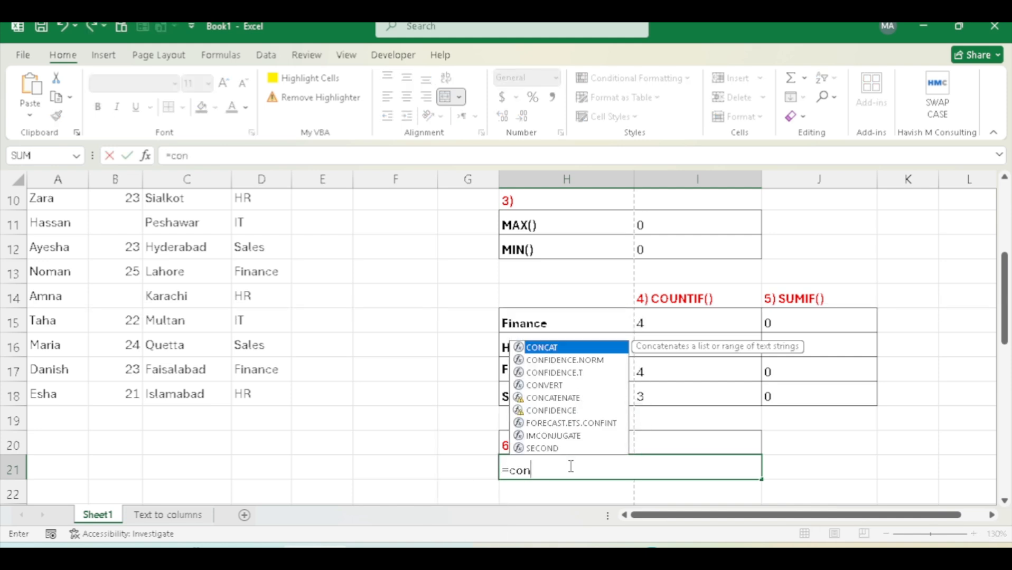
key(Down)
key(Tab)
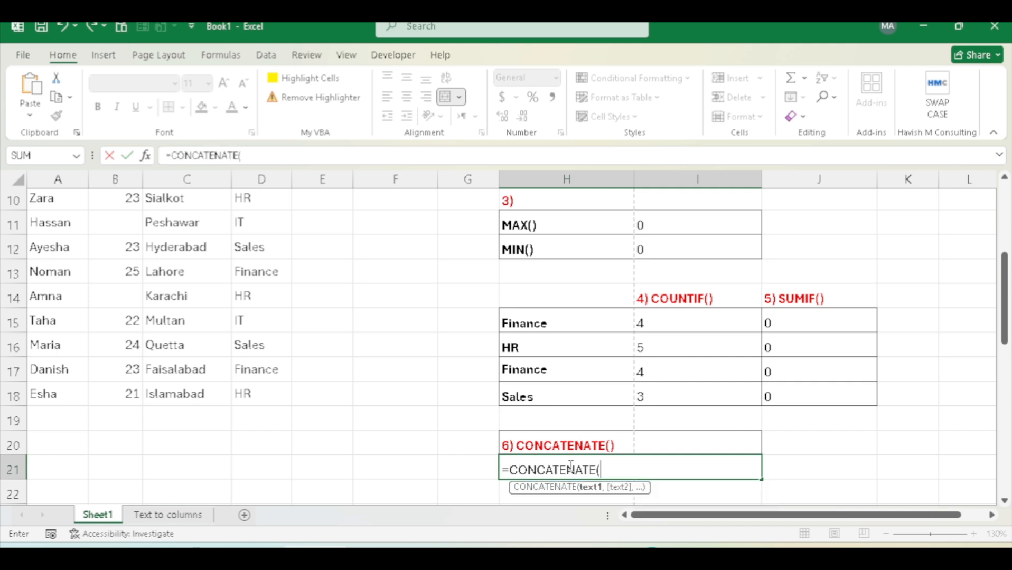
Step: Reference the first Name entry, A3, as the first text of the CONCATENATE formula
key(ctrl+Left)
key(ctrl+Up)
key(ctrl+Up)
key(Down)
key(ctrl+Left)
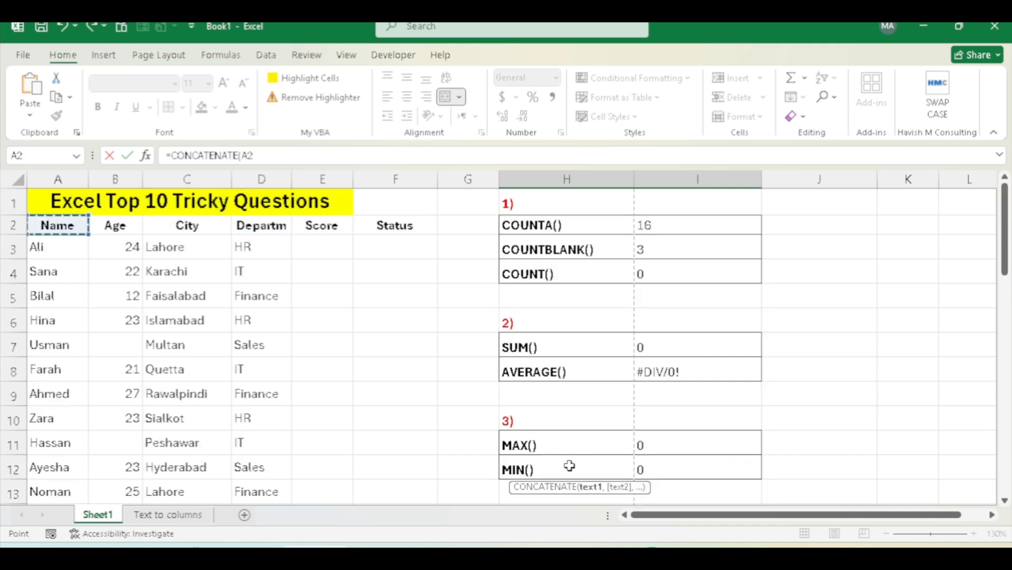
key(Down)
text(,)
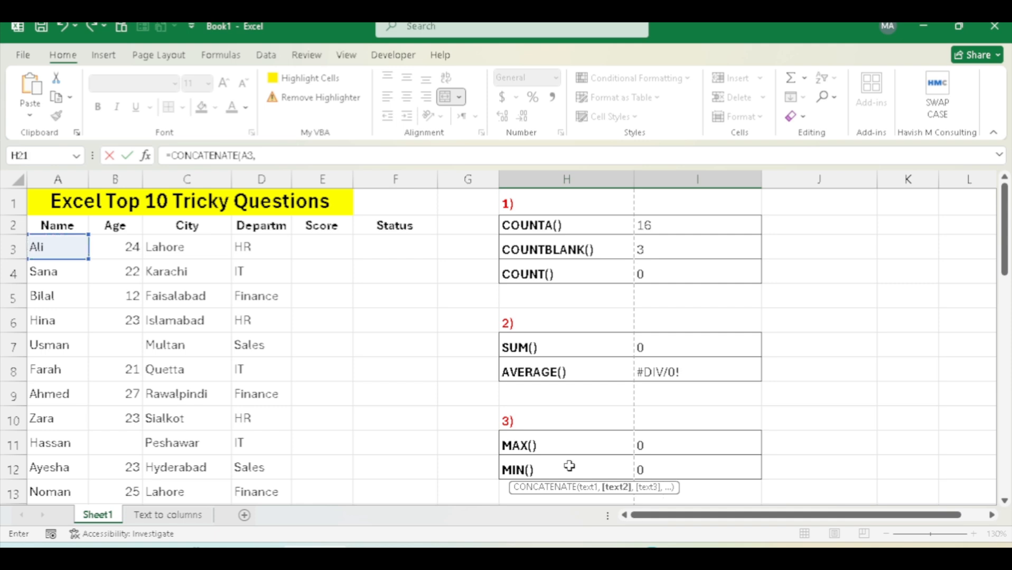
Step: Add the first Department entry, D3, as the second text and complete the H21 formula
key(Right)
key(Right)
key(Left)
key(Up)
key(Up)
key(Left)
key(Left)
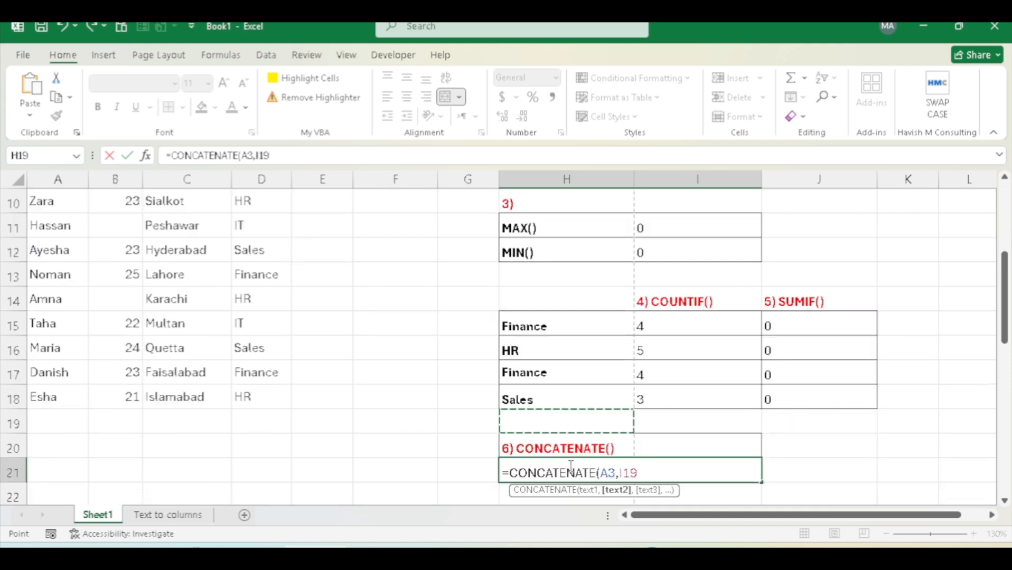
key(Up)
key(Up)
key(Left)
key(ctrl+Up)
key(ctrl+Left)
key(Down)
key(Down)
key(Down)
key(Right)
key(Right)
key(Up)
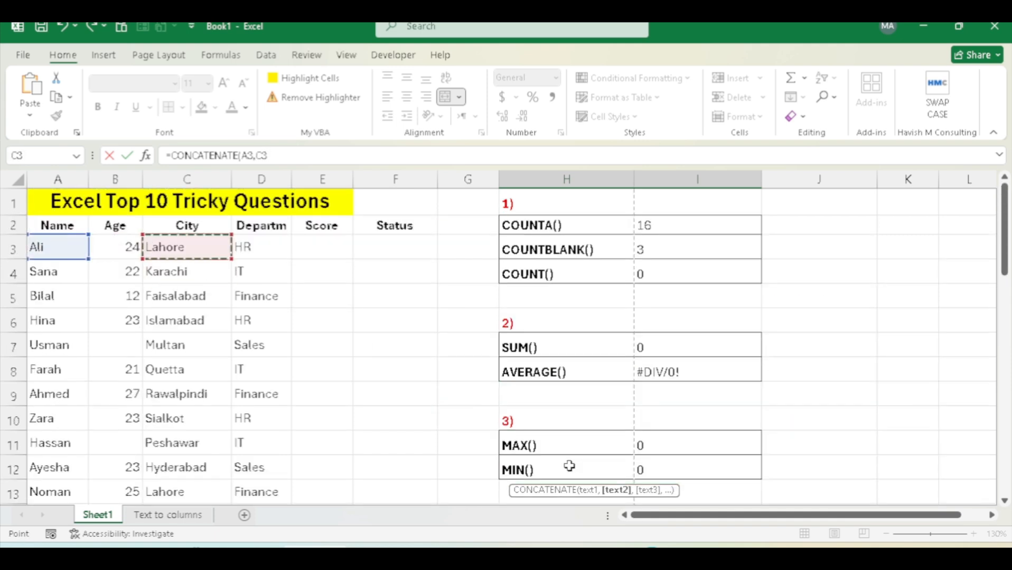
key(Right)
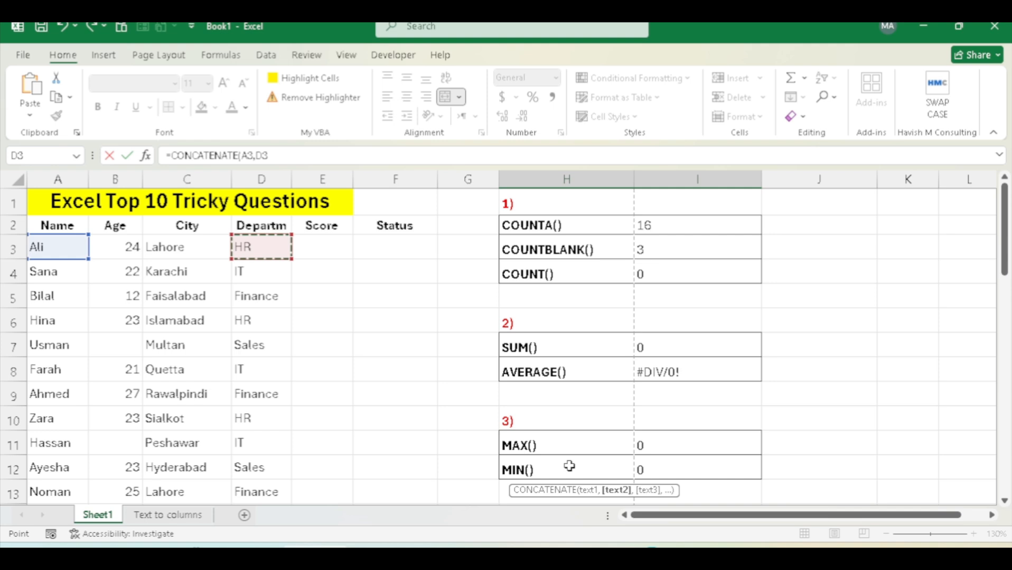
key(Return)
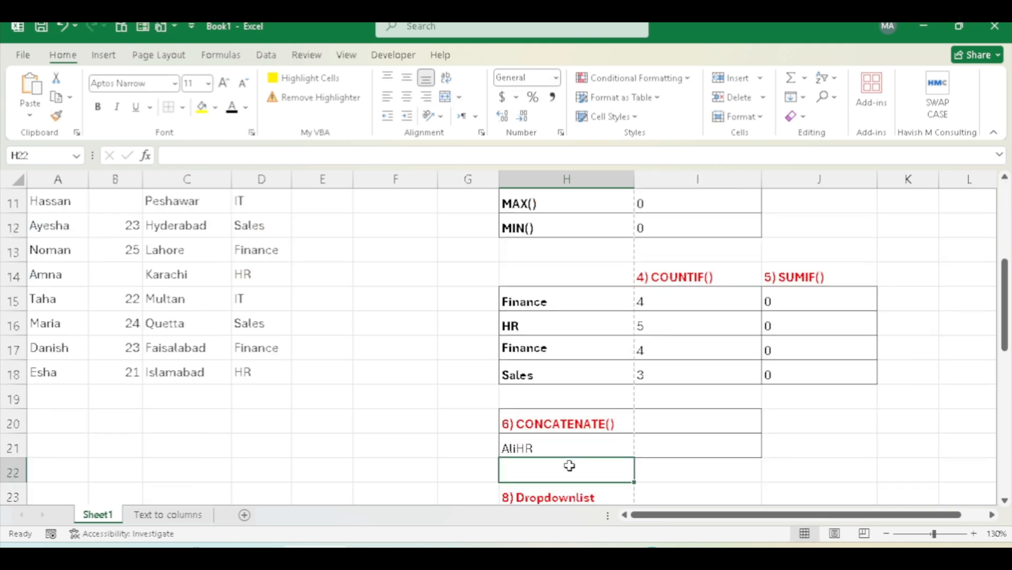
Step: Edit the H21 formula to insert a space, " ", as a separate text between A3 and D3
key(Up)
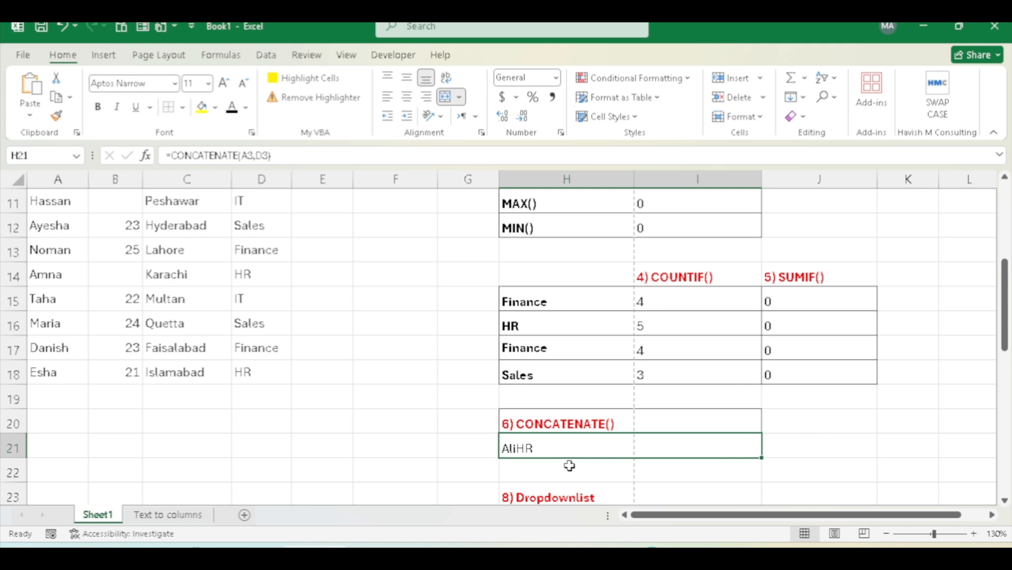
key(F2)
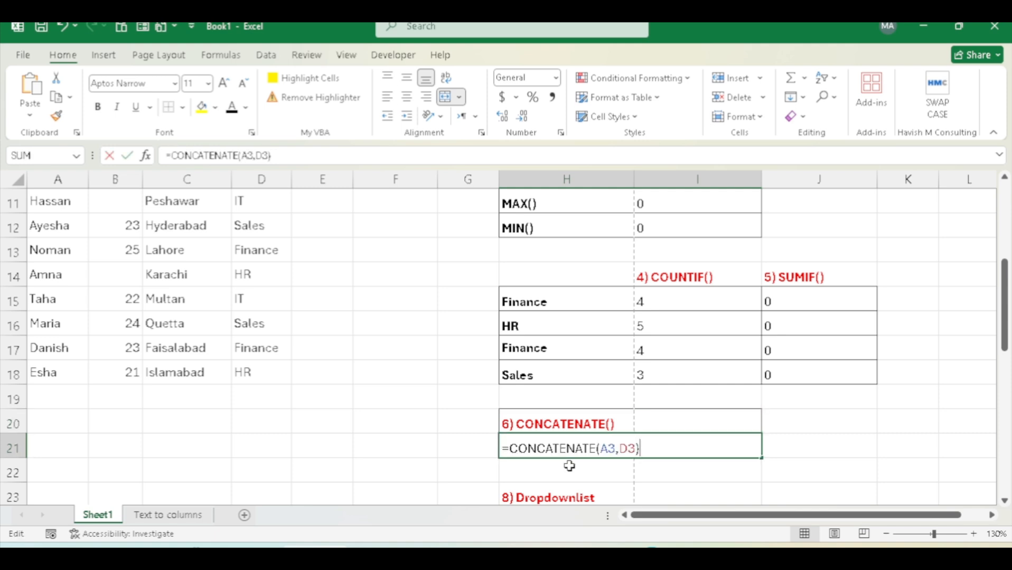
key(Left)
key(Left)
key(Left)
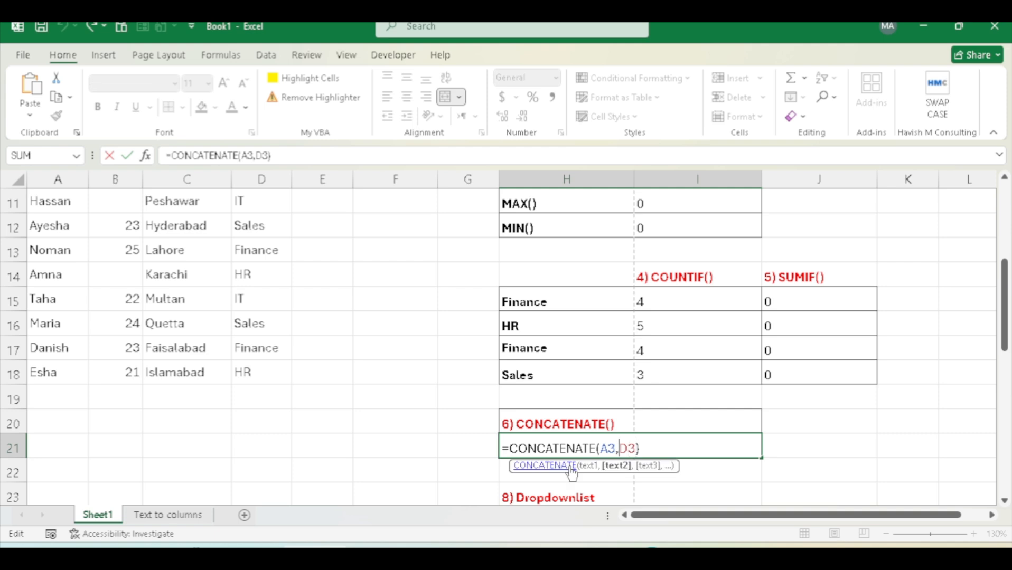
text(" ",)
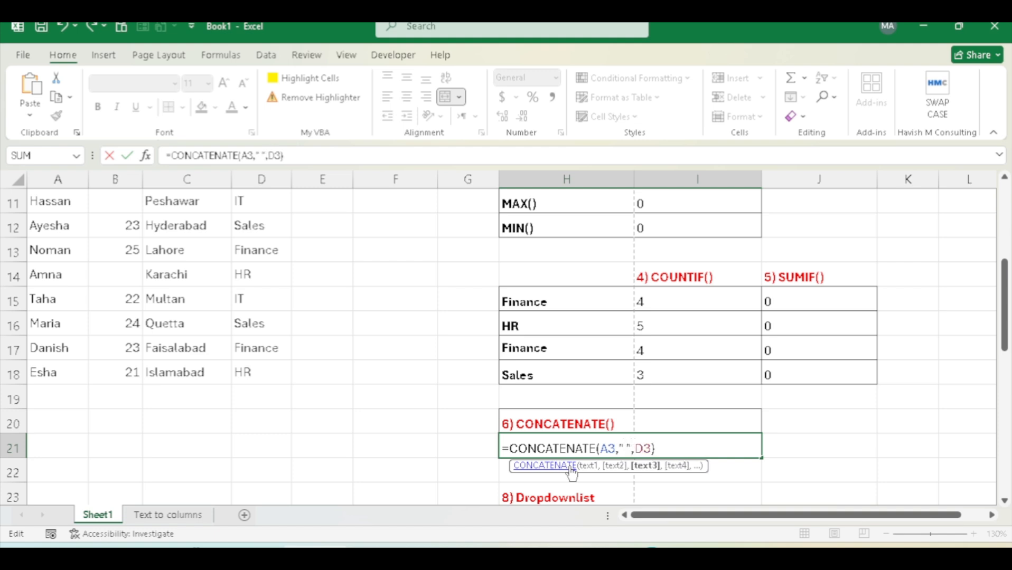
key(Return)
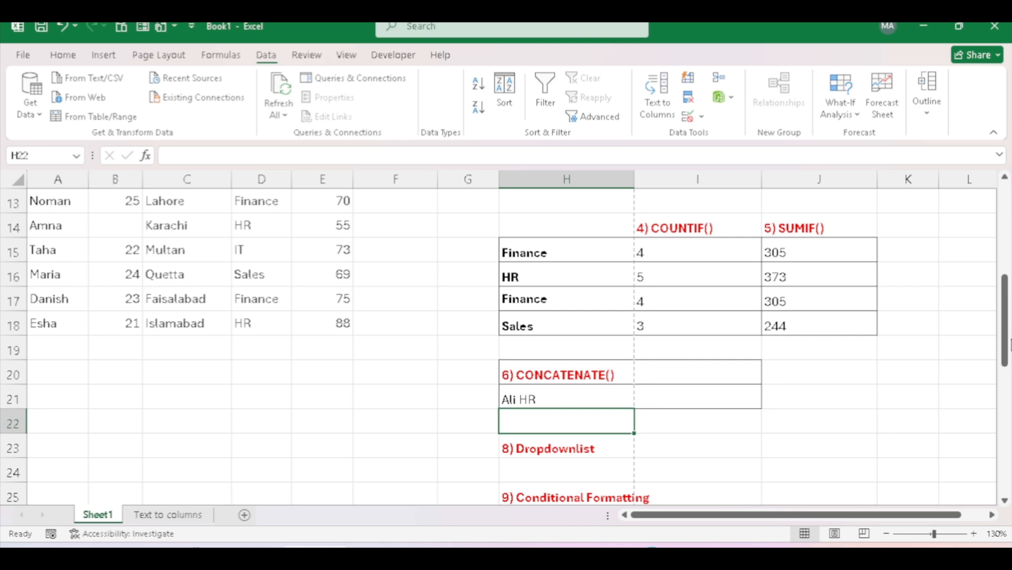
Step: Open data validation for department cell H15 and allow only List values
scroll(1009, 346, down, 1)
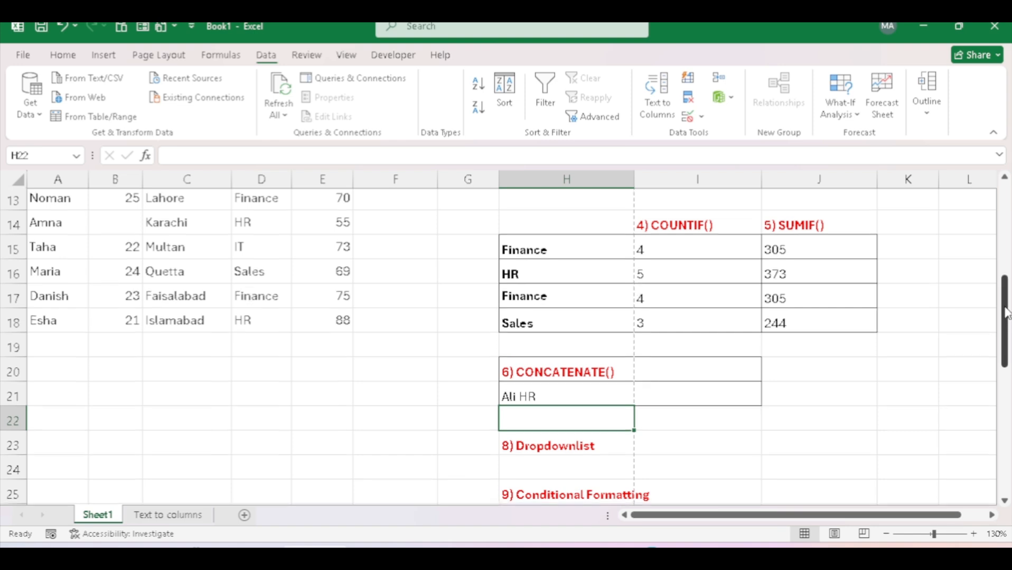
drag(1007, 311, 1009, 262)
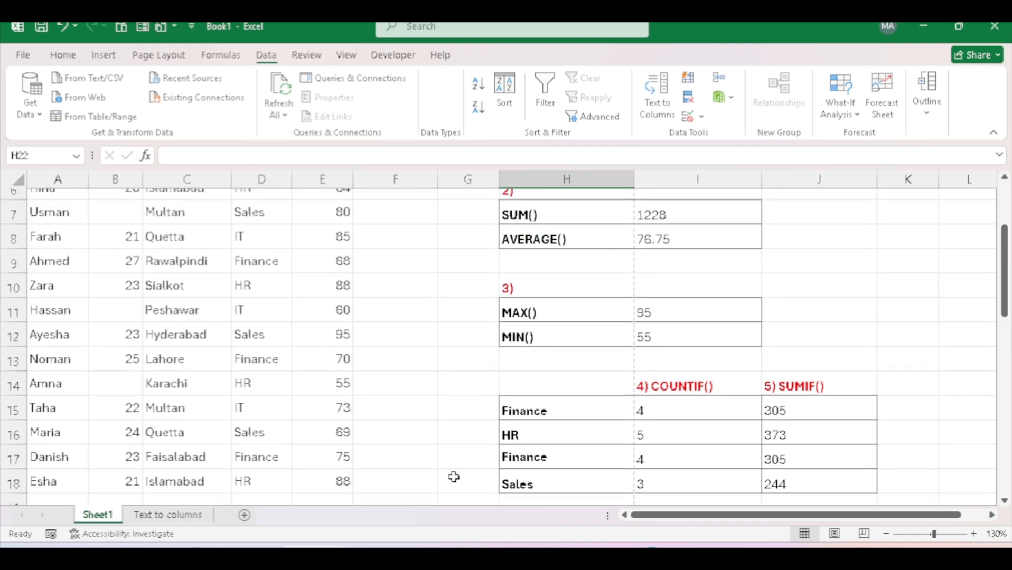
click(581, 408)
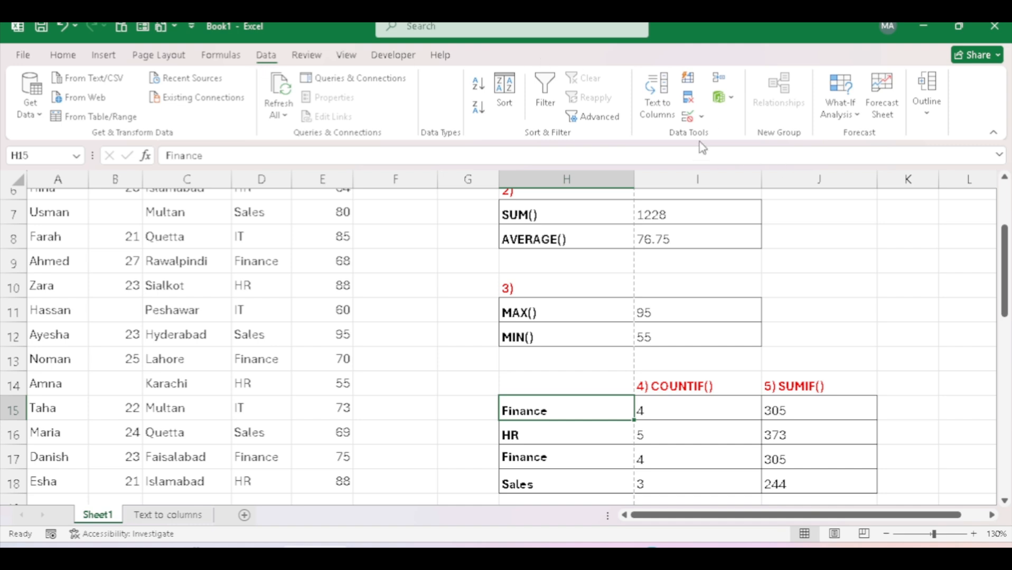
click(686, 118)
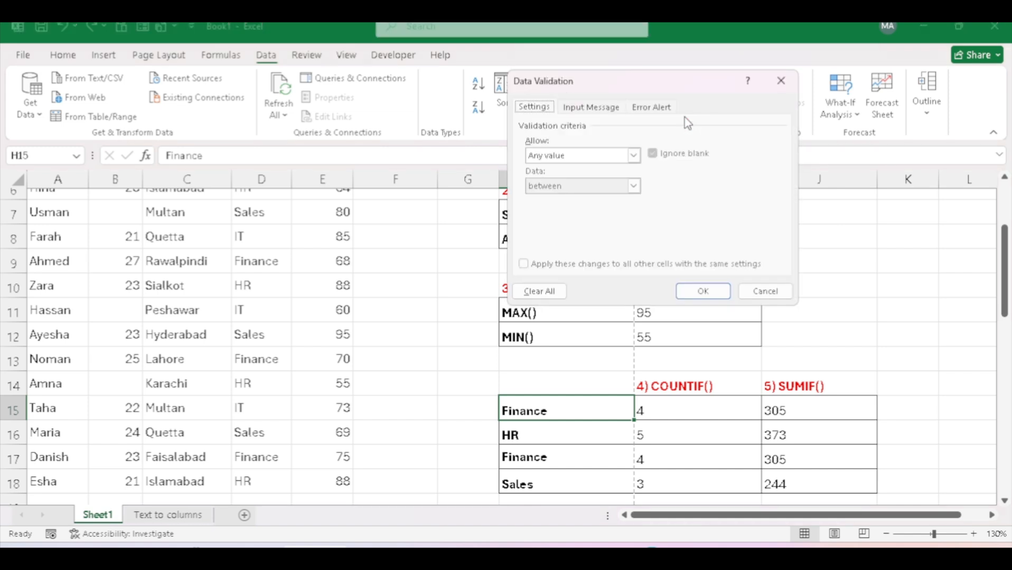
click(627, 156)
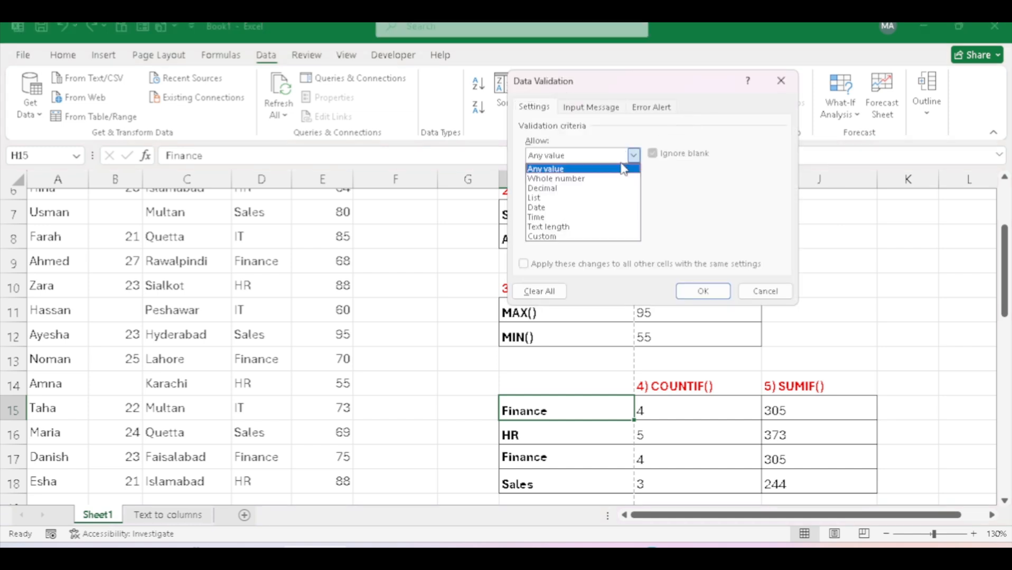
click(558, 199)
click(549, 217)
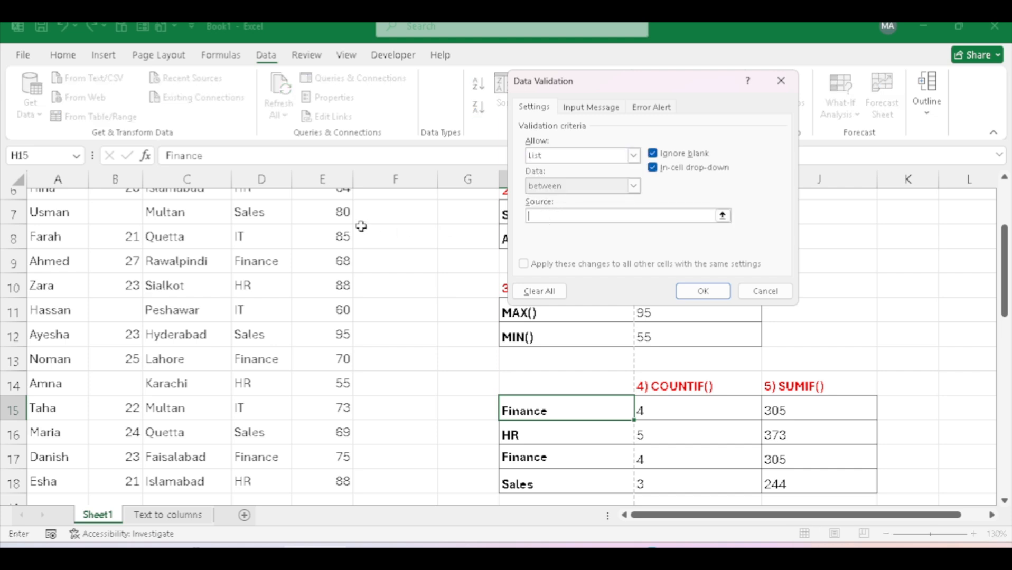
Step: Use the Department entries =$D$3:$D$18 as the list source for H15 and apply the validation
click(270, 244)
key(BackSpace)
text(2)
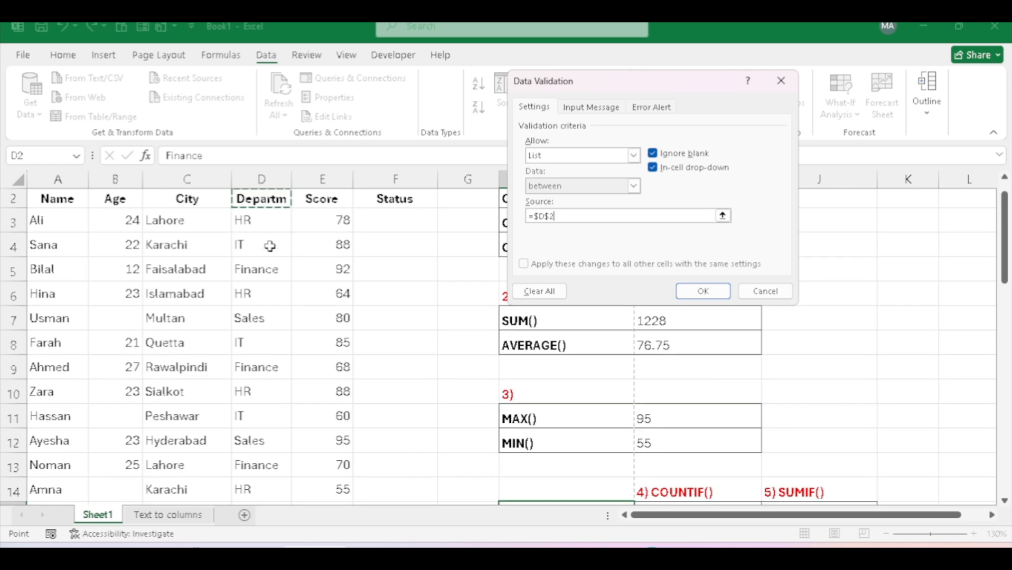
key(Down)
key(ctrl+shift+Down)
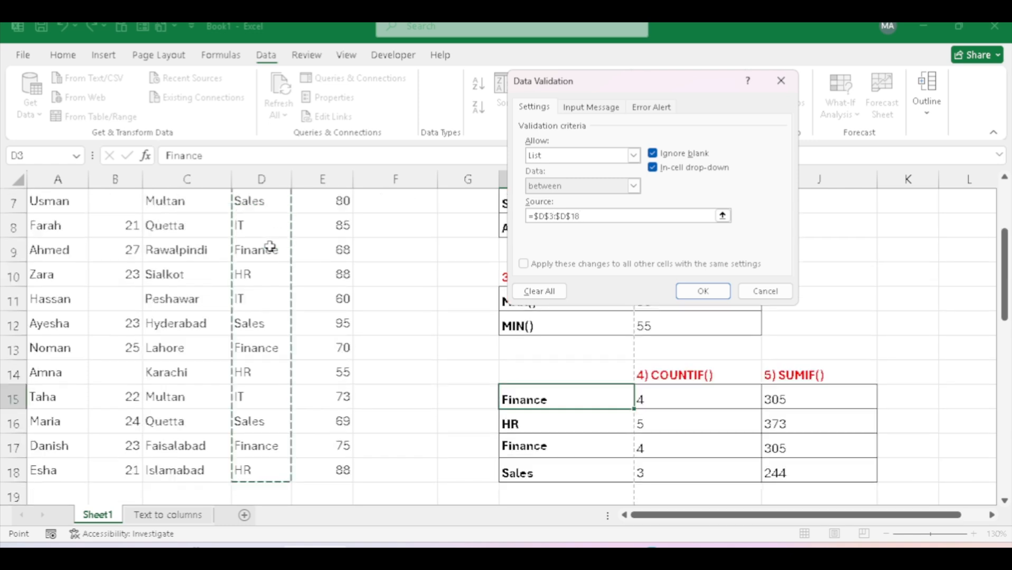
click(704, 294)
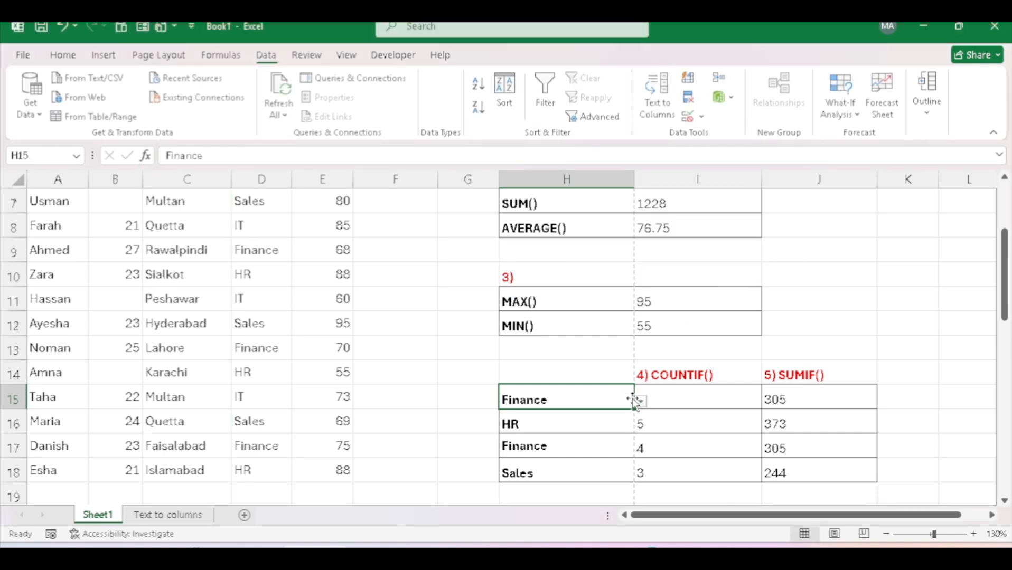
Step: Try the H15 dropdown with IT, Finance and Sales, and check the SUMIF and COUNTIF cells in row 15
click(640, 403)
click(581, 429)
click(640, 403)
click(573, 443)
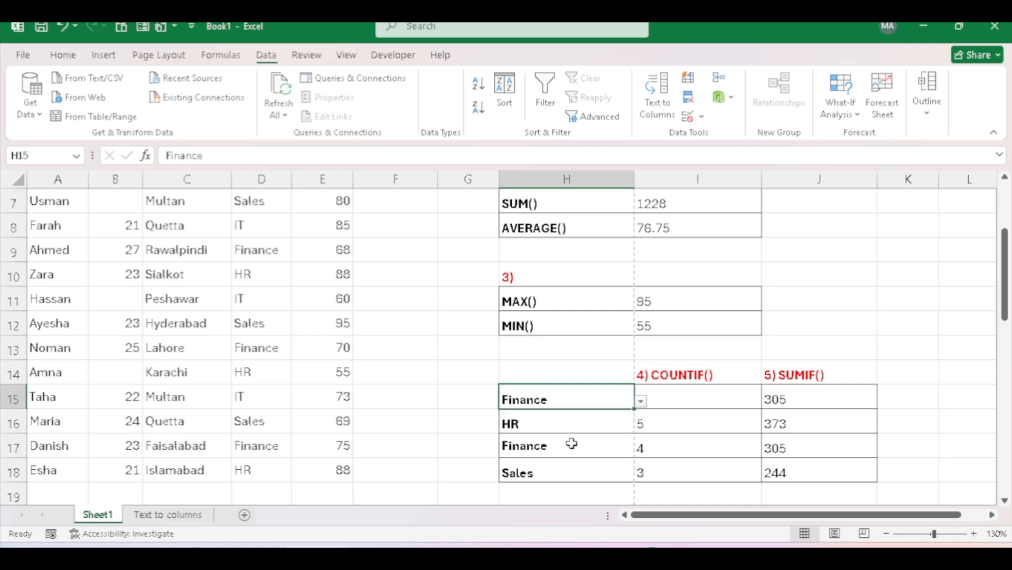
click(641, 402)
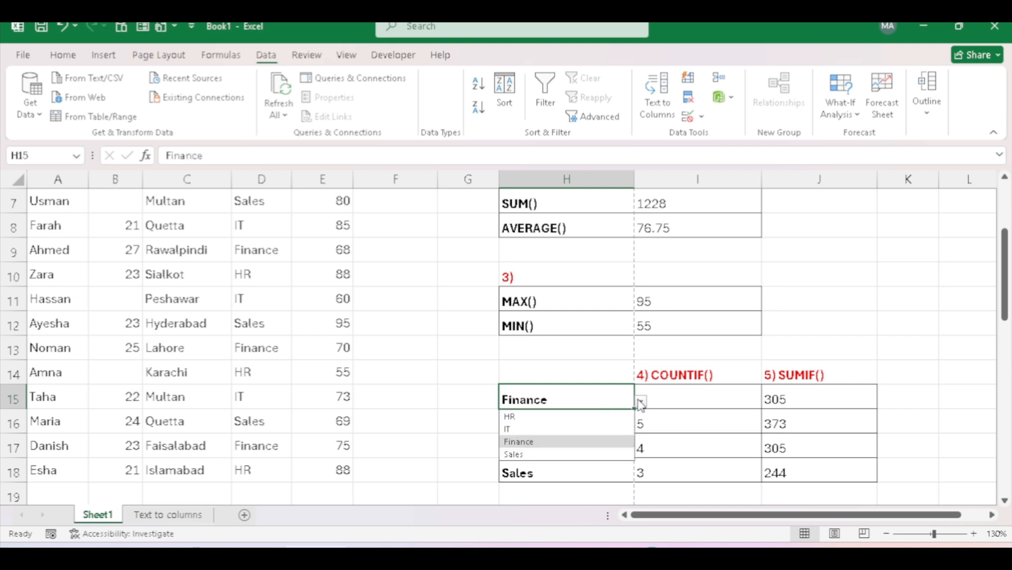
click(536, 455)
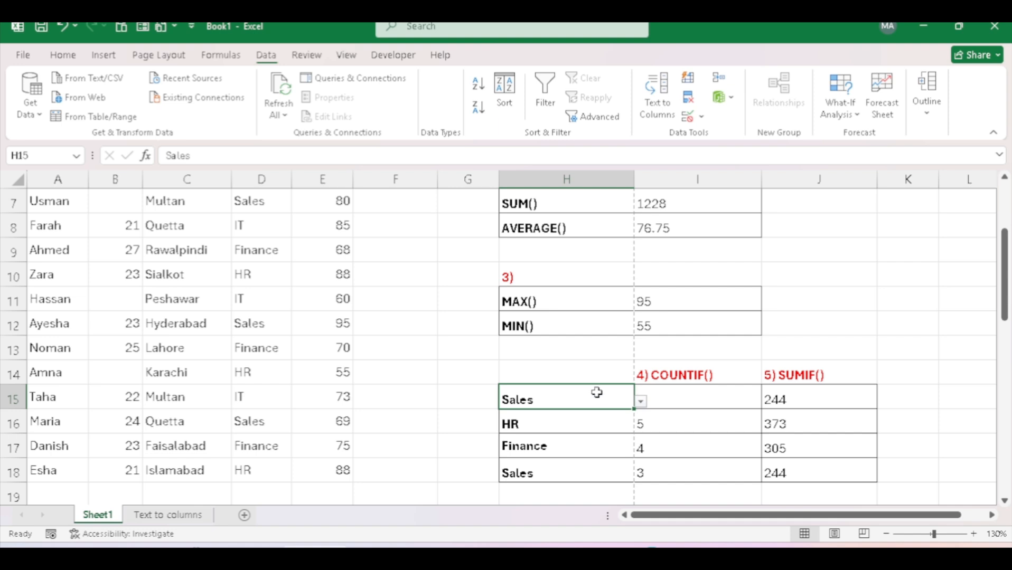
click(808, 400)
click(726, 397)
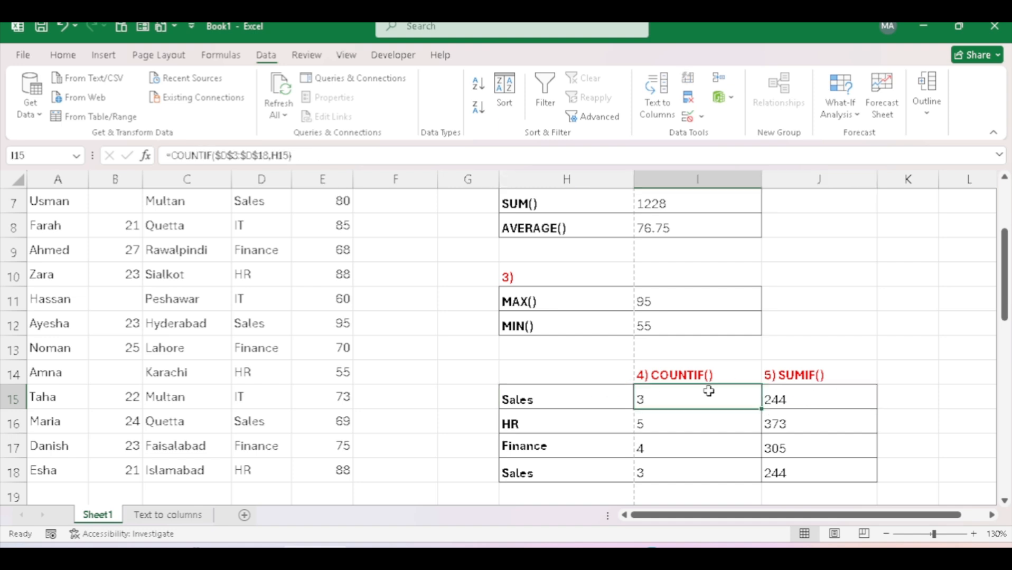
Step: Choose HR from the H15 dropdown and check the COUNTIF cell I15
click(570, 400)
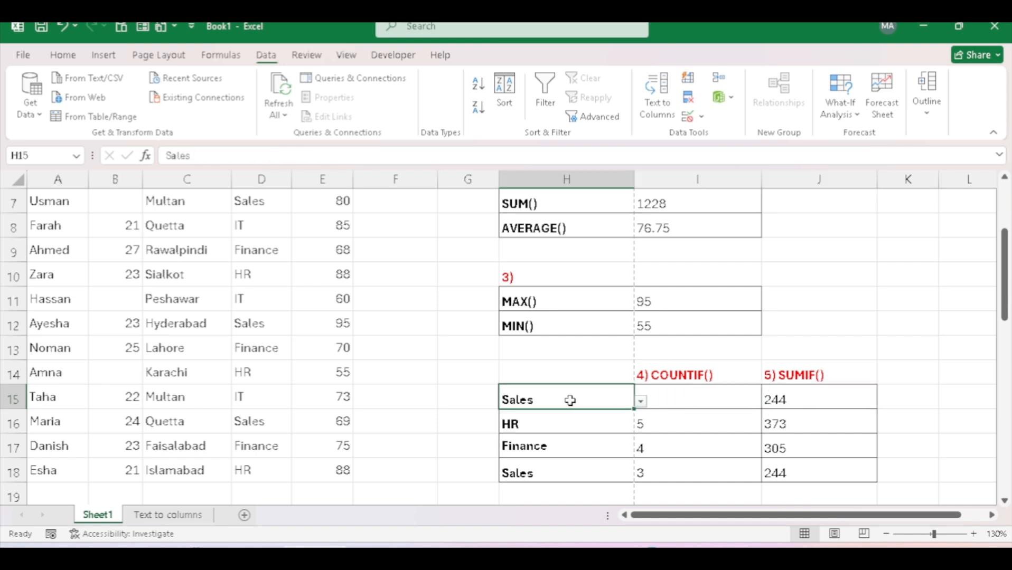
click(640, 403)
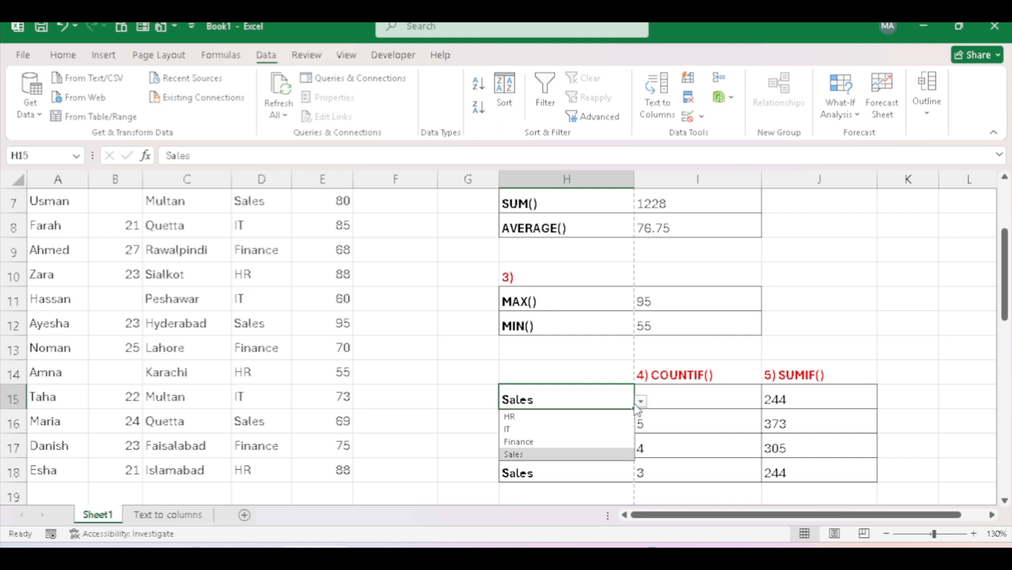
click(590, 417)
click(728, 407)
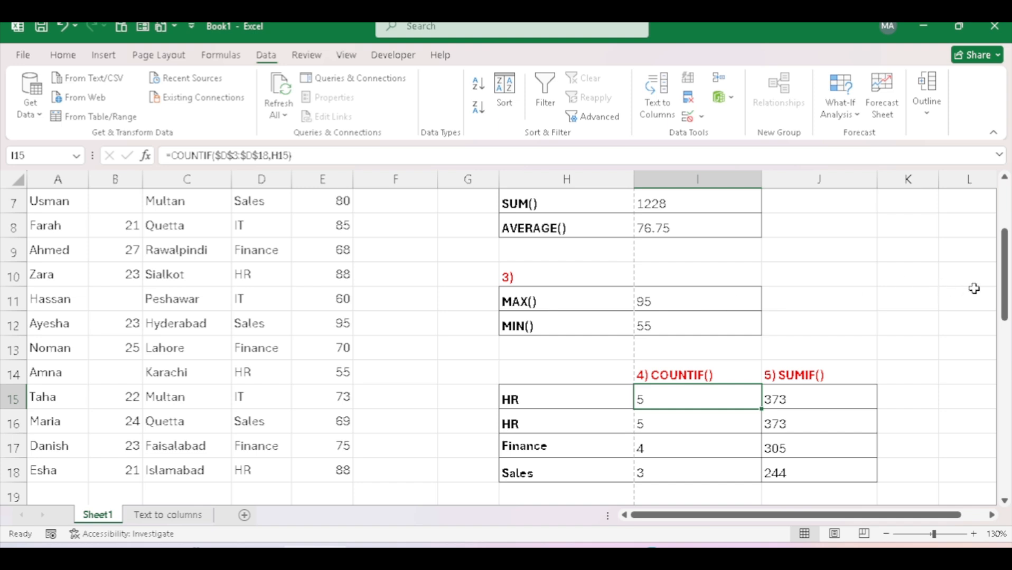
drag(1005, 294, 1008, 376)
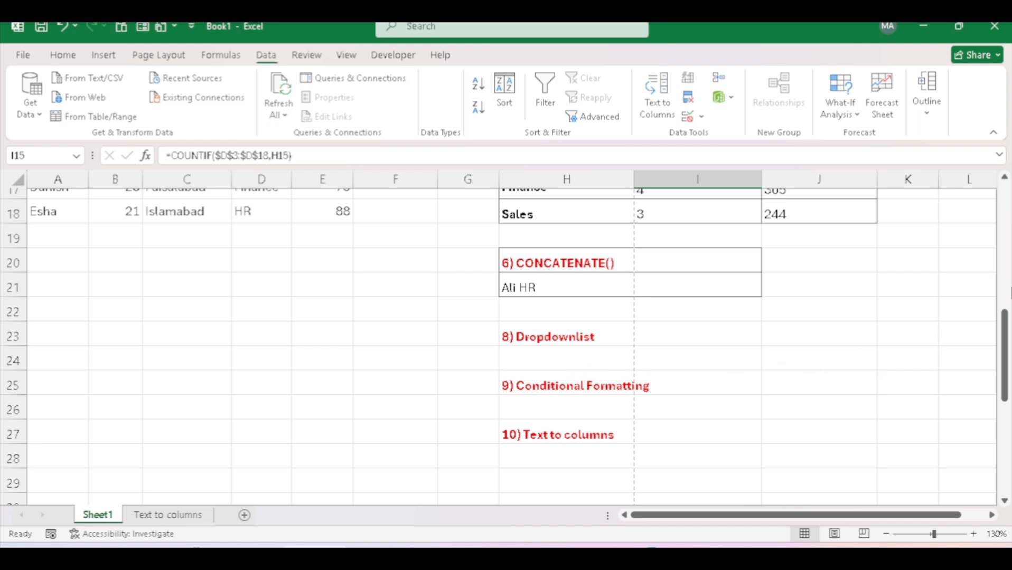
drag(1005, 355, 1005, 230)
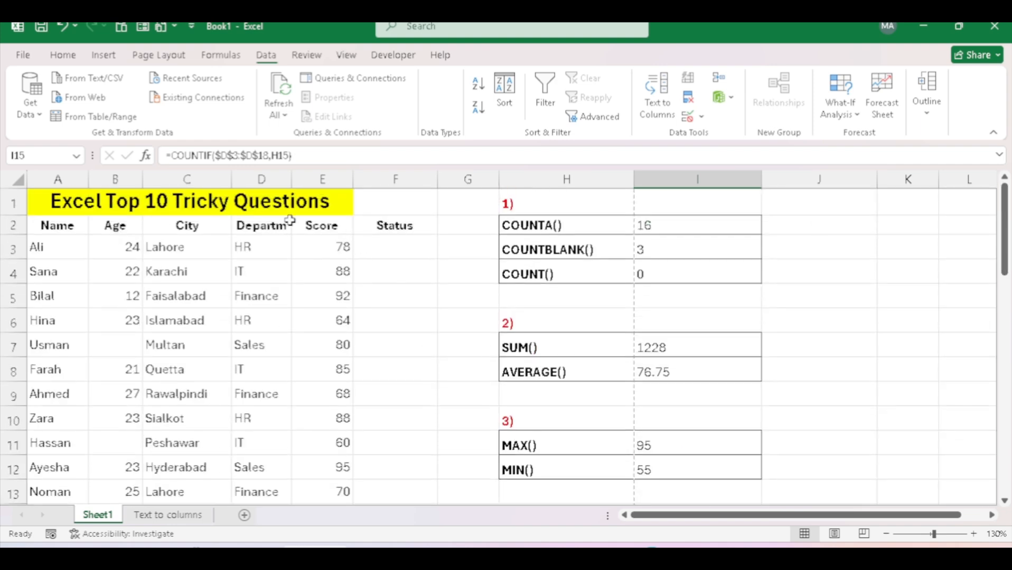
Step: Highlight scores greater than 70 in E3:E18 with Green Fill with Dark Green Text
click(61, 56)
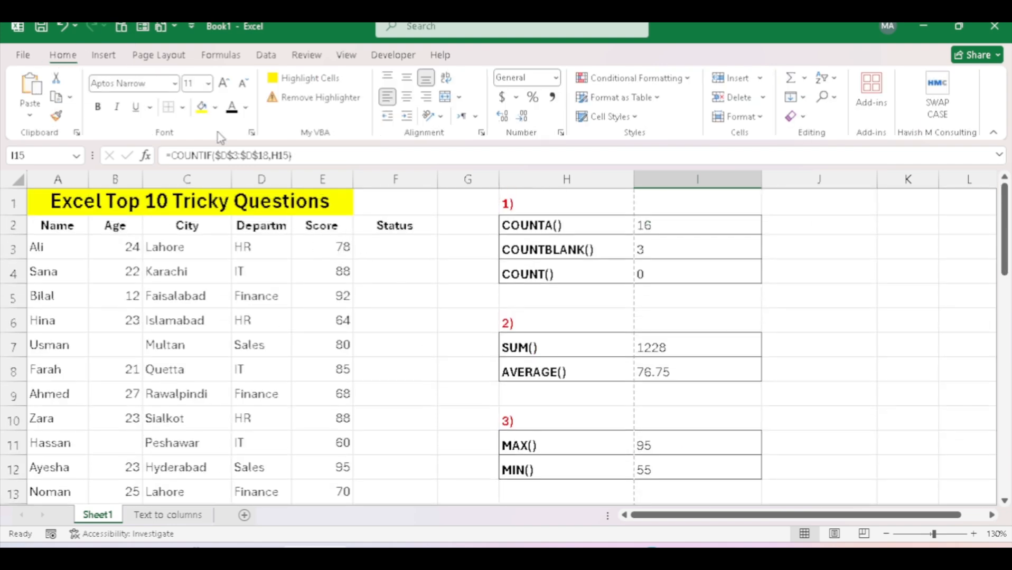
click(334, 253)
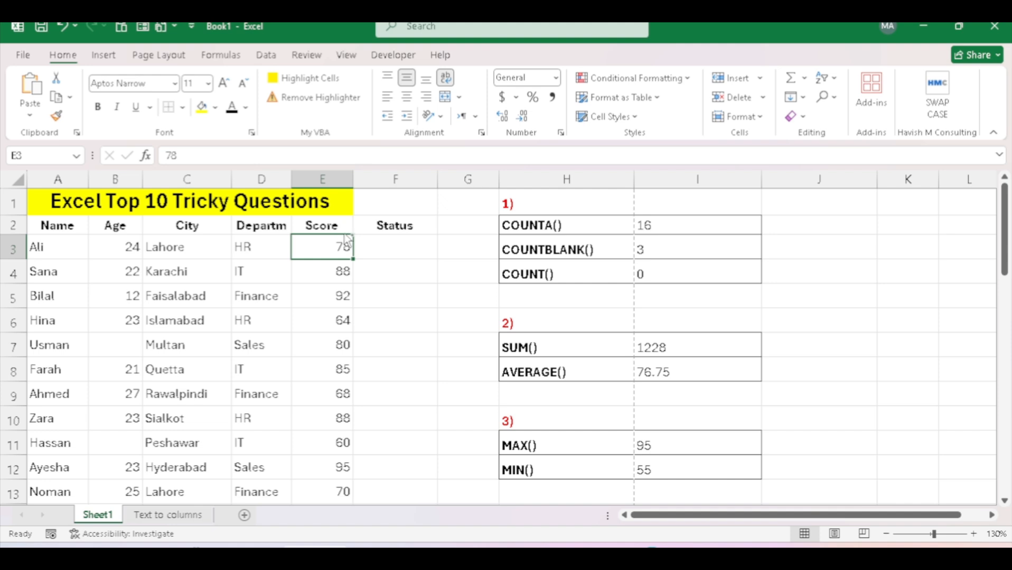
key(ctrl+shift+Down)
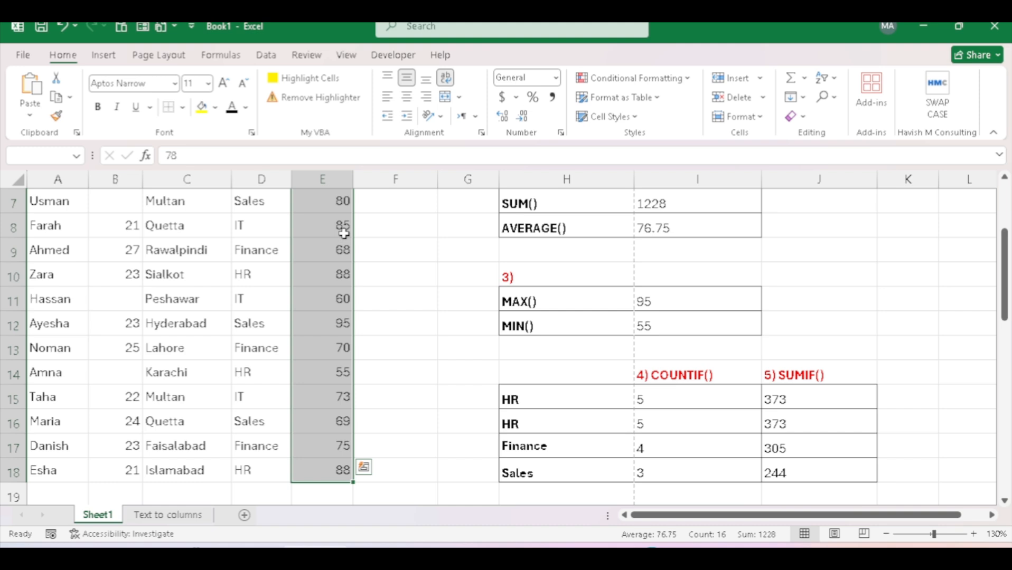
click(643, 80)
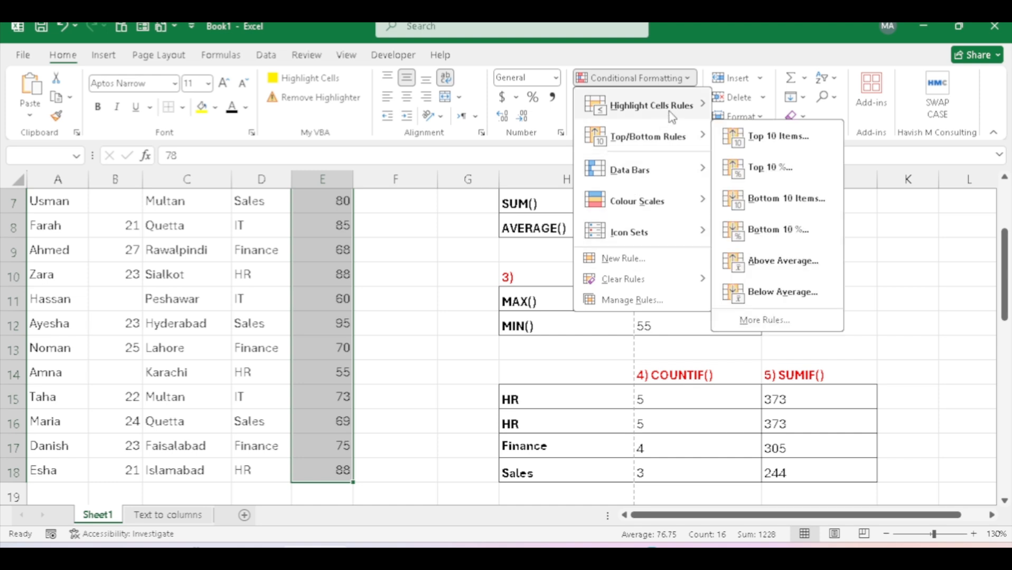
mouse_move(696, 113)
click(771, 105)
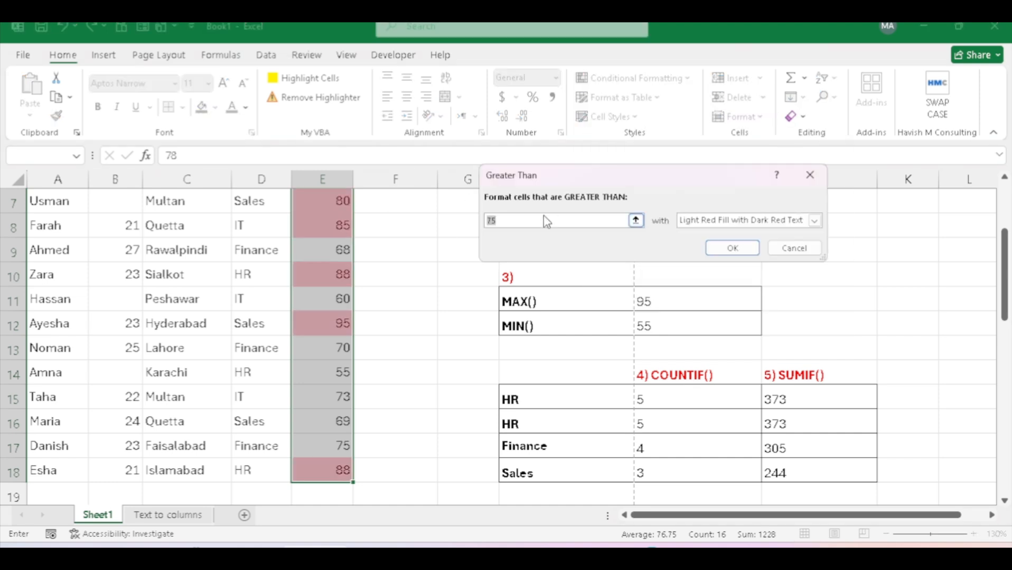
text(70)
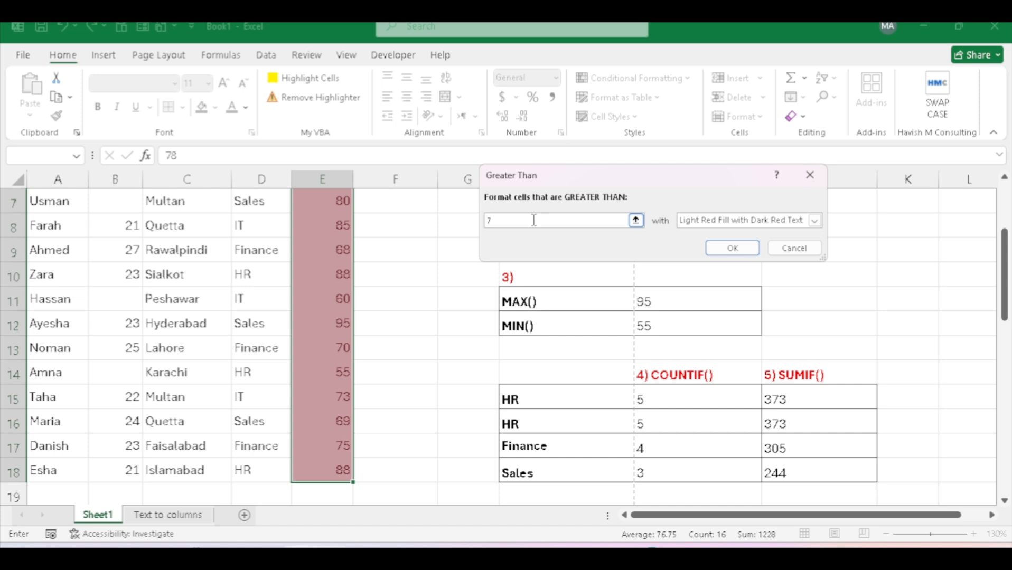
click(737, 220)
click(725, 254)
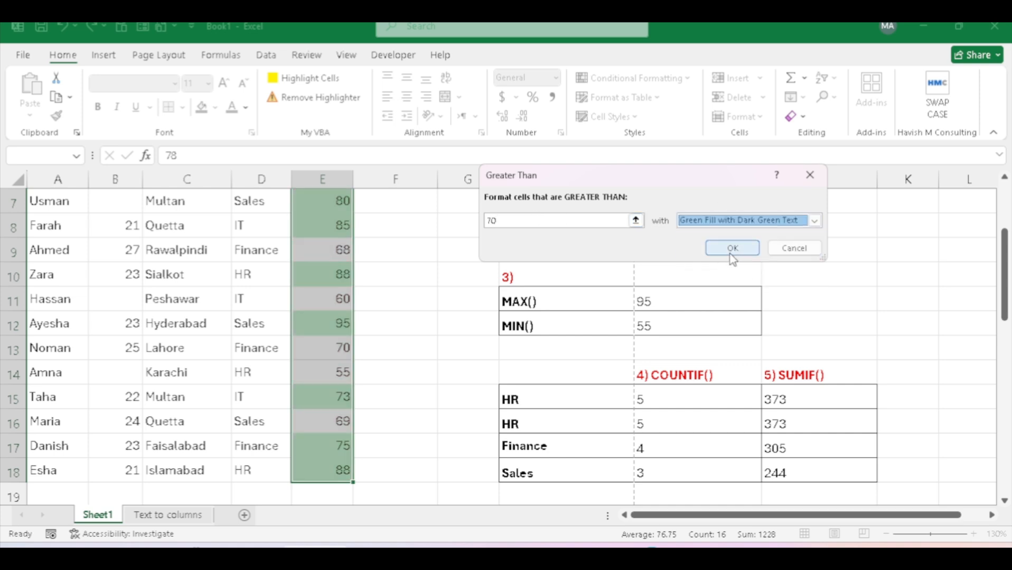
click(735, 251)
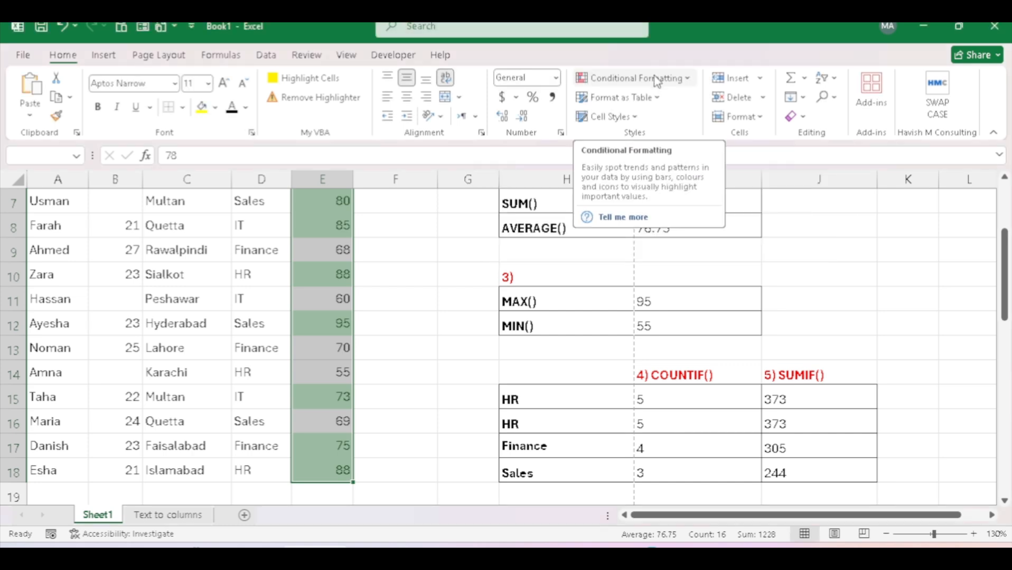
Step: Highlight scores less than 71 in the selected Score cells with Light Red Fill with Dark Red Text
click(657, 79)
mouse_move(652, 105)
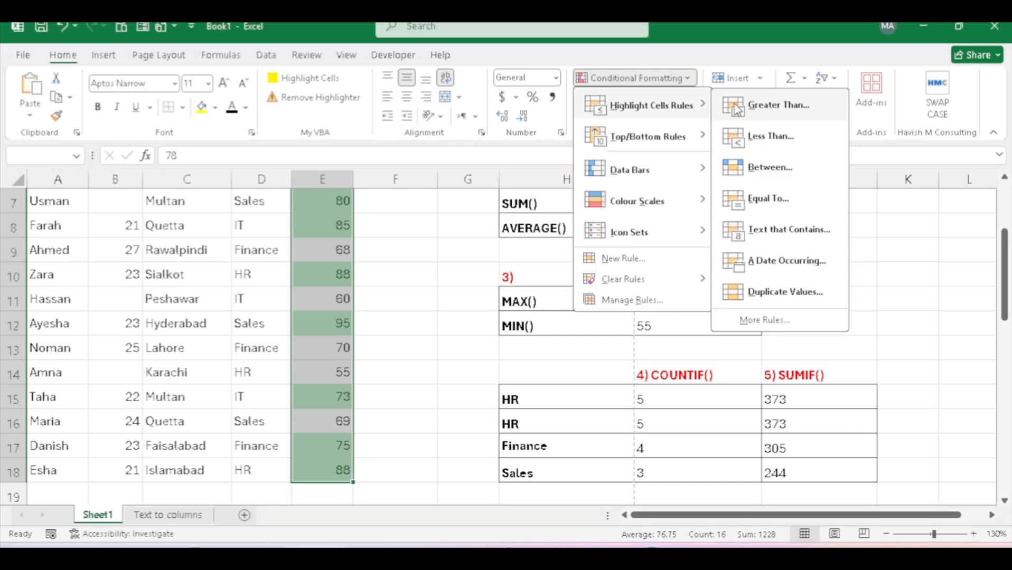
click(755, 135)
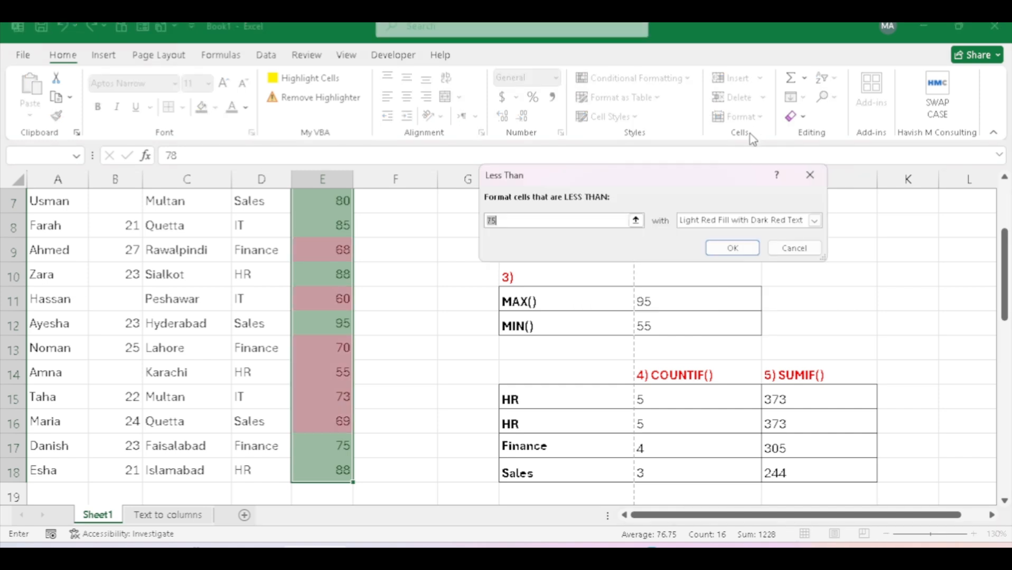
text(71)
click(751, 224)
click(745, 232)
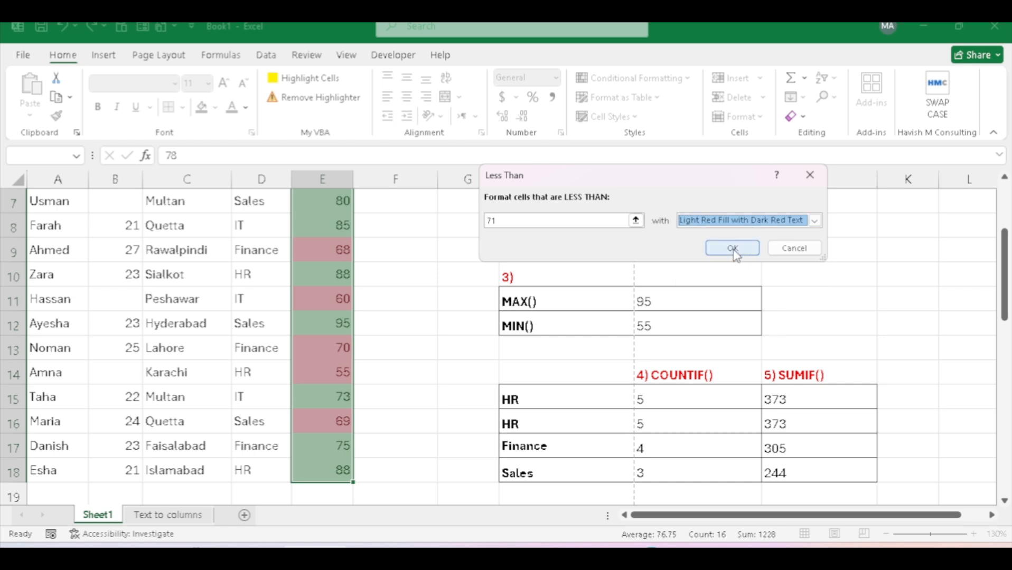
click(738, 247)
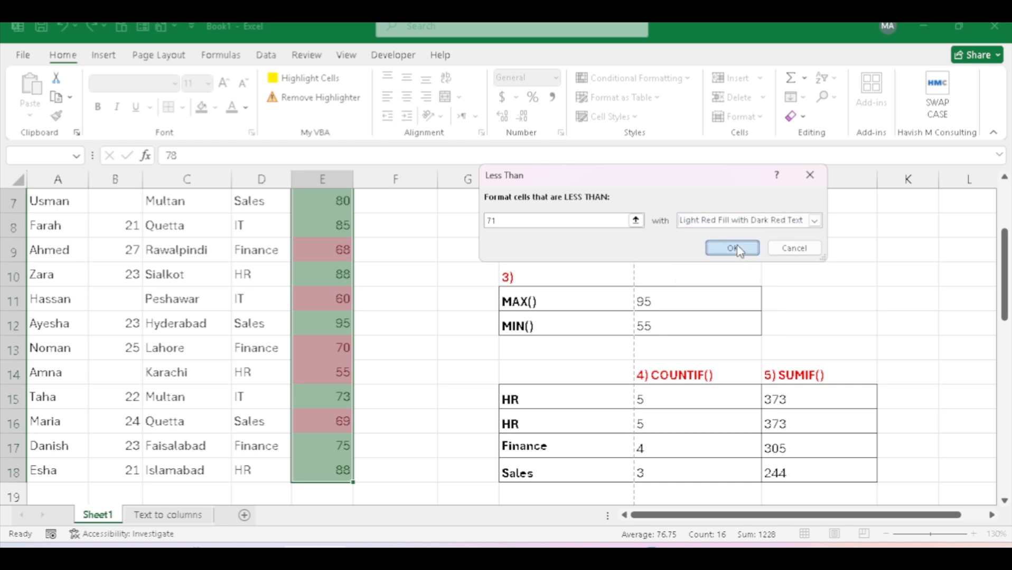
Step: Review the colour-highlighted Score column and go down column H to the Text to columns question in H27
drag(1004, 261, 1007, 180)
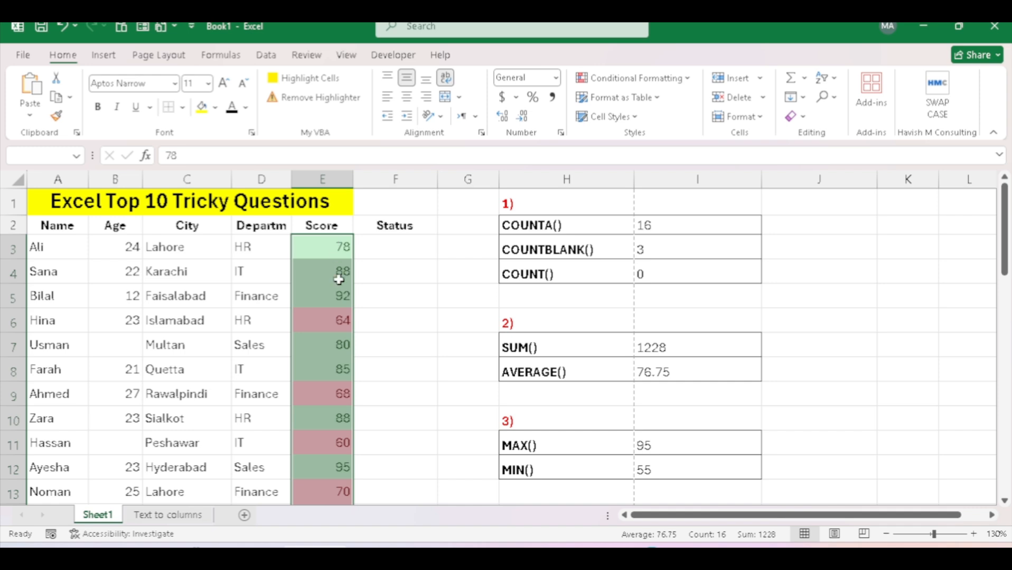
key(Right)
key(Right)
key(Right)
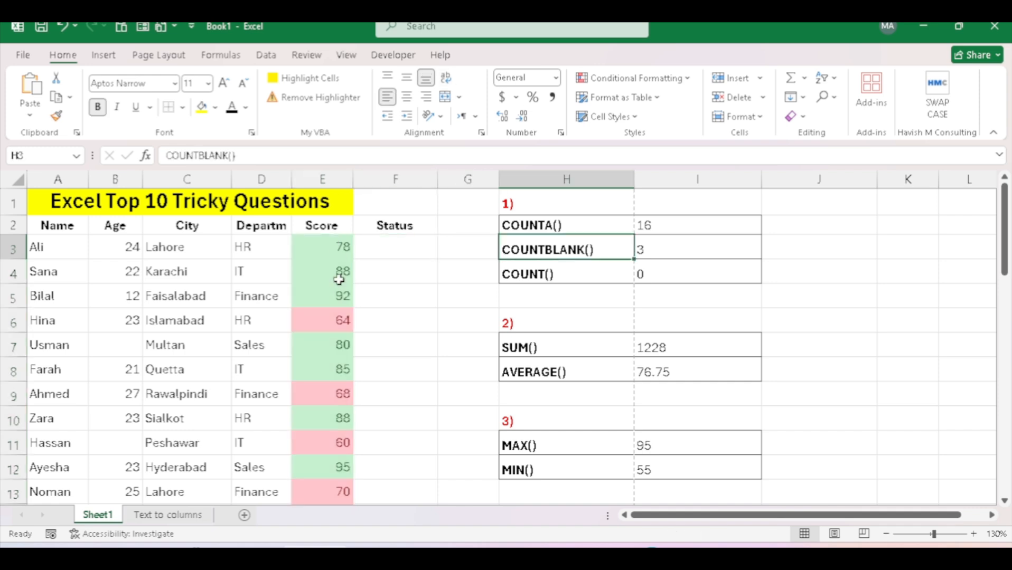
key(Down)
key(Down)
key(Down)
key(Down)
key(Down)
key(Down)
key(Down)
key(Down)
key(Down)
key(Down)
key(Down)
key(Down)
key(Down)
key(Down)
key(Down)
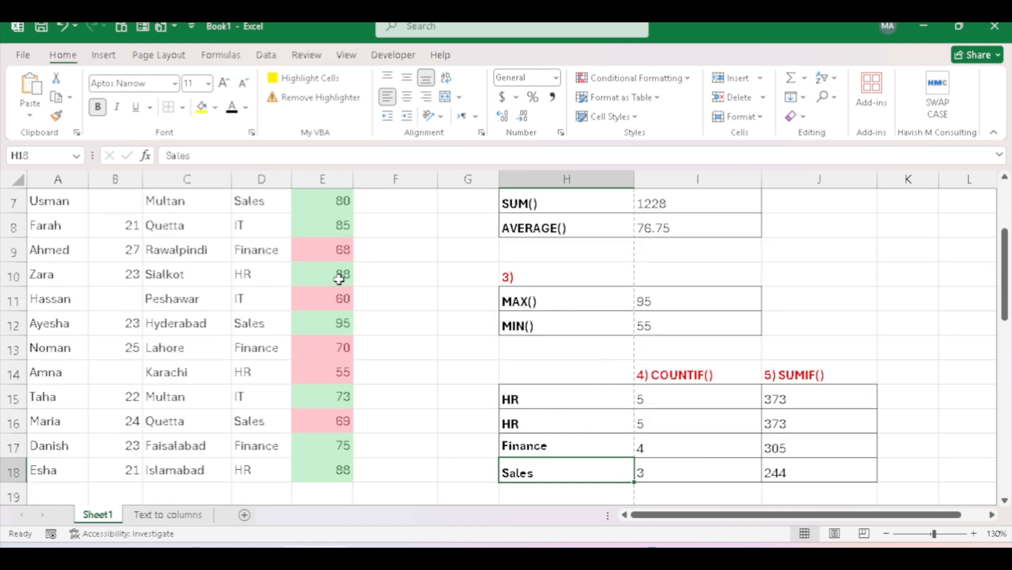
key(Down)
key(Down)
key(Down)
key(Down)
key(Down)
key(Down)
key(Down)
key(Down)
key(Down)
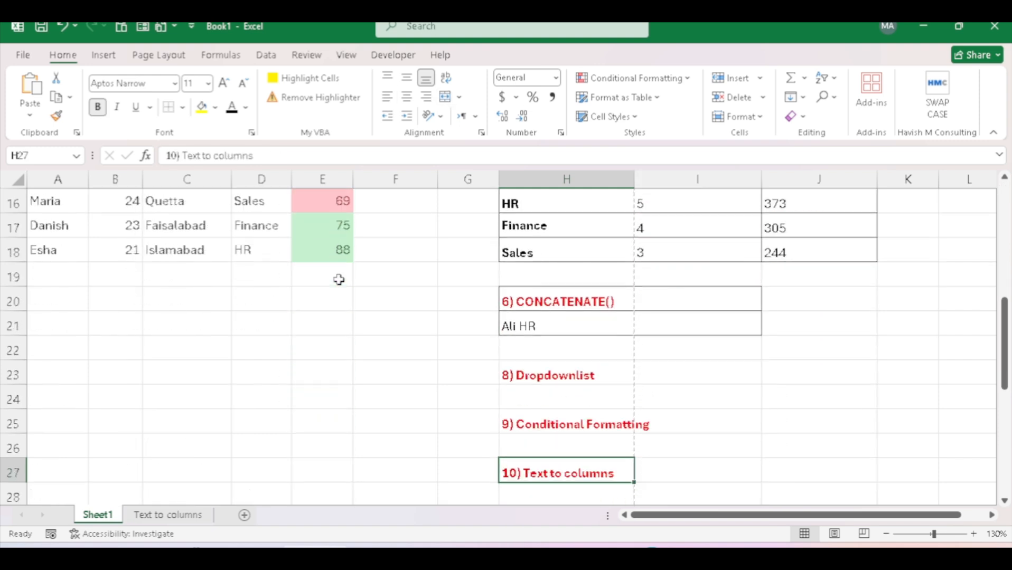
Step: Switch to the Text to columns sheet and review the comma-separated entries in its Raw Data column
click(170, 515)
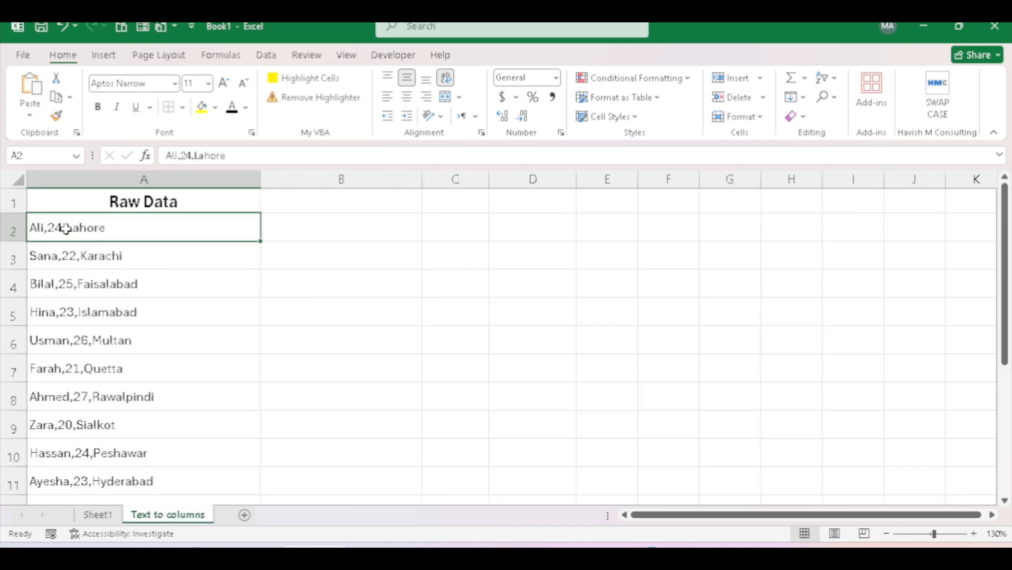
click(179, 182)
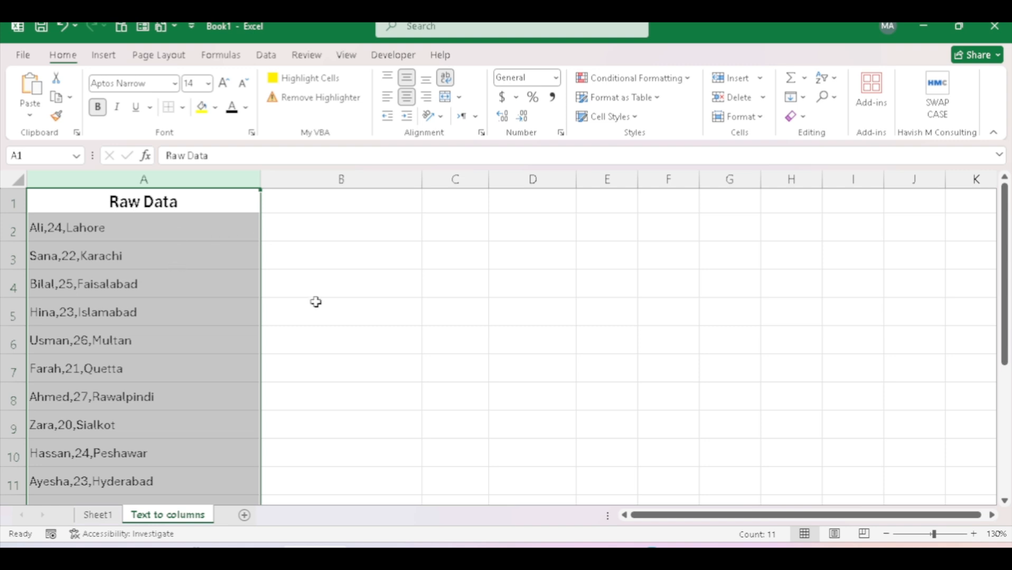
click(211, 234)
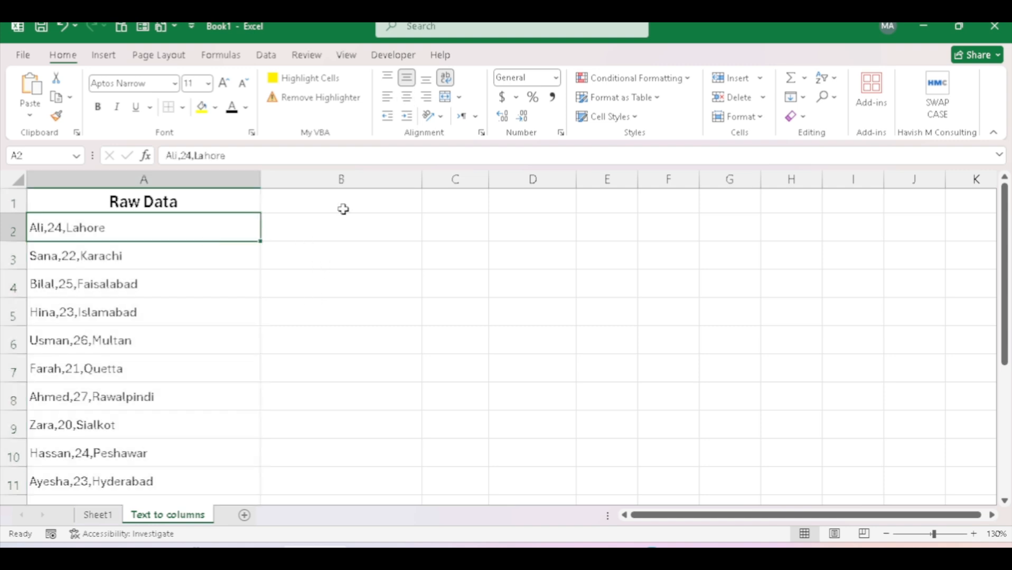
Step: Try splitting the first raw entry by hand, with the name in B2 and 24 in C2, and clear both cells
click(363, 219)
text(Ali)
key(Tab)
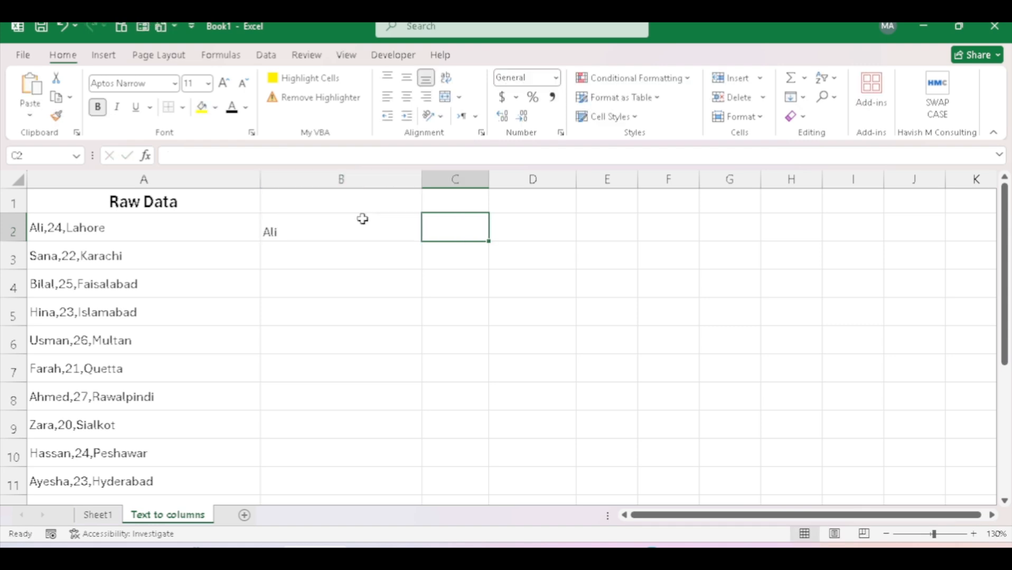
text(24)
key(Return)
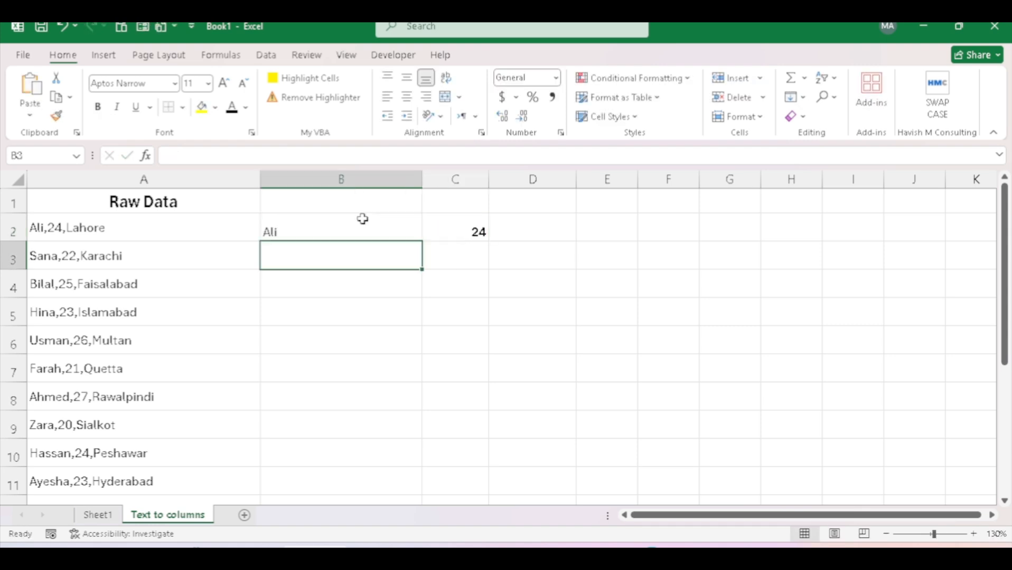
click(363, 219)
key(shift+Right)
key(Delete)
key(Left)
click(363, 219)
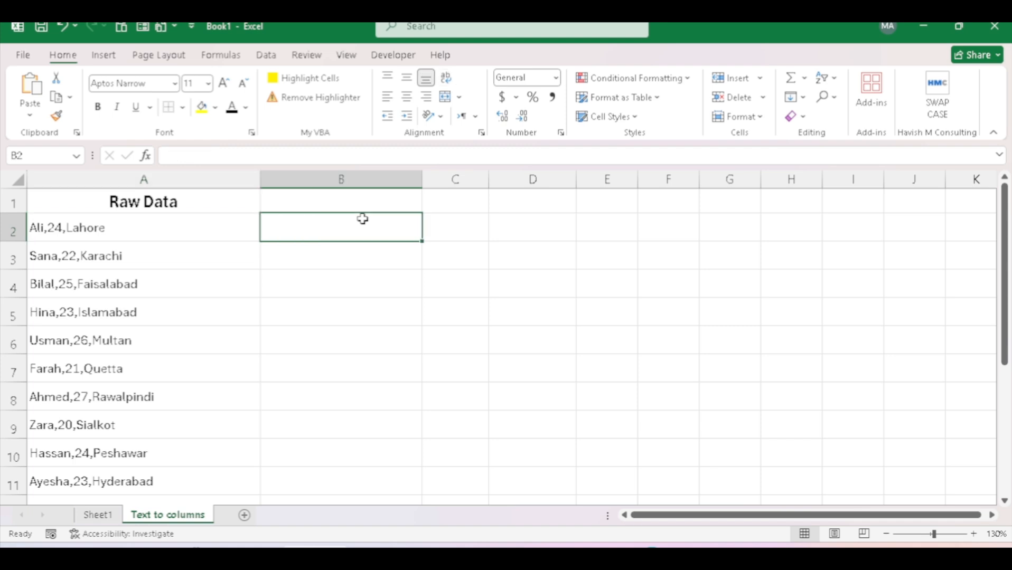
Step: Start Text to Columns on the raw entries A2:A11 as Delimited data with Comma as a delimiter
click(235, 225)
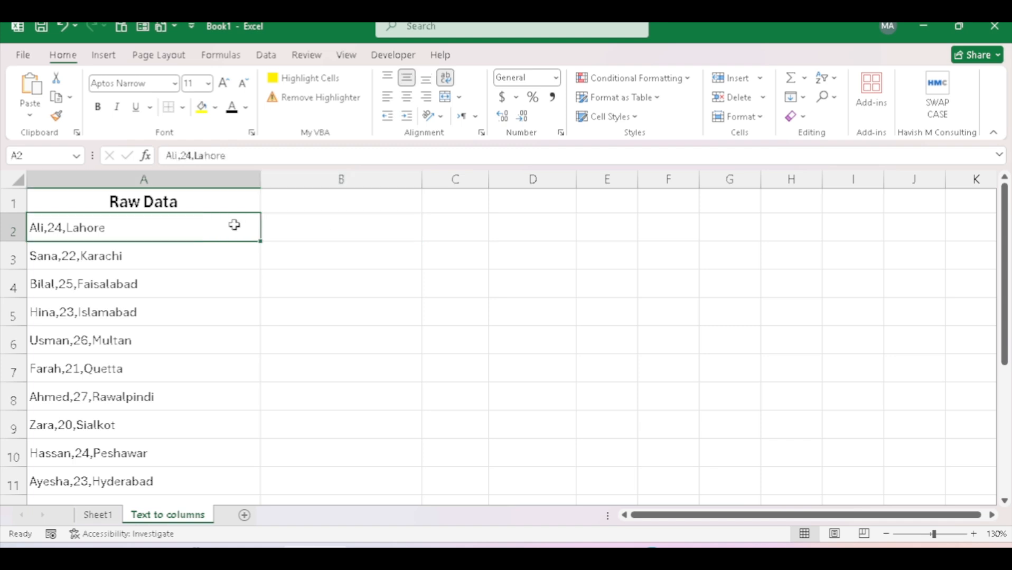
key(ctrl+shift+Down)
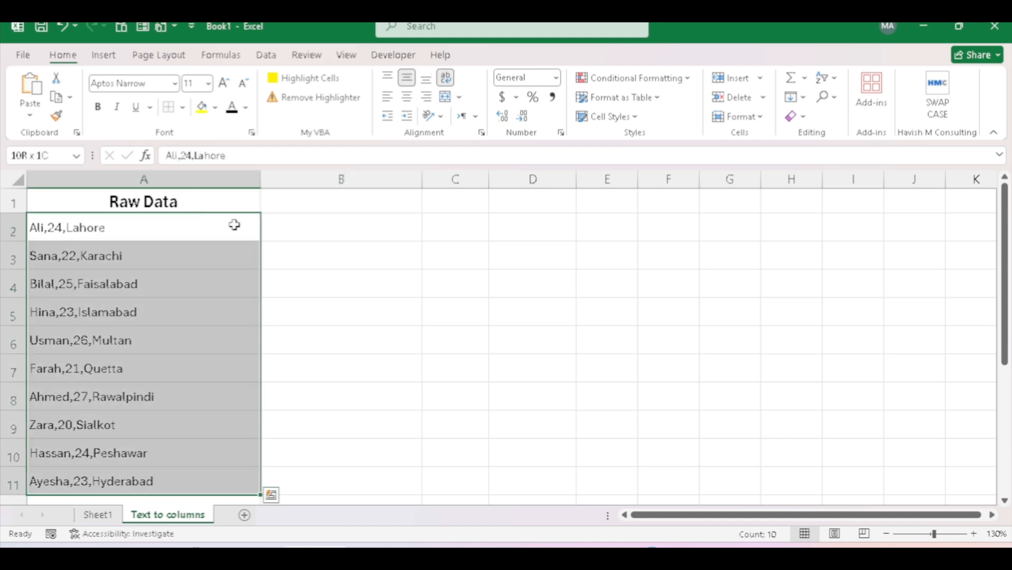
click(267, 56)
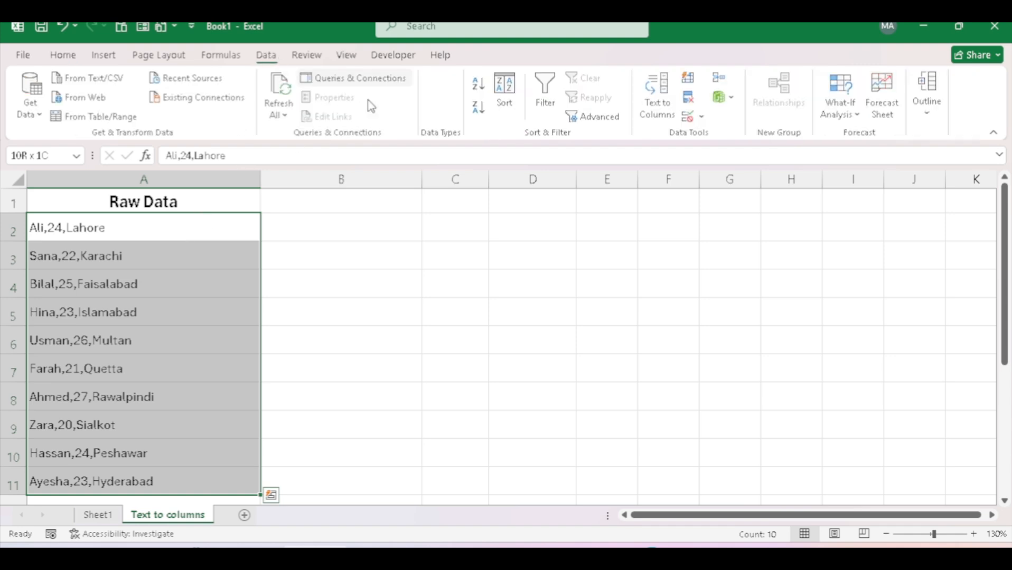
click(657, 97)
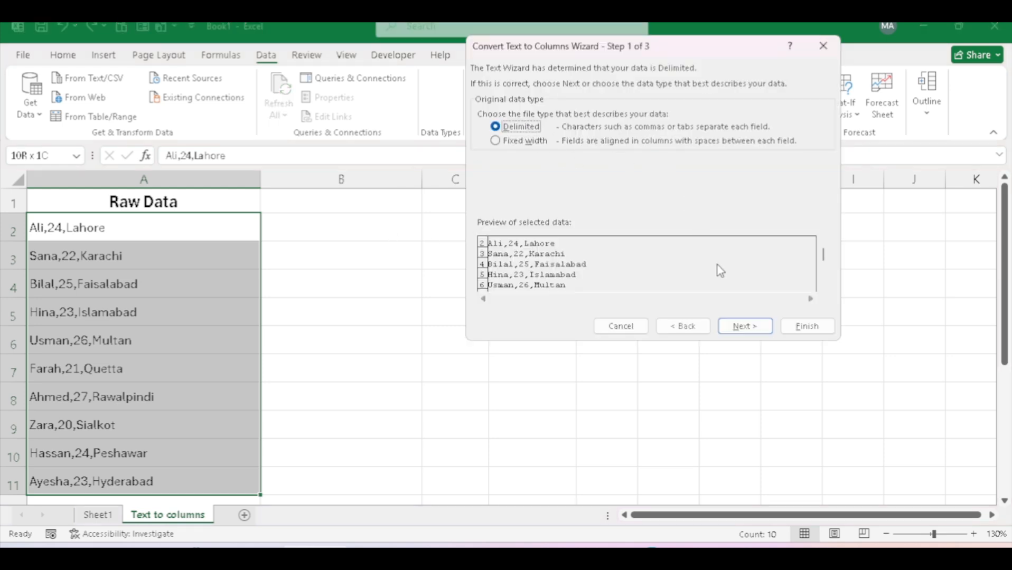
click(738, 329)
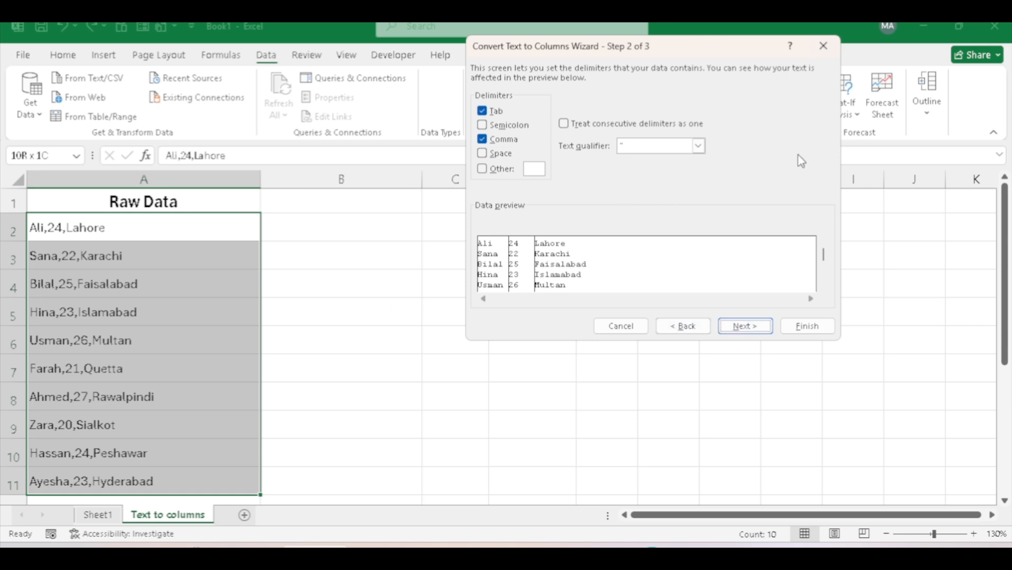
click(495, 144)
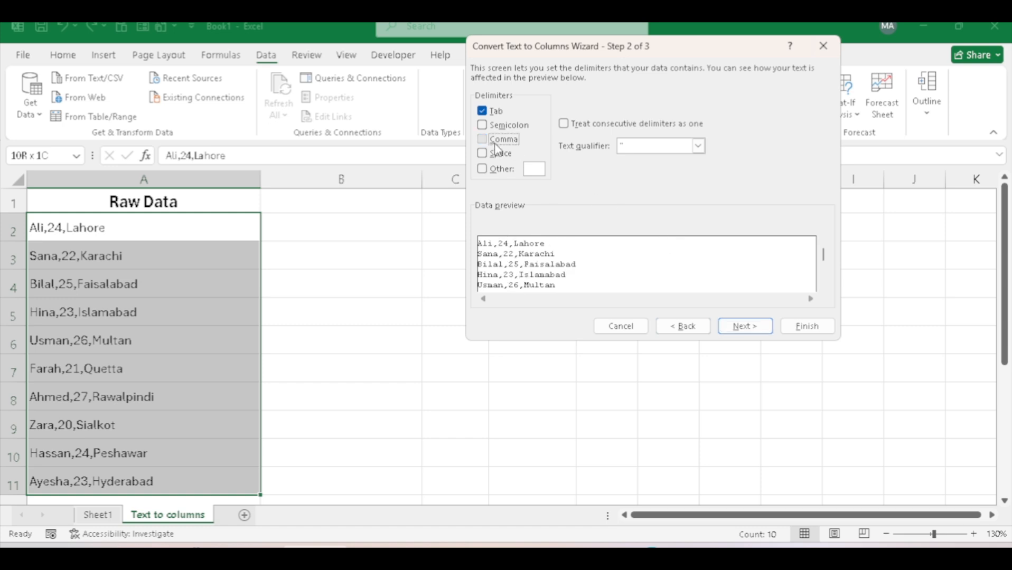
click(495, 144)
Step: Set the split data's destination to $B$2, finish the conversion and select the resulting columns B to D
click(744, 327)
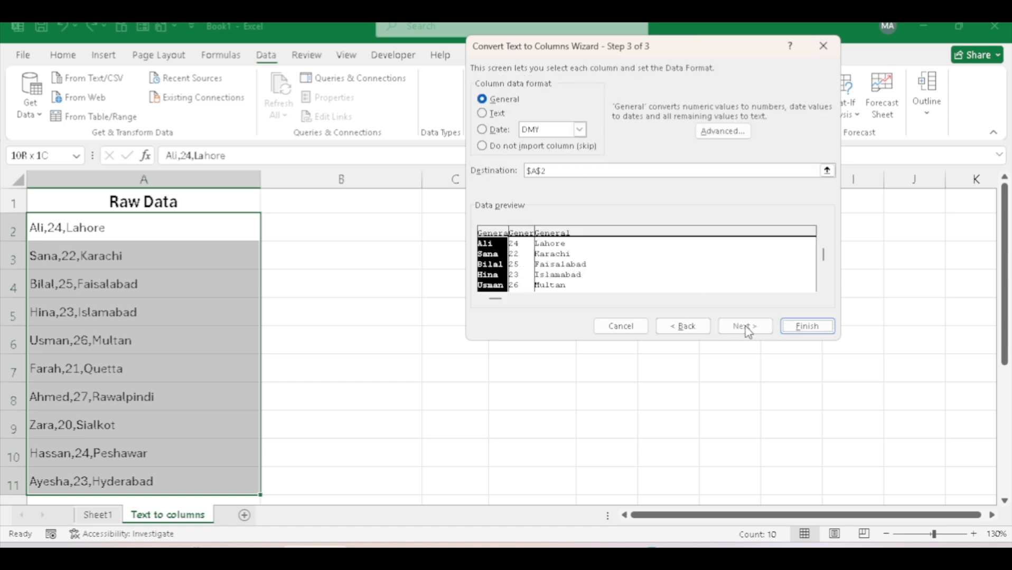
click(556, 170)
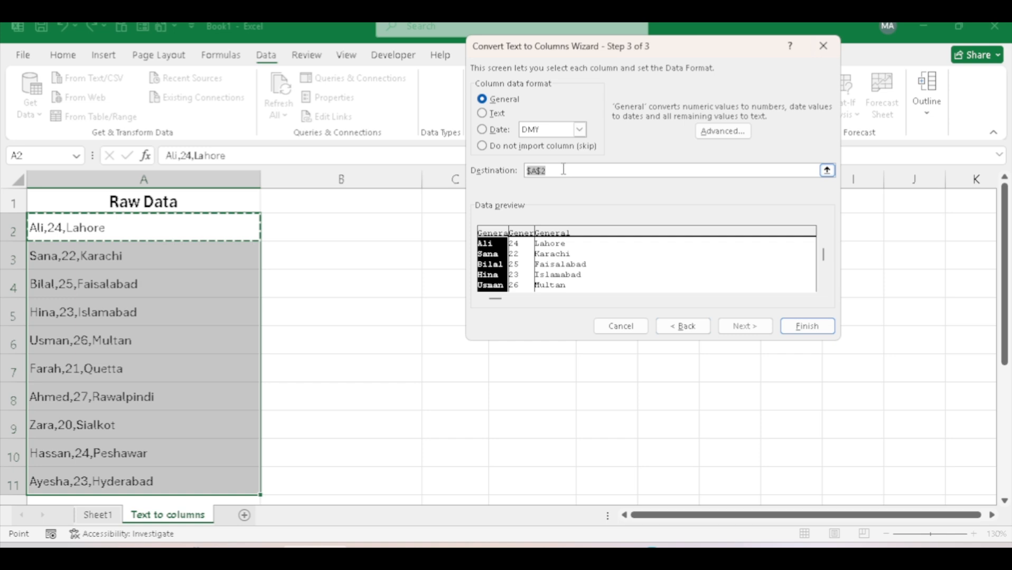
key(BackSpace)
click(323, 233)
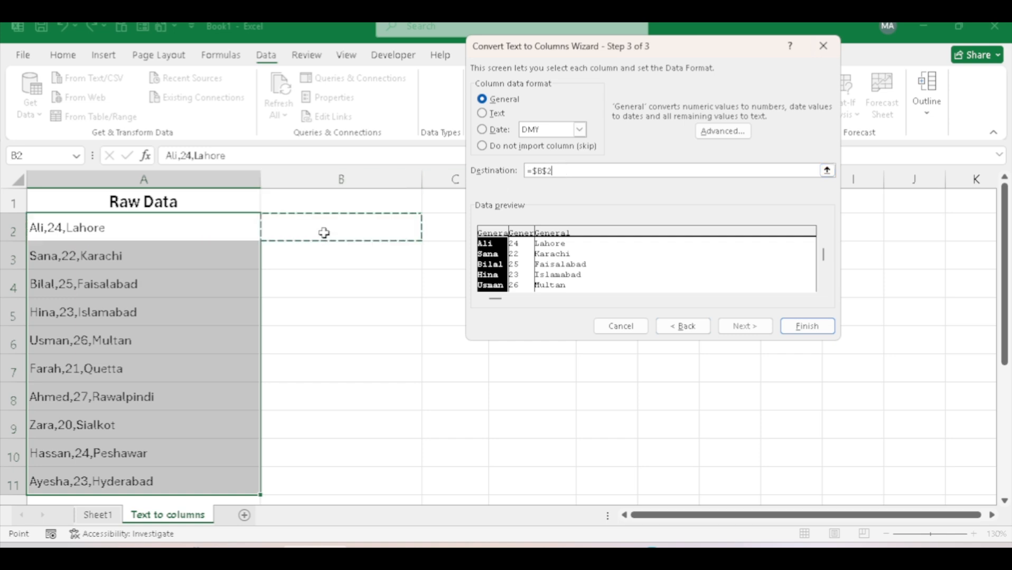
click(805, 326)
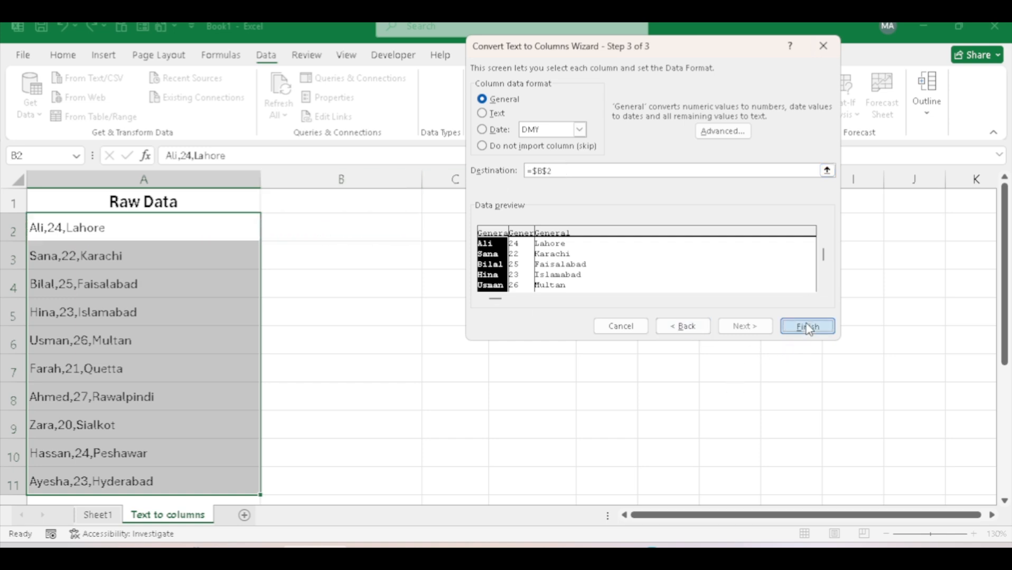
drag(339, 226, 493, 487)
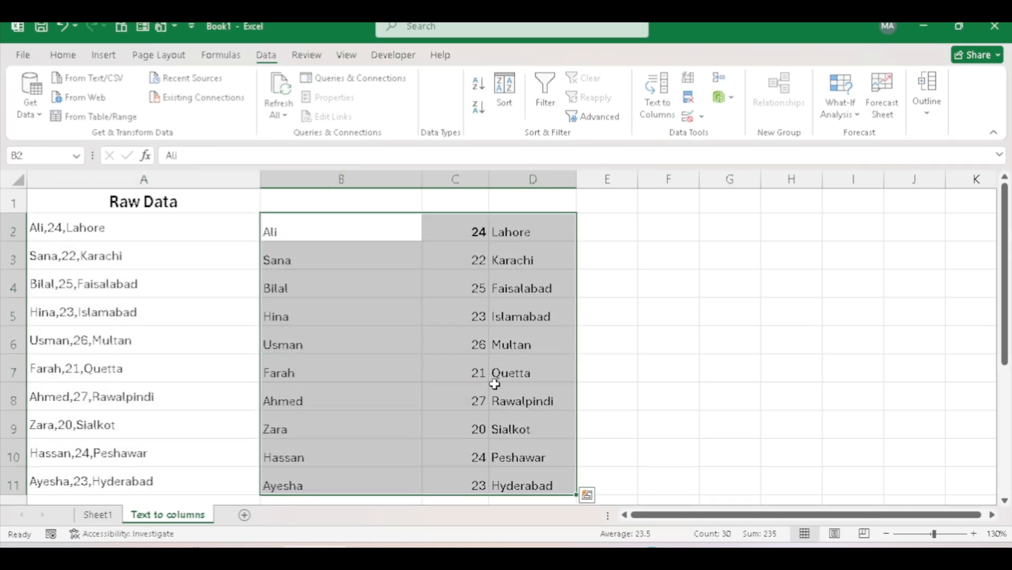
Step: Return to Sheet1 and go to the Status column header in F2
key(ctrl+Page_Up)
key(Left)
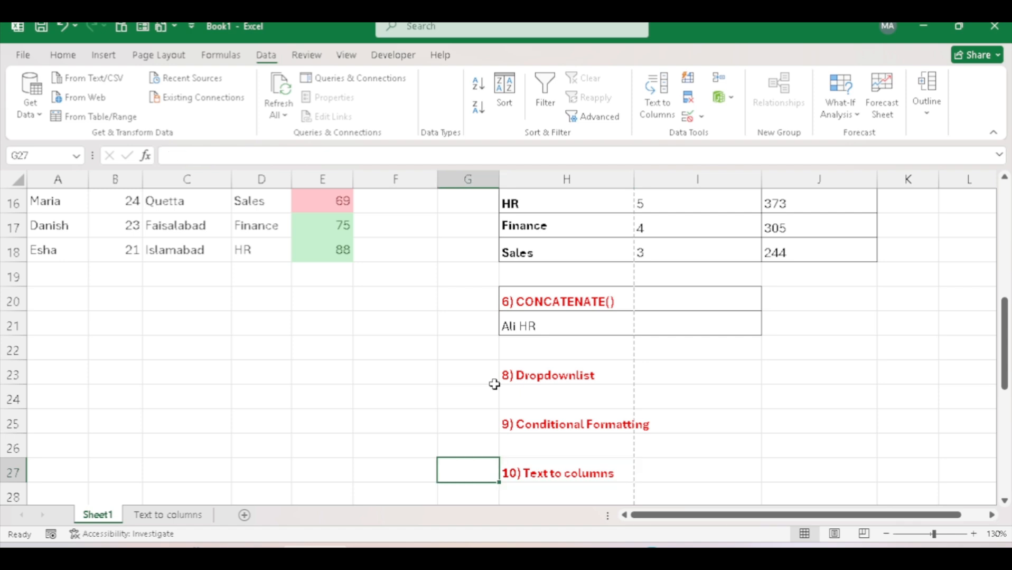
key(Down)
key(ctrl+Up)
key(Left)
key(Down)
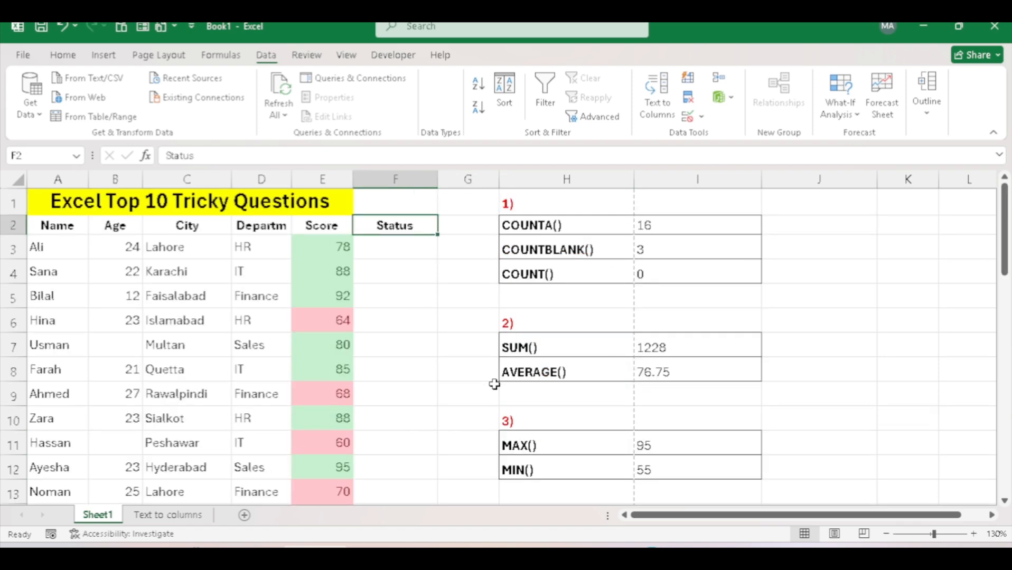
Step: Start an IF formula in F3 that tests whether the score in E3 is greater than 70
key(Down)
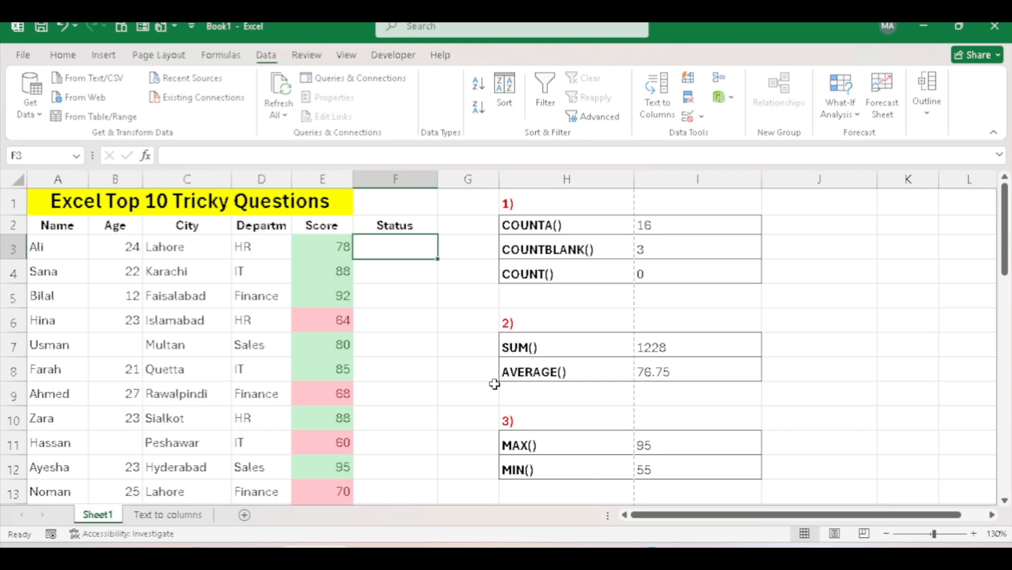
text(=IF()
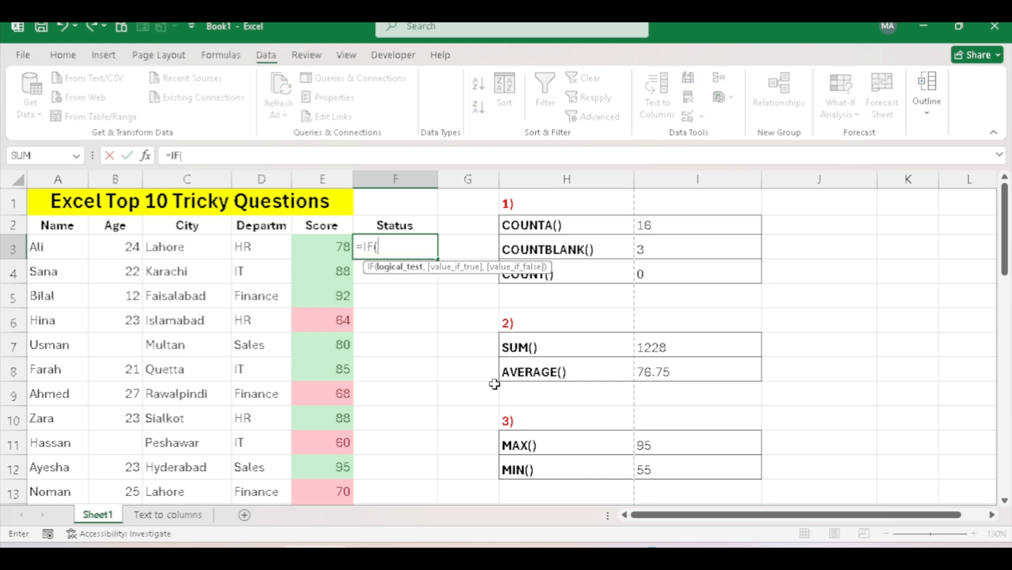
key(Left)
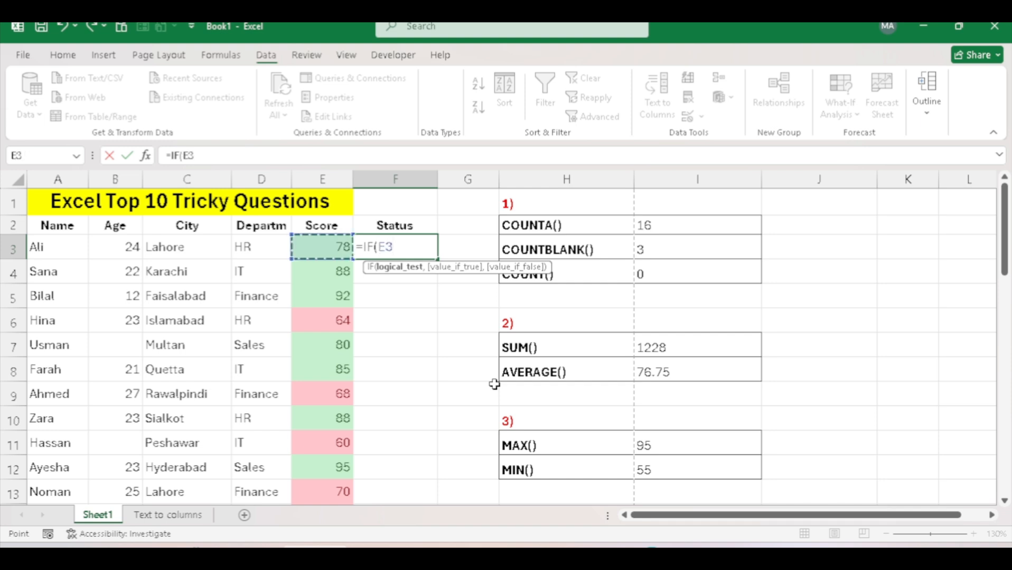
text(,)
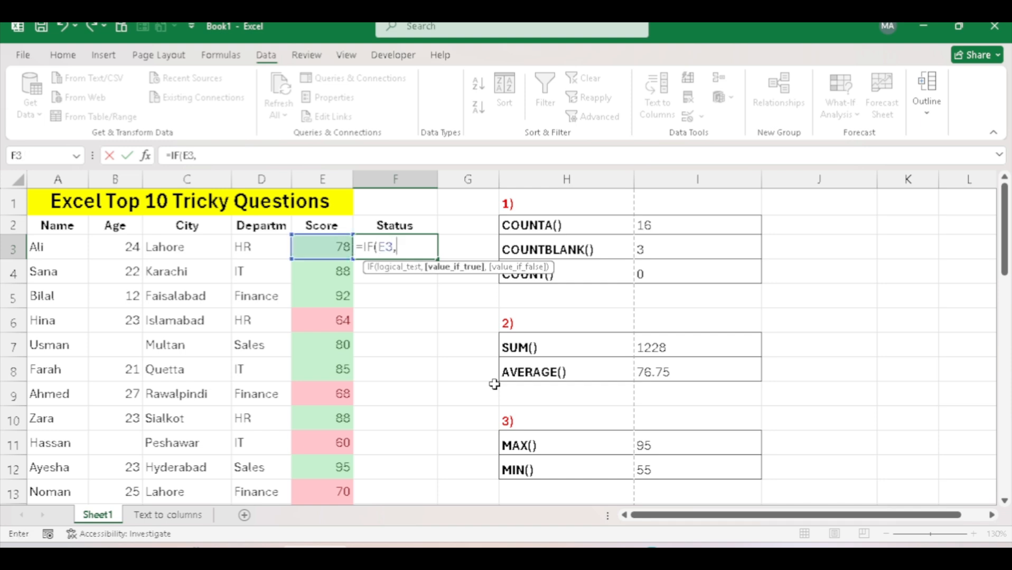
key(BackSpace)
text(>)
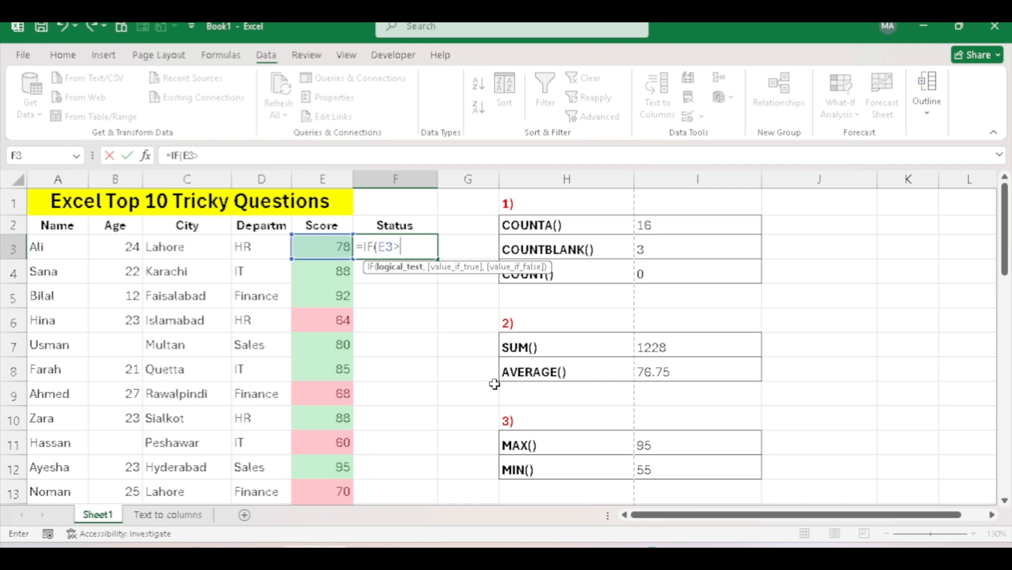
text(70m)
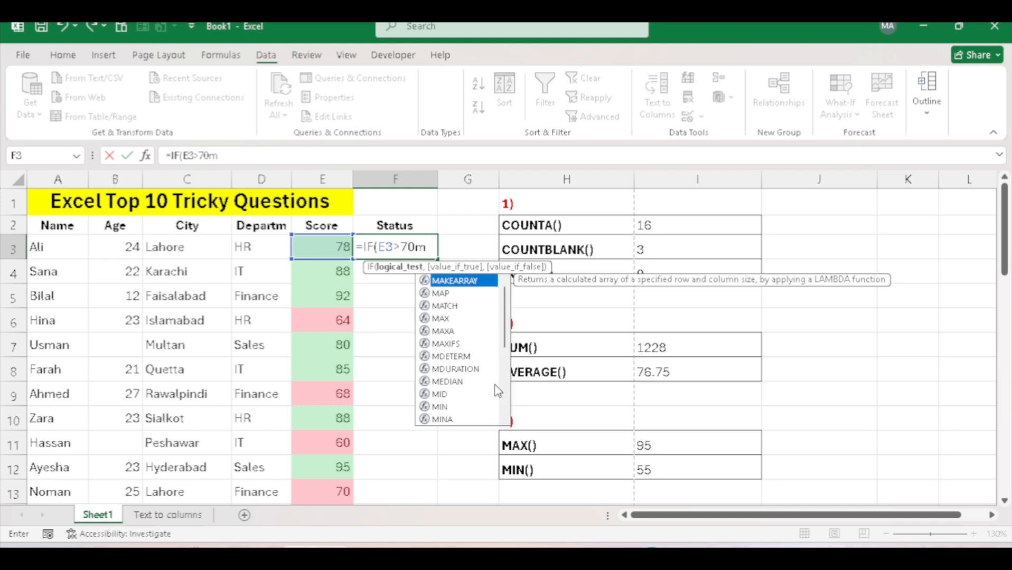
key(BackSpace)
Step: Complete the F3 formula with "Qualified" as the value if true and "Not Qualified" as the value if false
text(,")
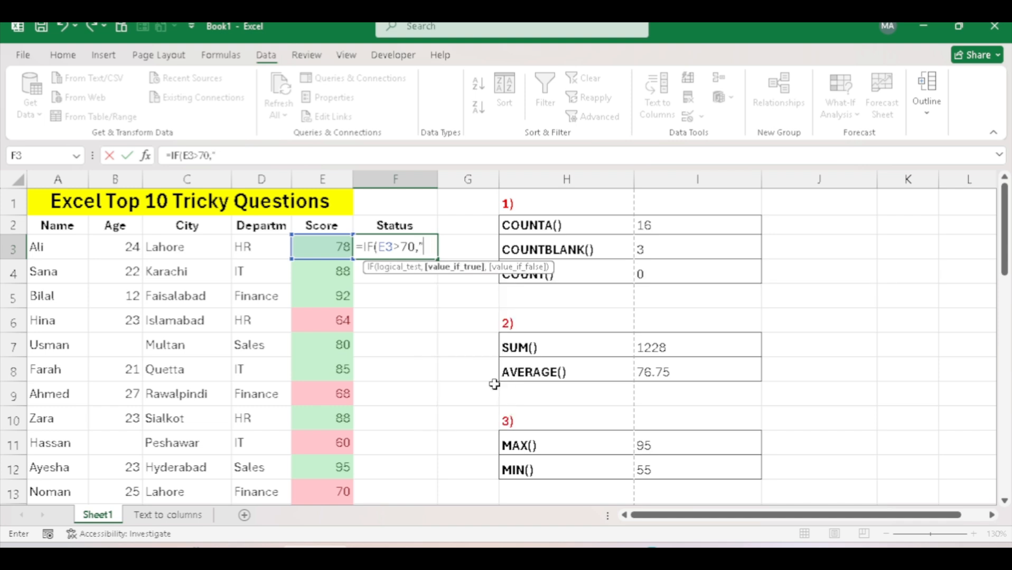
text(Qyak)
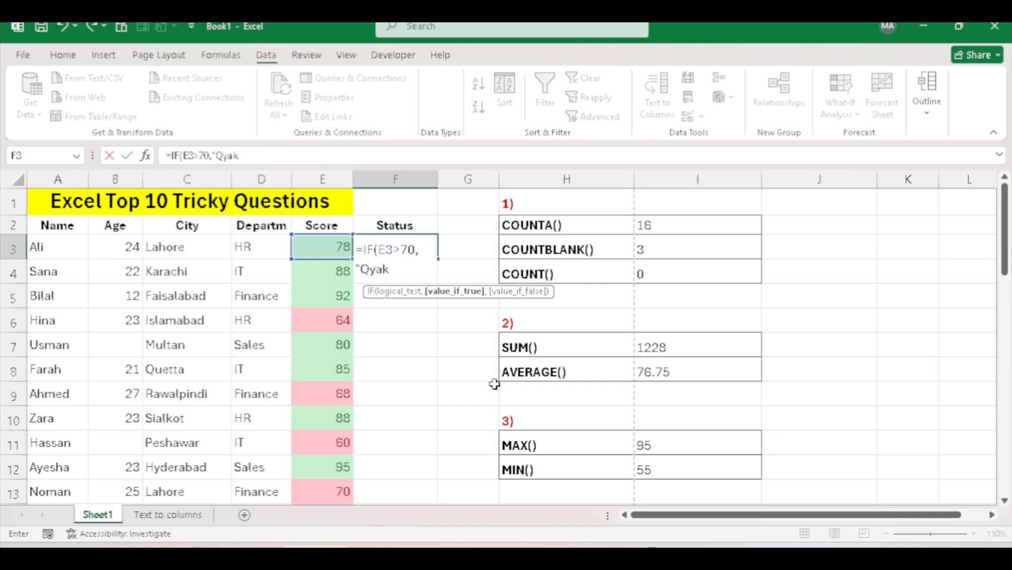
key(BackSpace)
key(BackSpace)
key(BackSpace)
text(ualified")
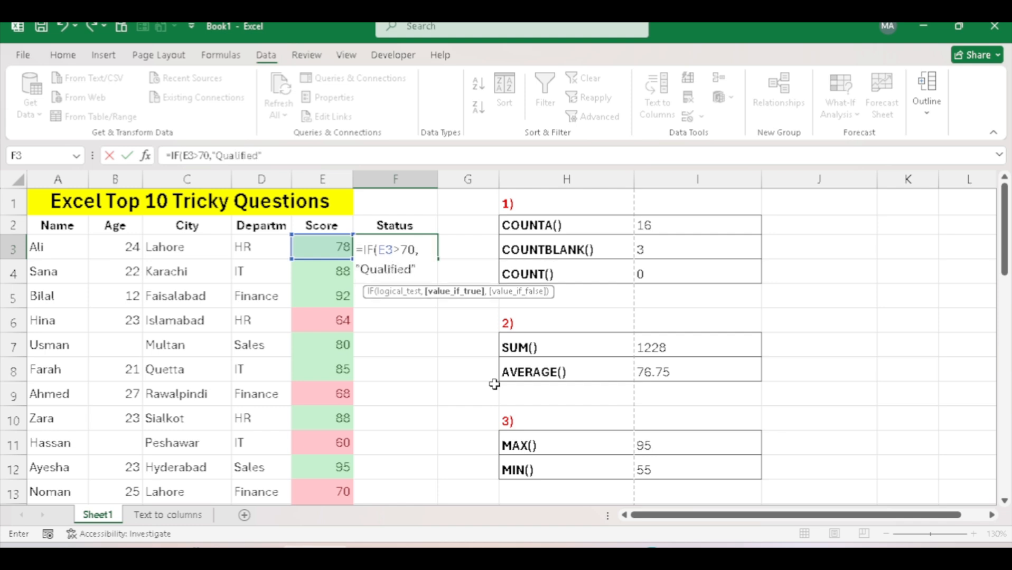
text(,)
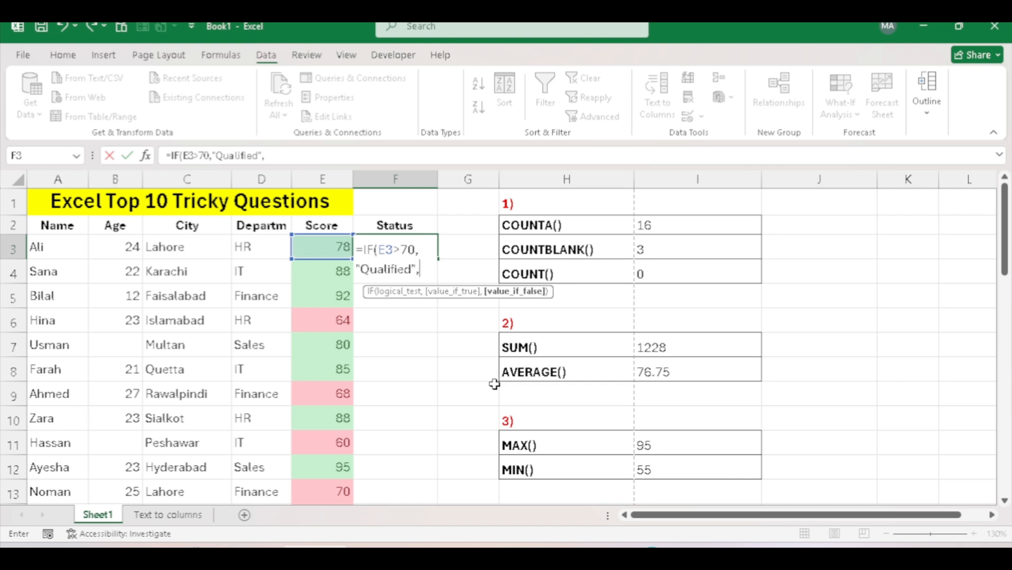
text(")
text(Not)
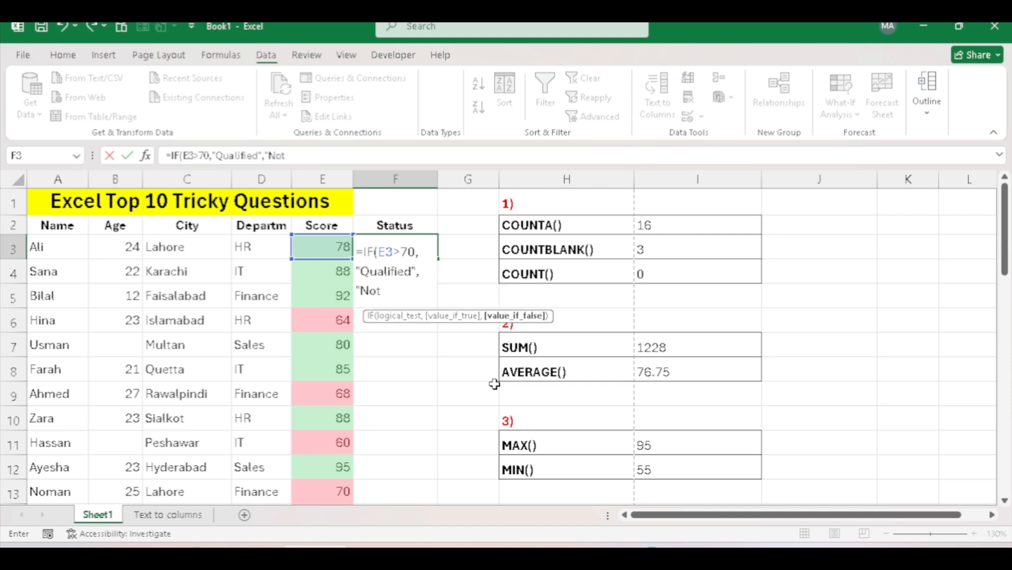
text( Qualified)
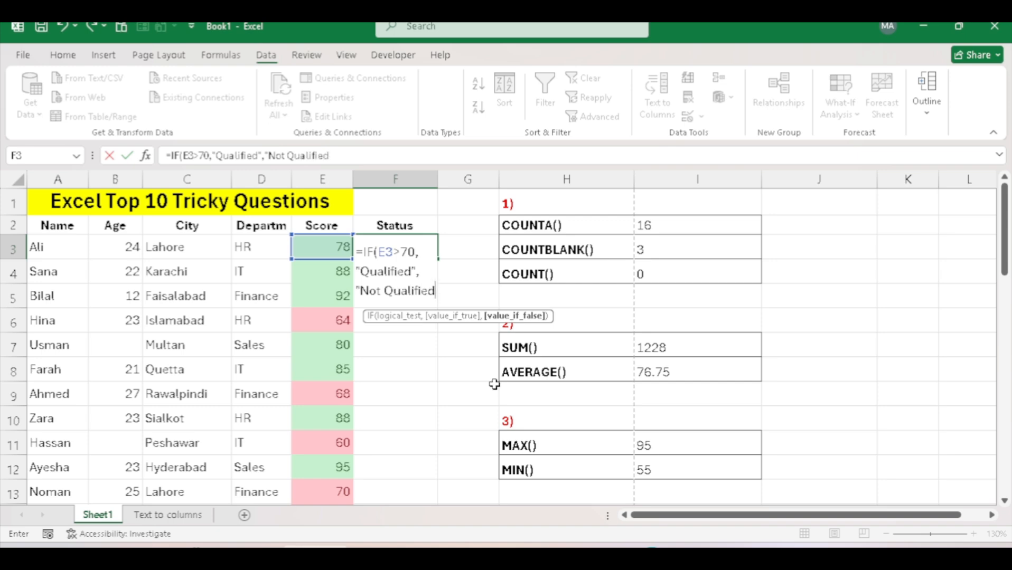
text("))
key(Return)
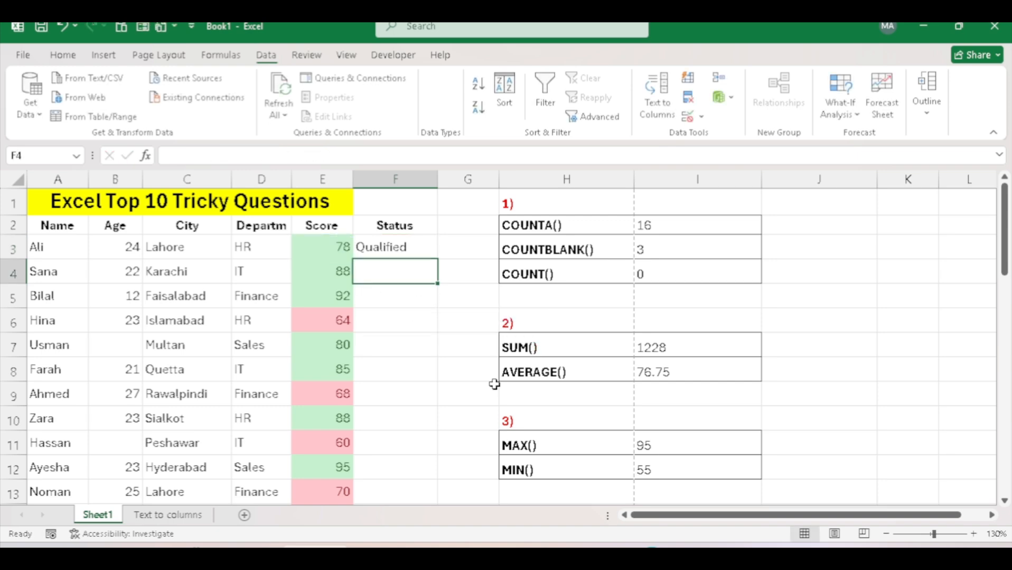
Step: Fill the F3 formula down the Status column and check the status in row 6 against its score in E6
key(Up)
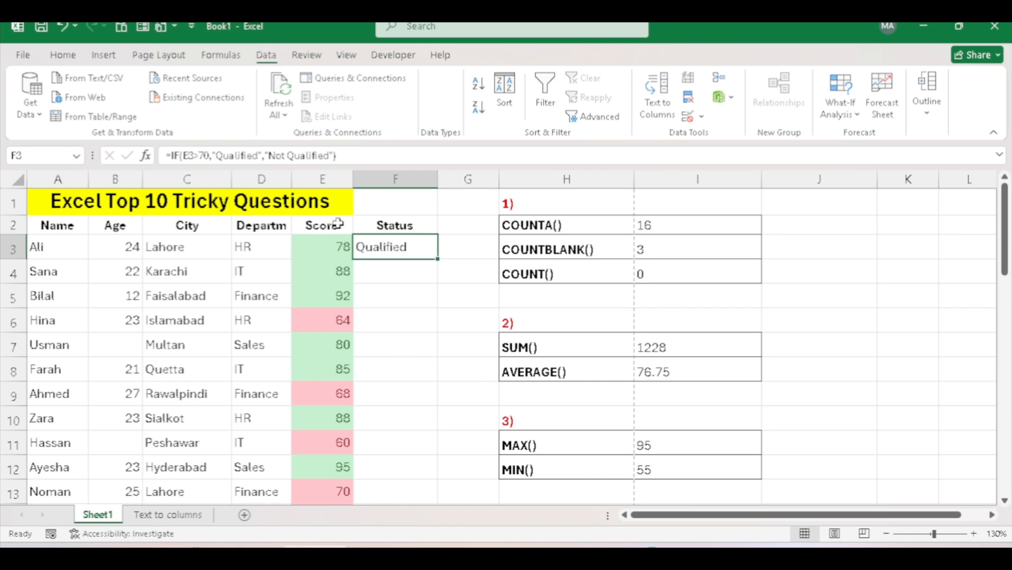
double_click(437, 259)
click(386, 247)
click(392, 301)
click(384, 320)
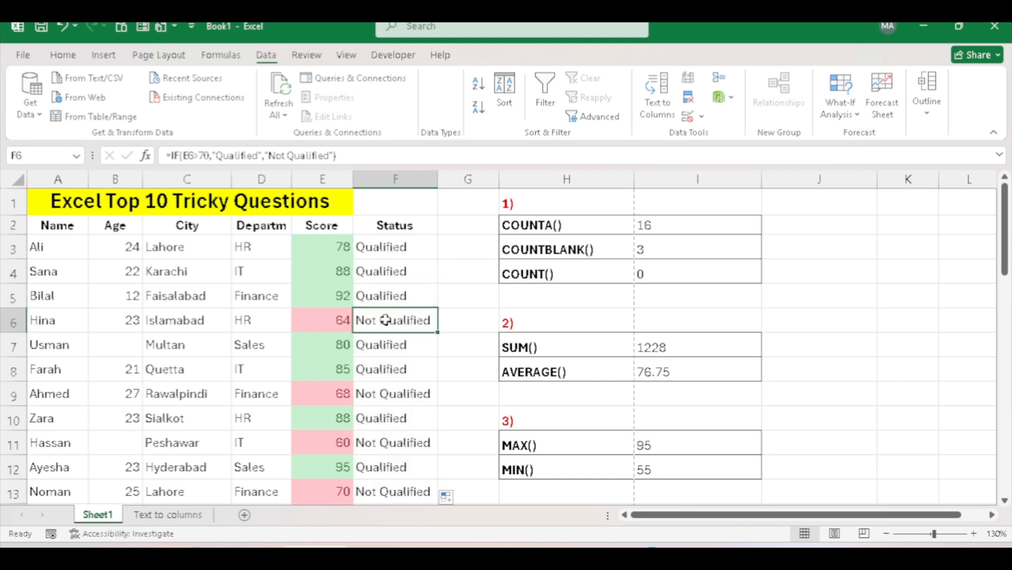
click(12, 320)
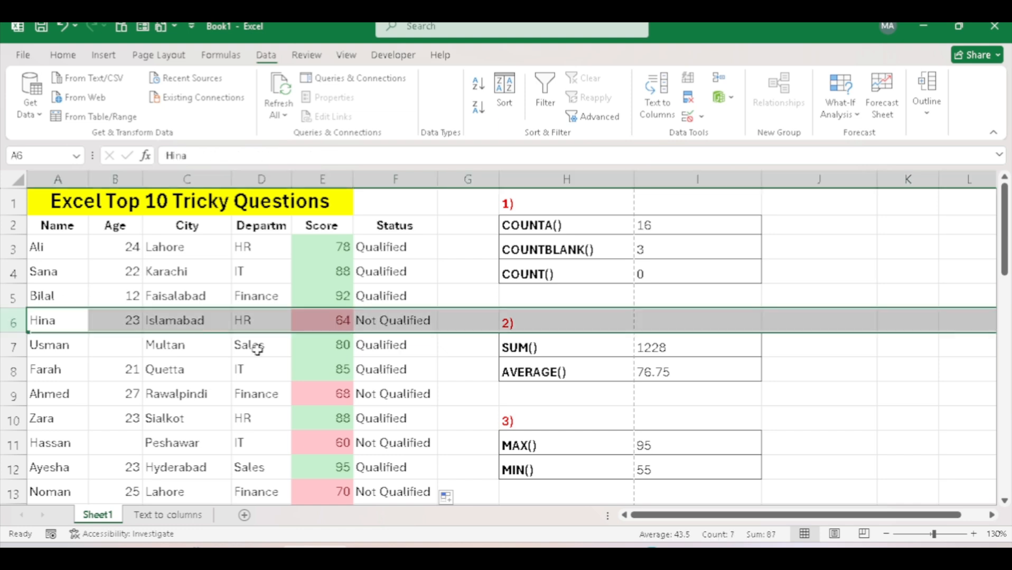
click(344, 317)
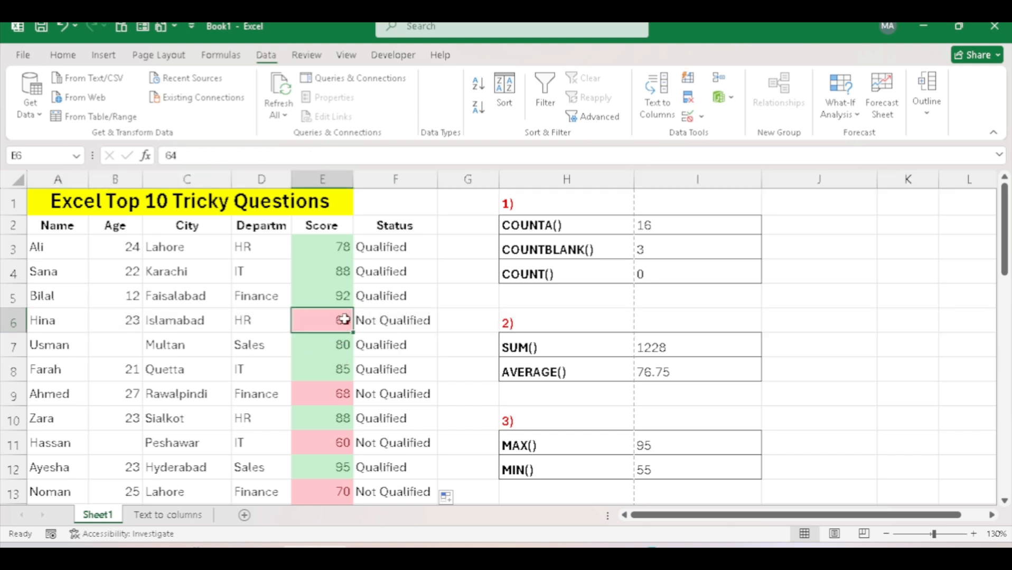
click(381, 327)
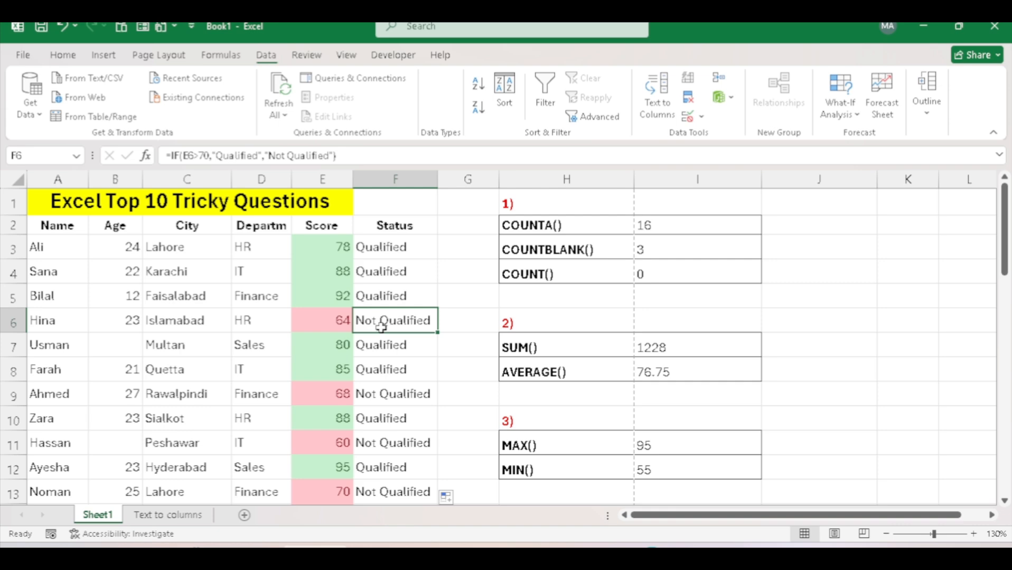